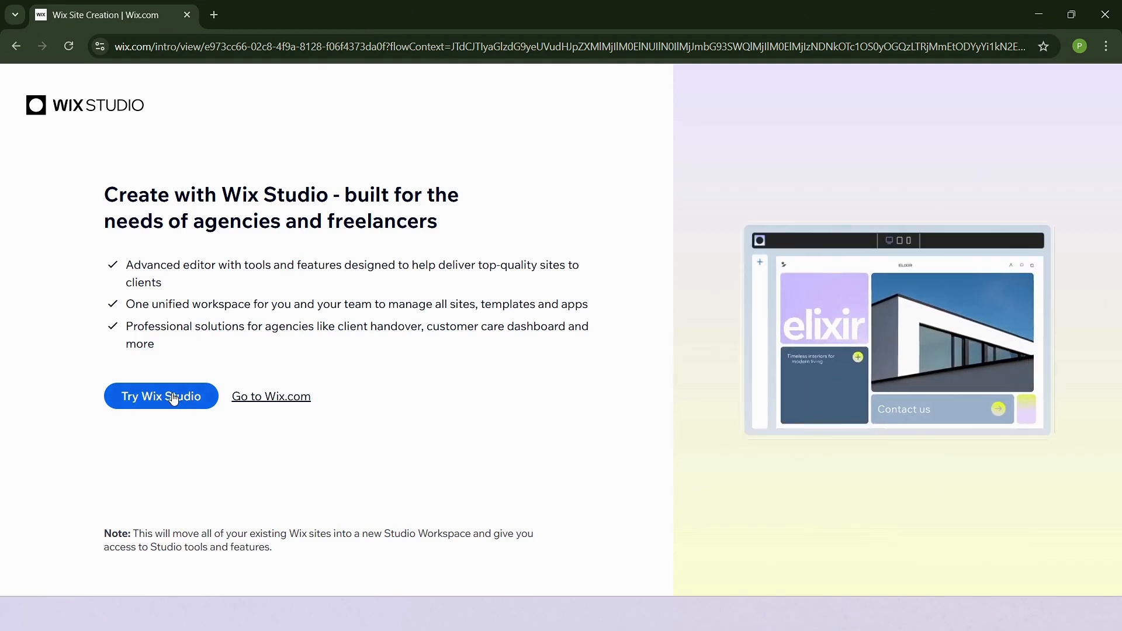
Start using Wix Studio and choose to start designing a new site
click(173, 397)
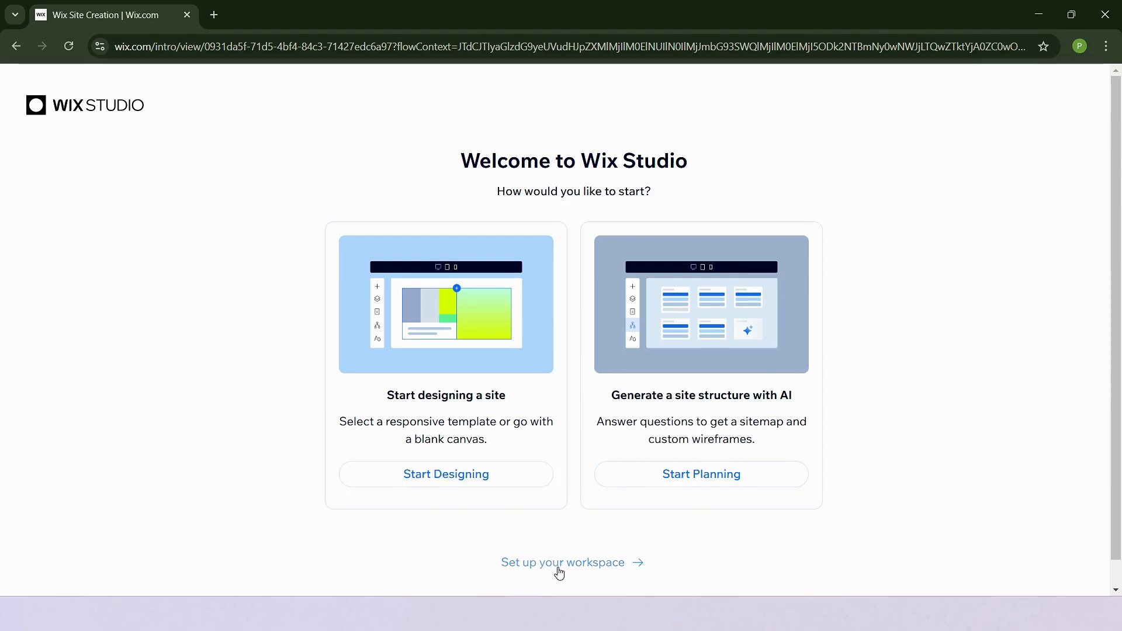
click(499, 478)
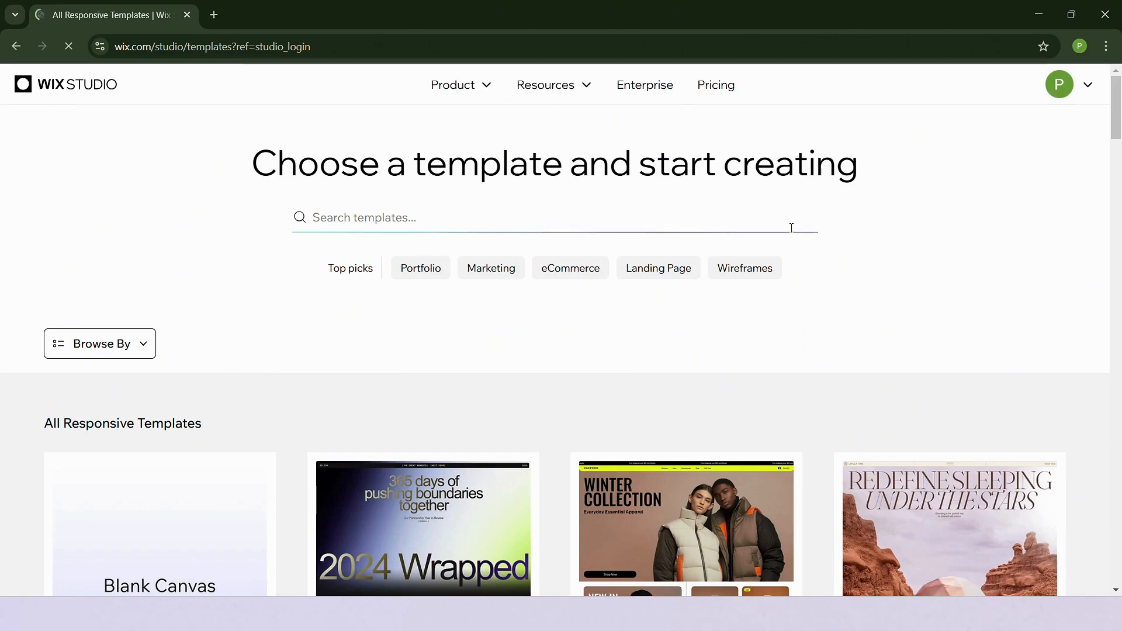
Search the responsive template gallery for shop templates
scroll(742, 369, down, 1)
scroll(742, 368, down, 9)
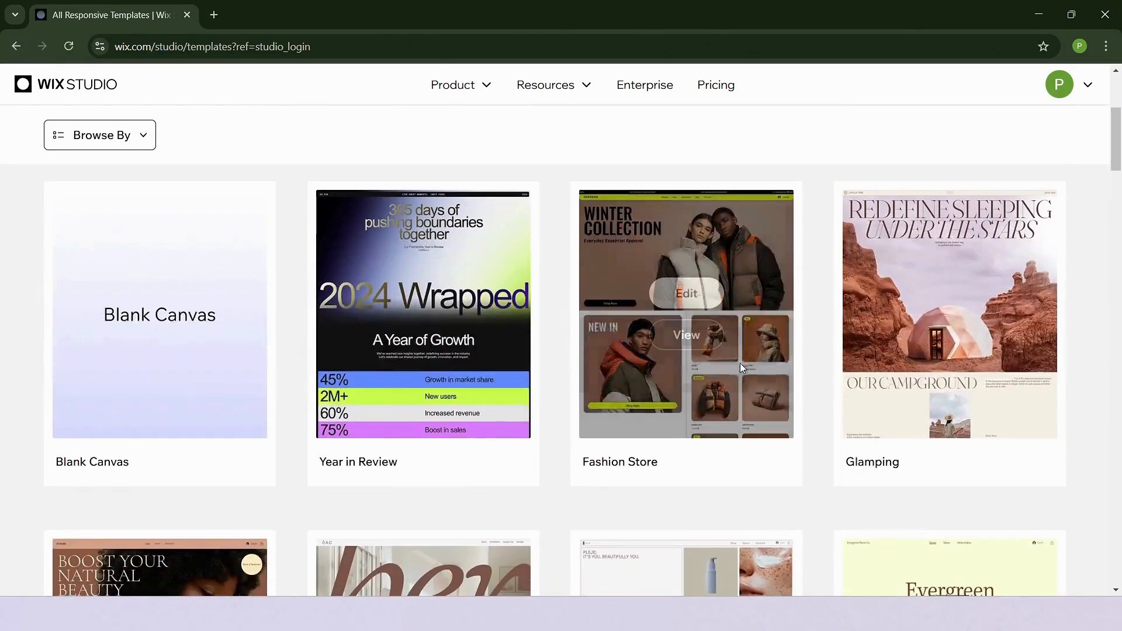
scroll(742, 368, up, 10)
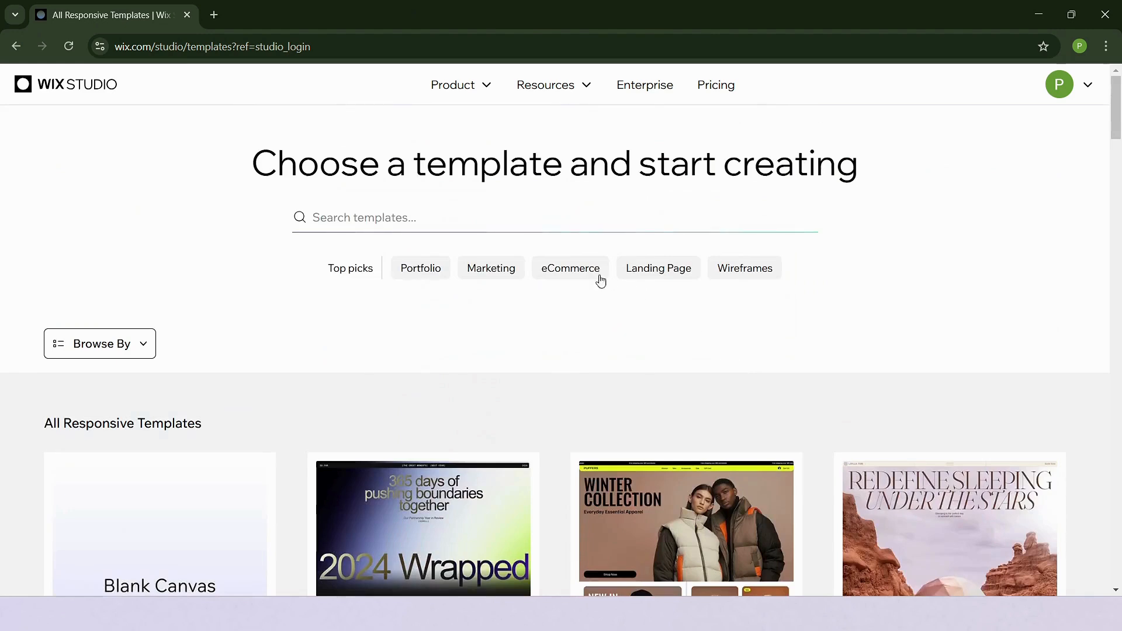
click(516, 223)
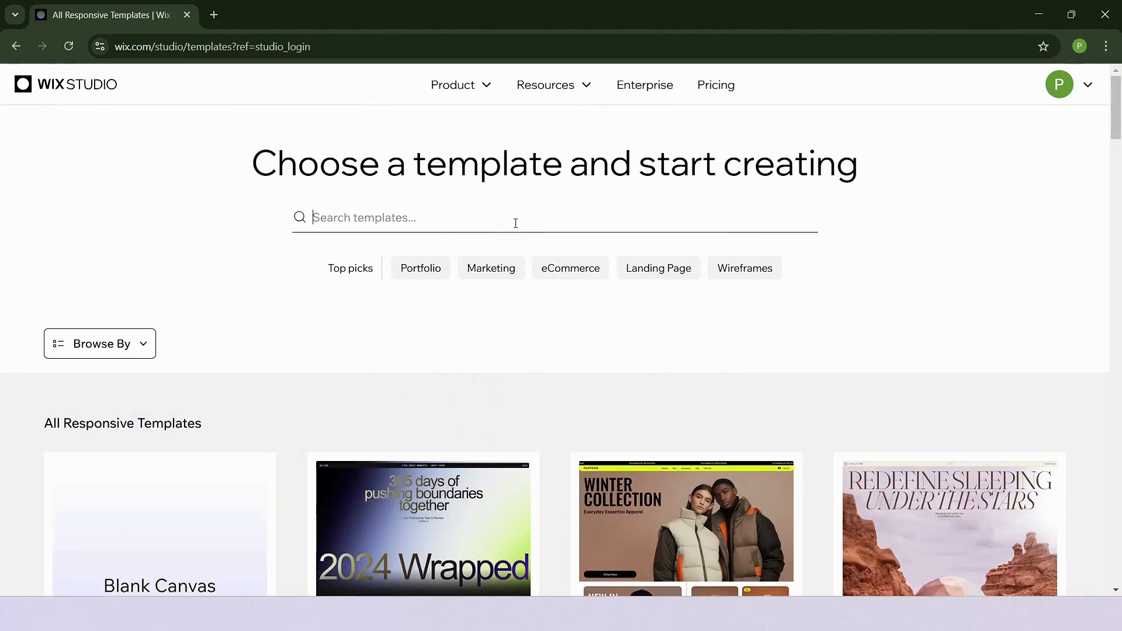
text(shop)
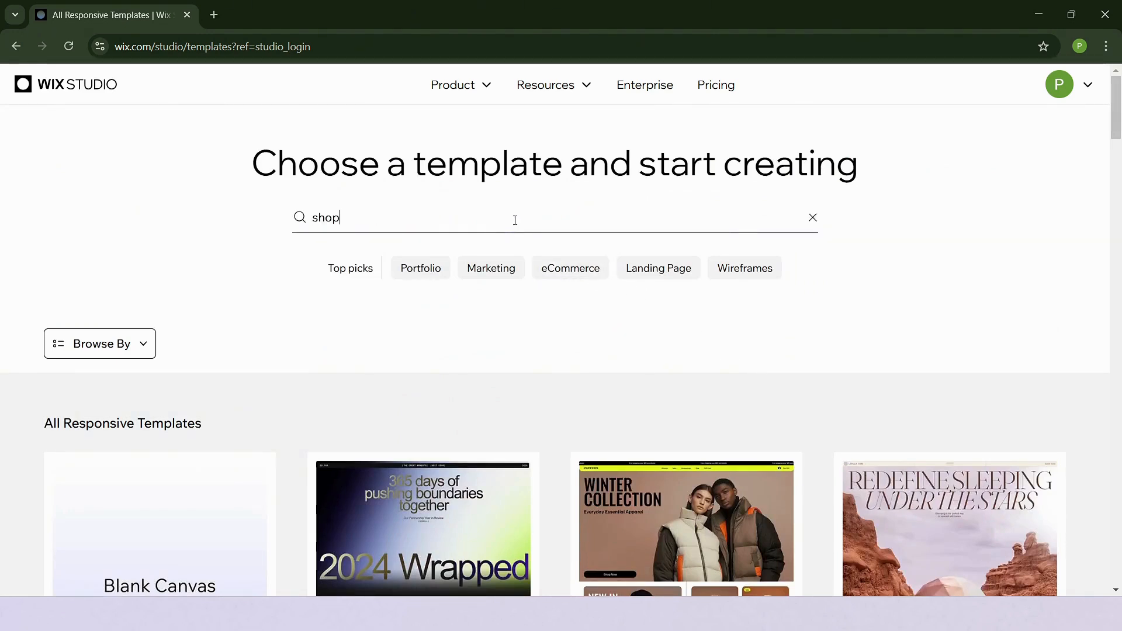
key(Return)
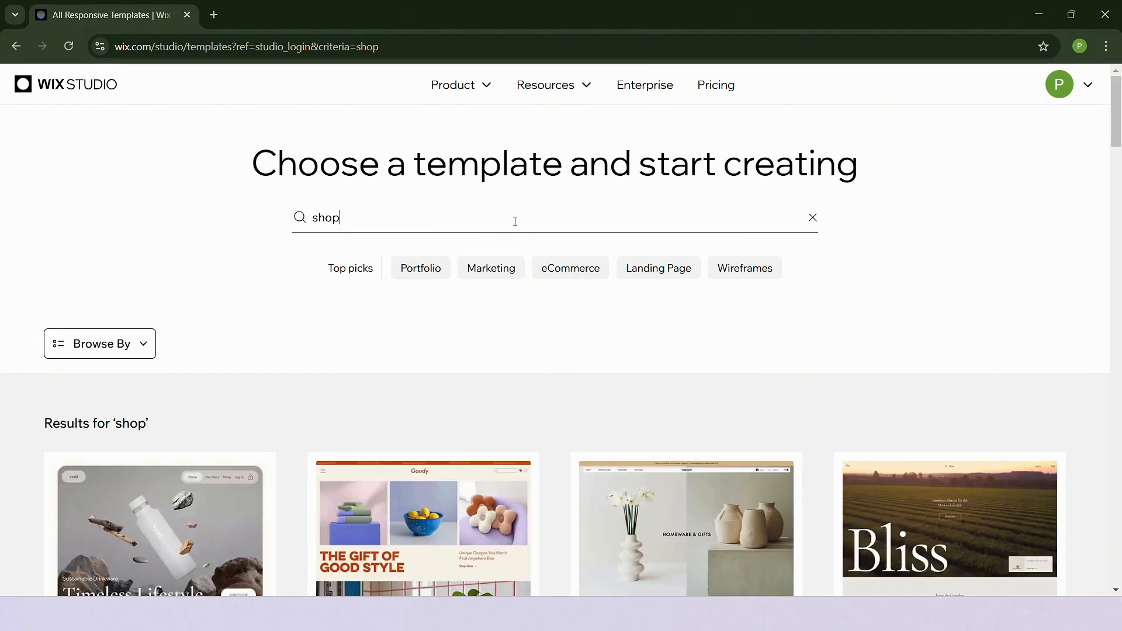
Browse the shop results and open the preview of the Goody Gift Shop template
scroll(515, 221, down, 10)
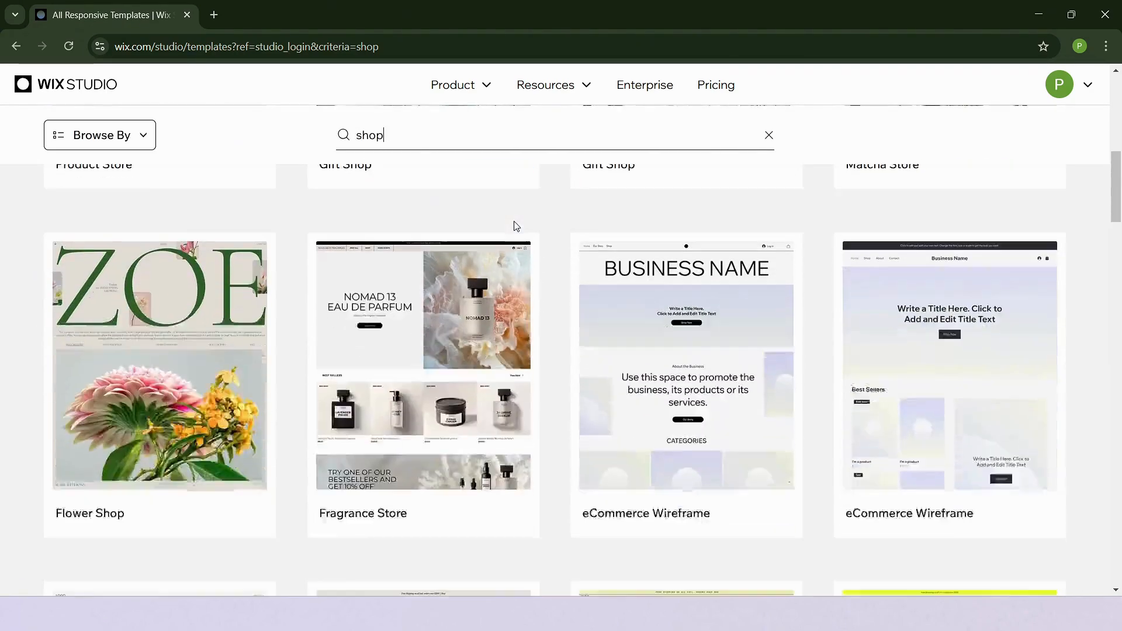
scroll(514, 221, down, 10)
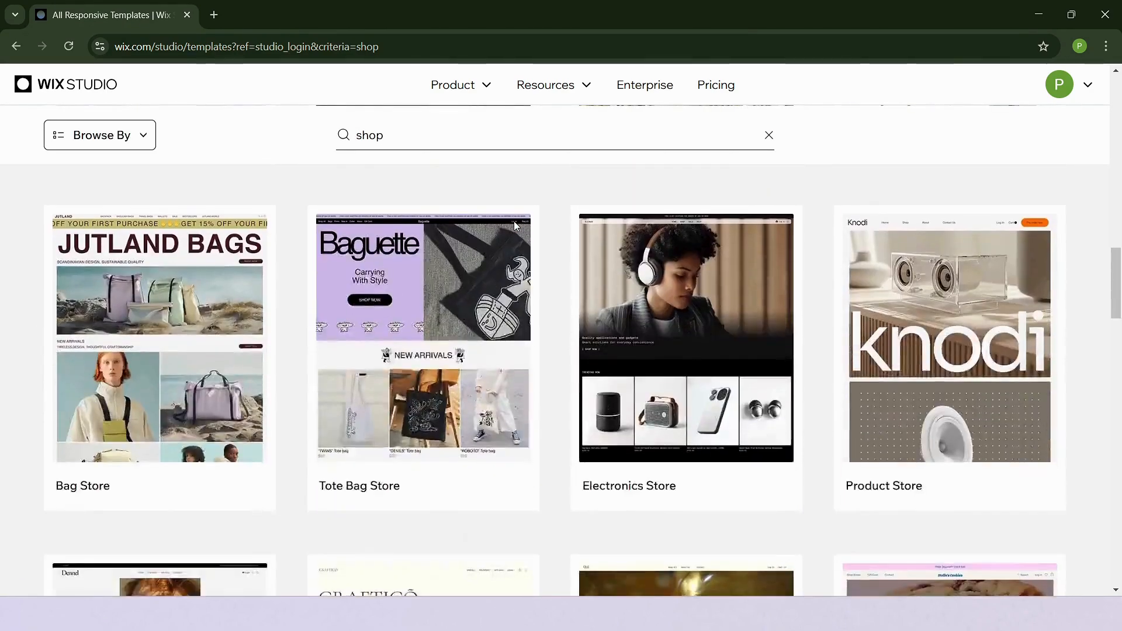
scroll(514, 221, up, 20)
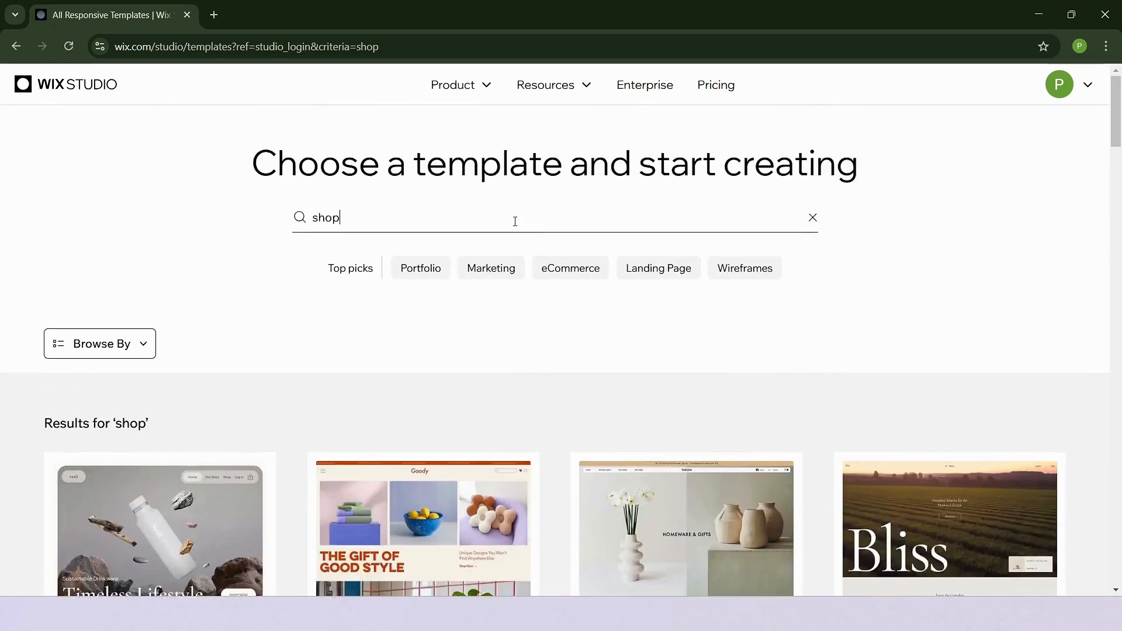
scroll(515, 221, down, 3)
mouse_move(444, 433)
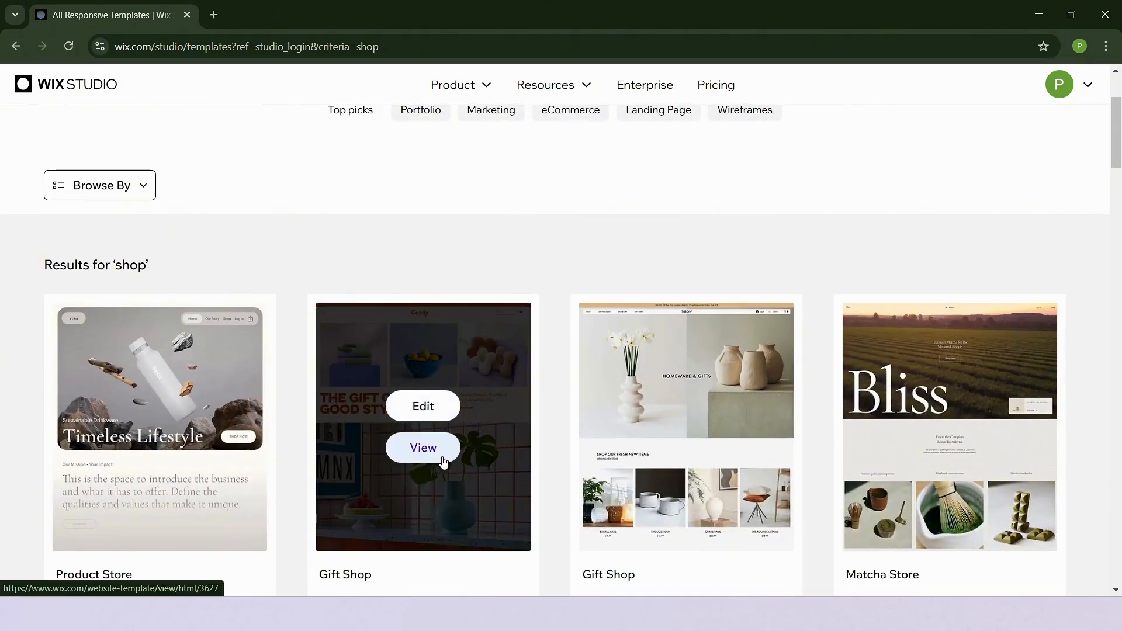
click(443, 461)
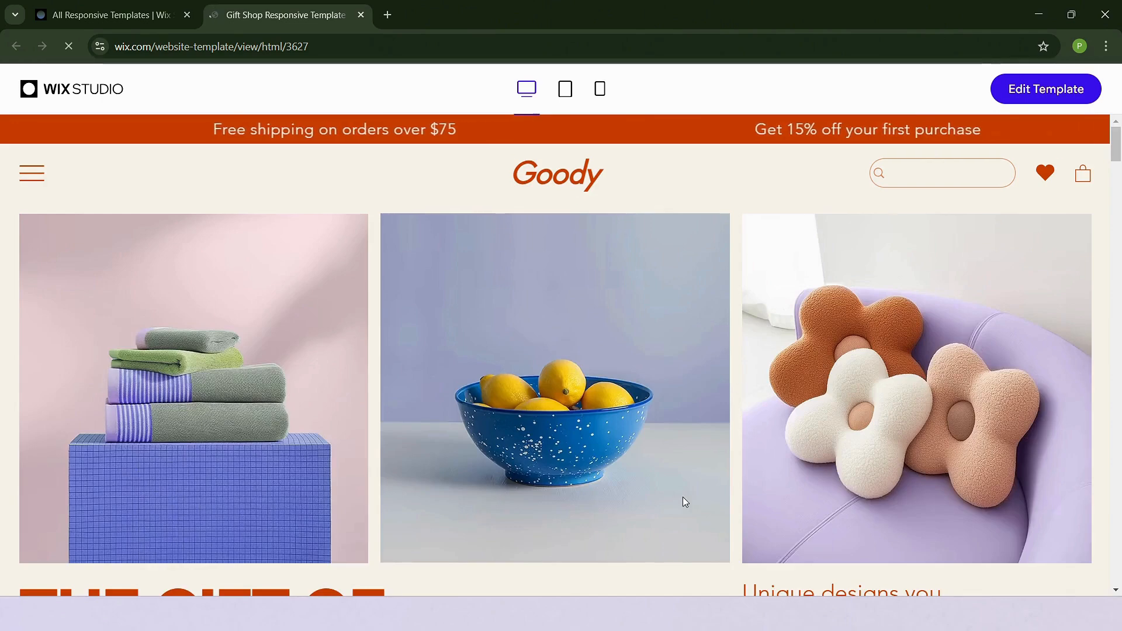
Browse the template preview's home page, the Home & Living category and other pages
scroll(684, 501, down, 3)
scroll(684, 501, down, 8)
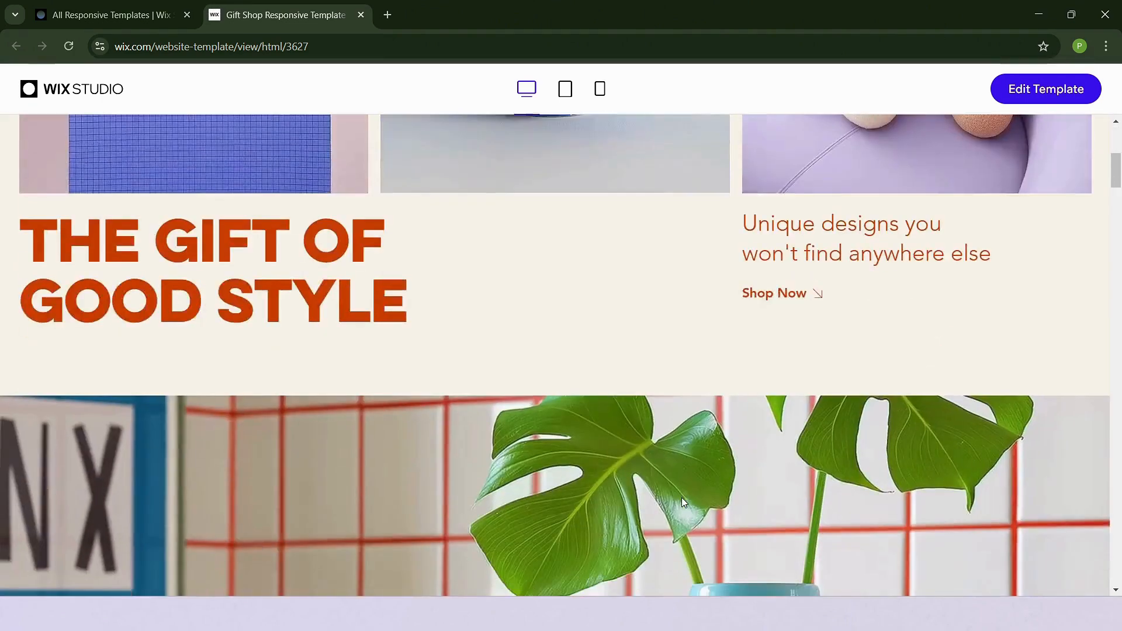
scroll(682, 499, down, 15)
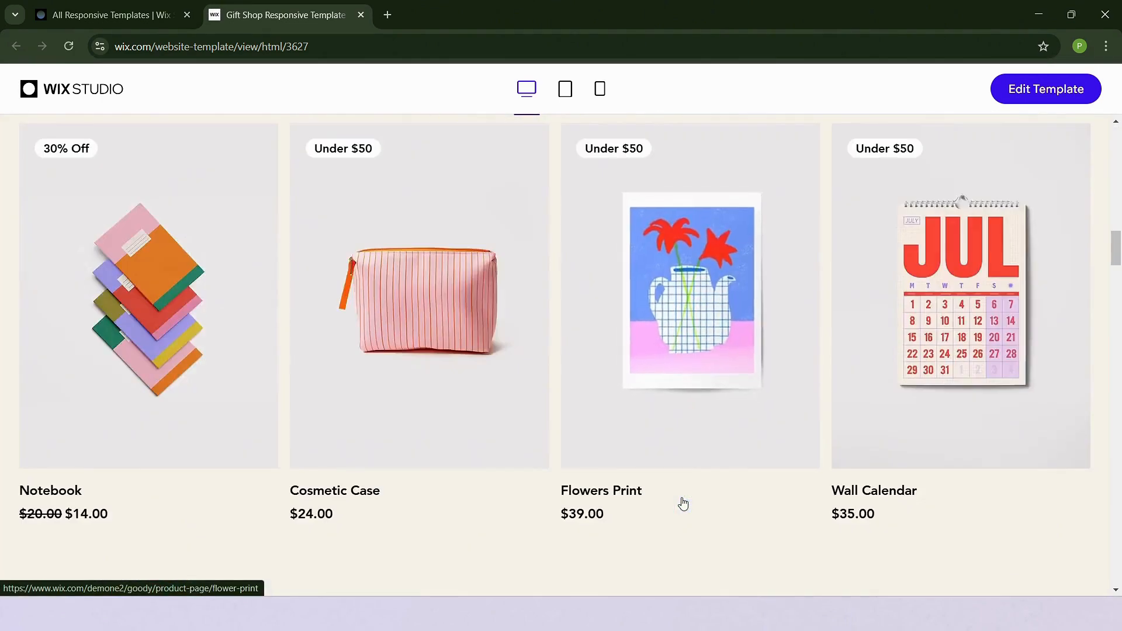
scroll(683, 503, down, 15)
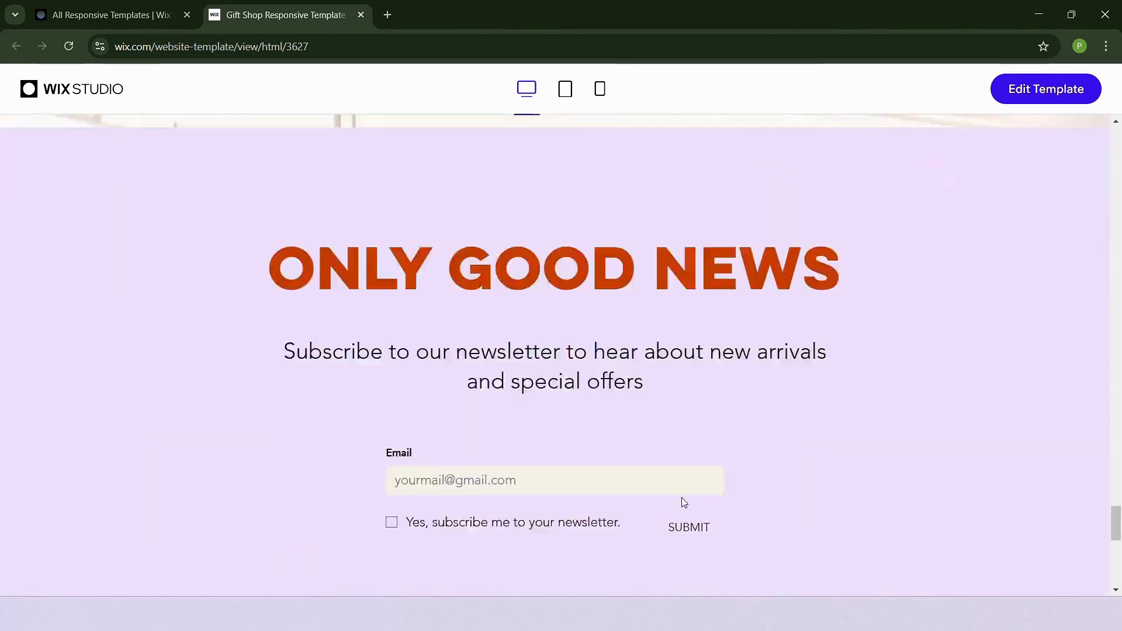
scroll(685, 502, up, 1)
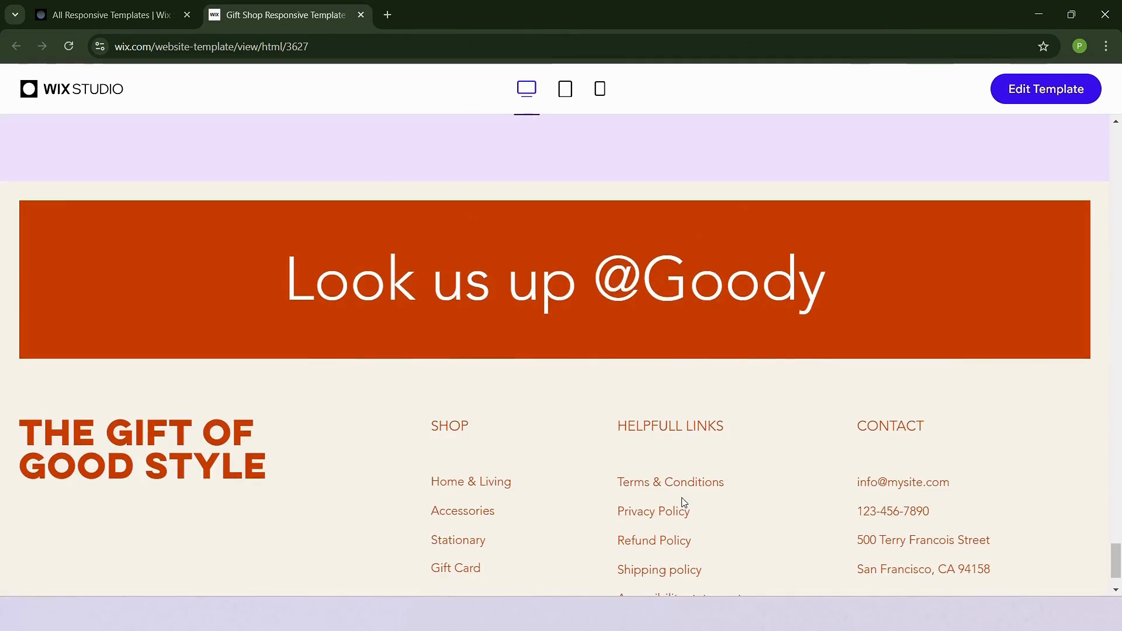
click(495, 486)
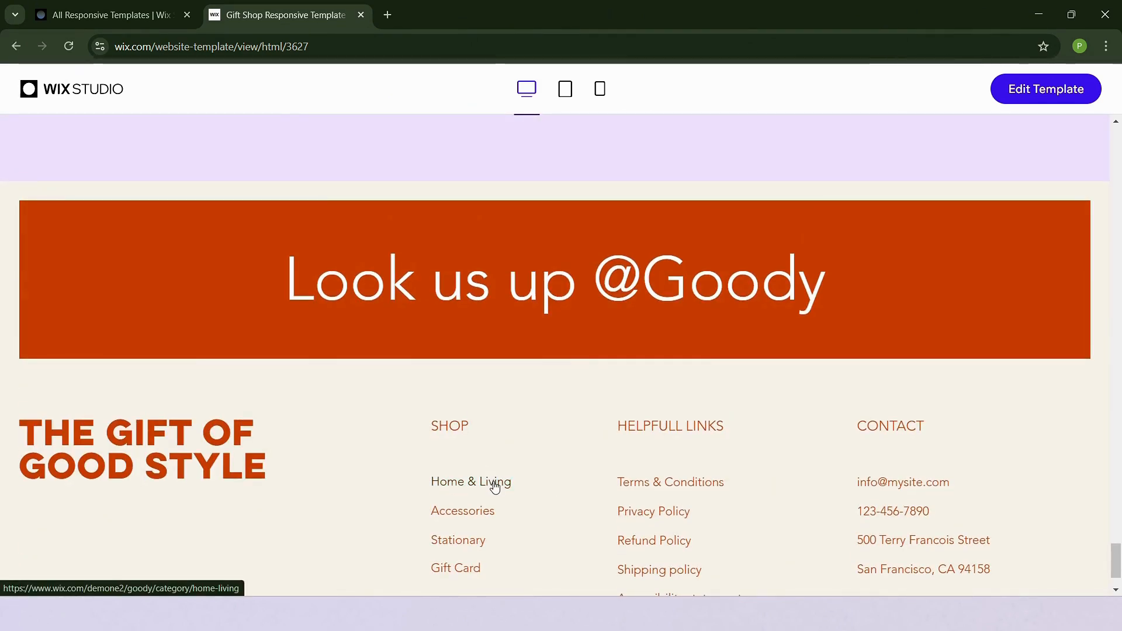
scroll(643, 464, down, 4)
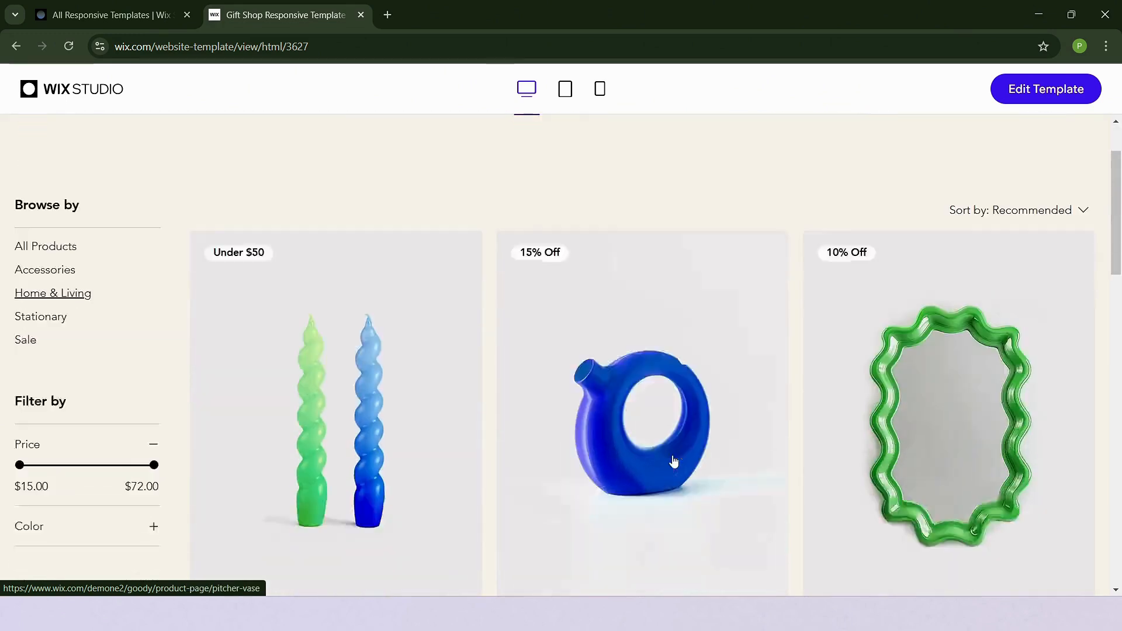
scroll(674, 461, down, 17)
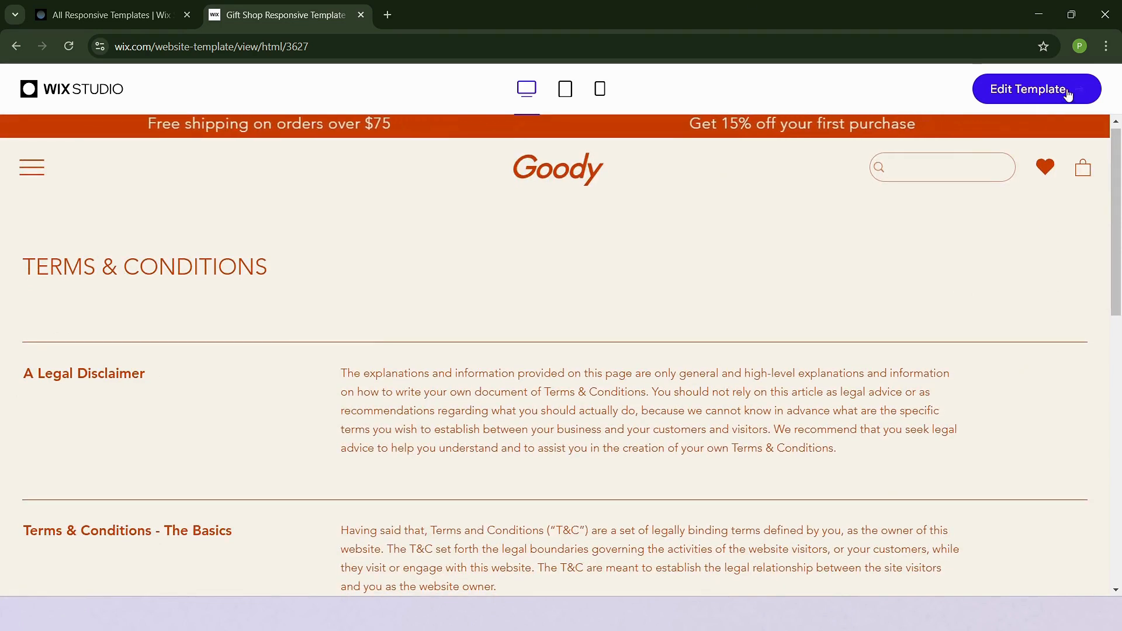
Open the Gift Shop template in the editor and dismiss the welcome dialog
click(1068, 93)
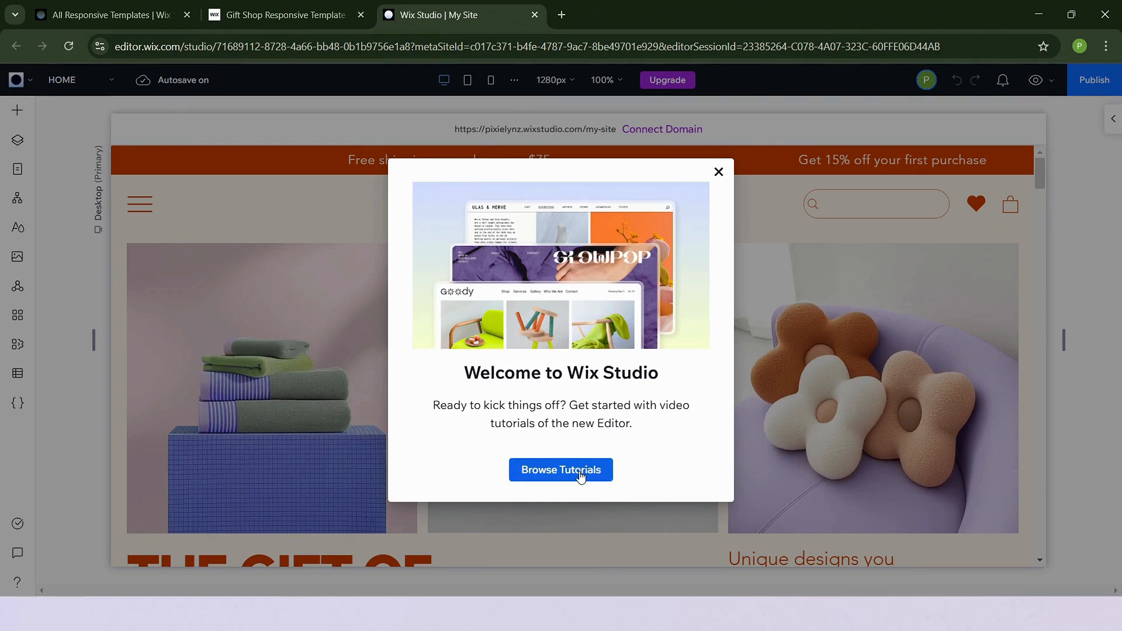
click(719, 174)
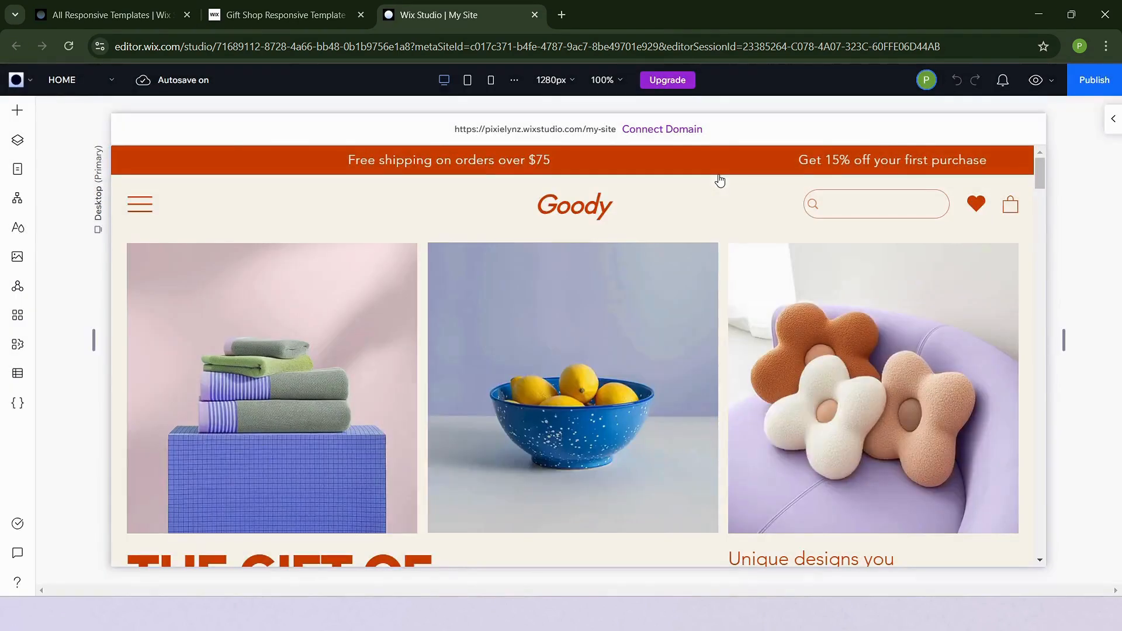
Scroll through the home page sections in the editor to review the layout
scroll(564, 314, down, 6)
scroll(563, 314, down, 8)
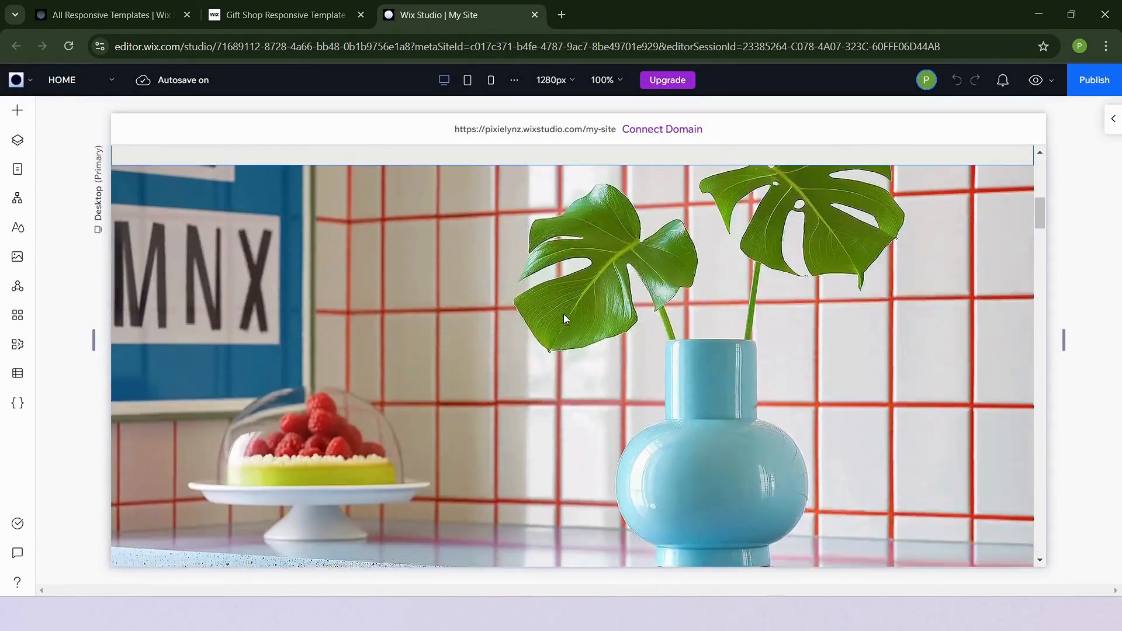
scroll(563, 313, up, 14)
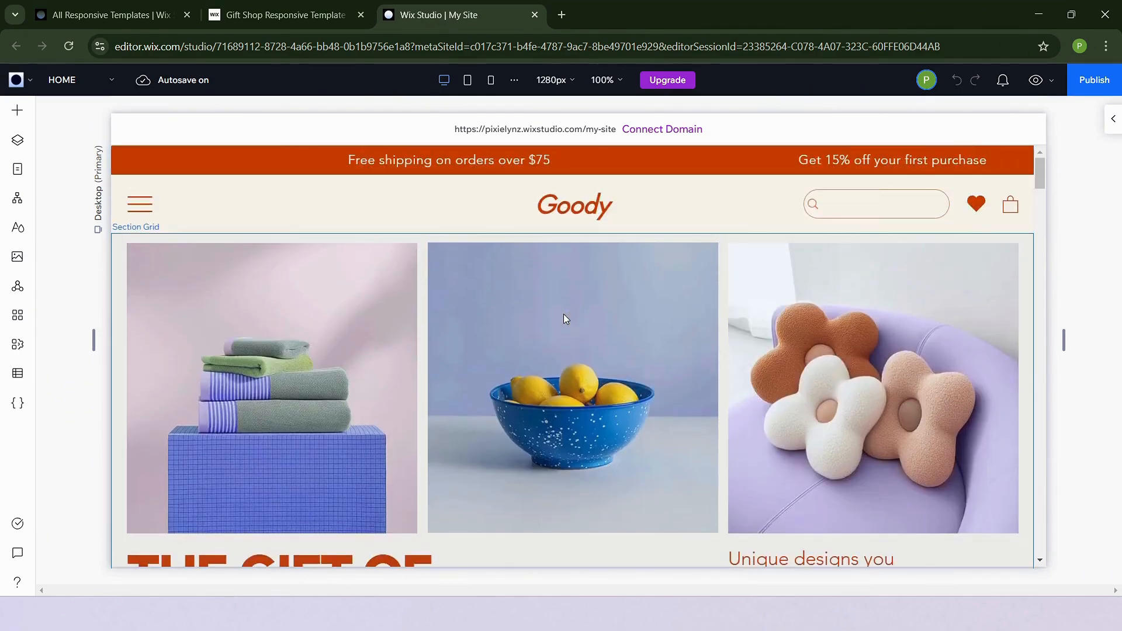
scroll(563, 318, down, 15)
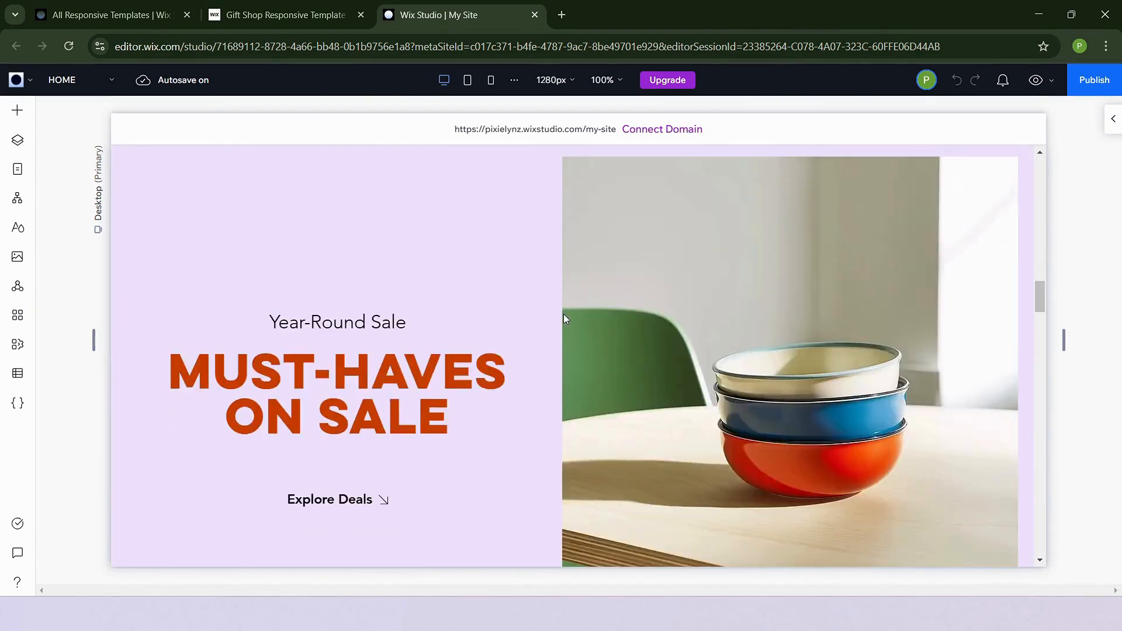
scroll(564, 318, down, 12)
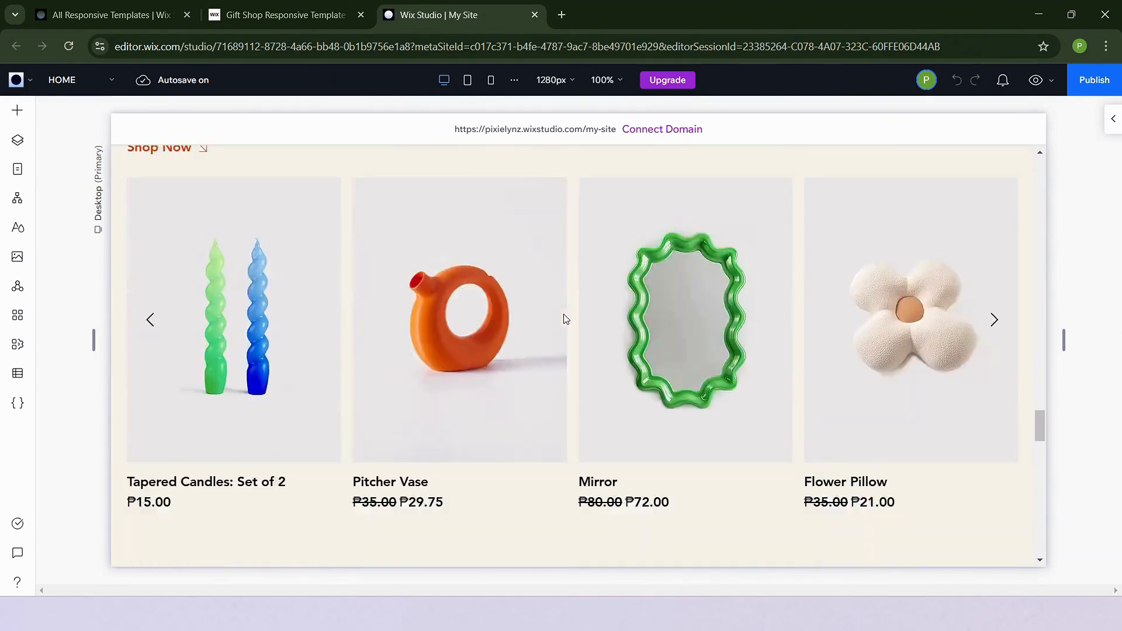
scroll(565, 319, up, 15)
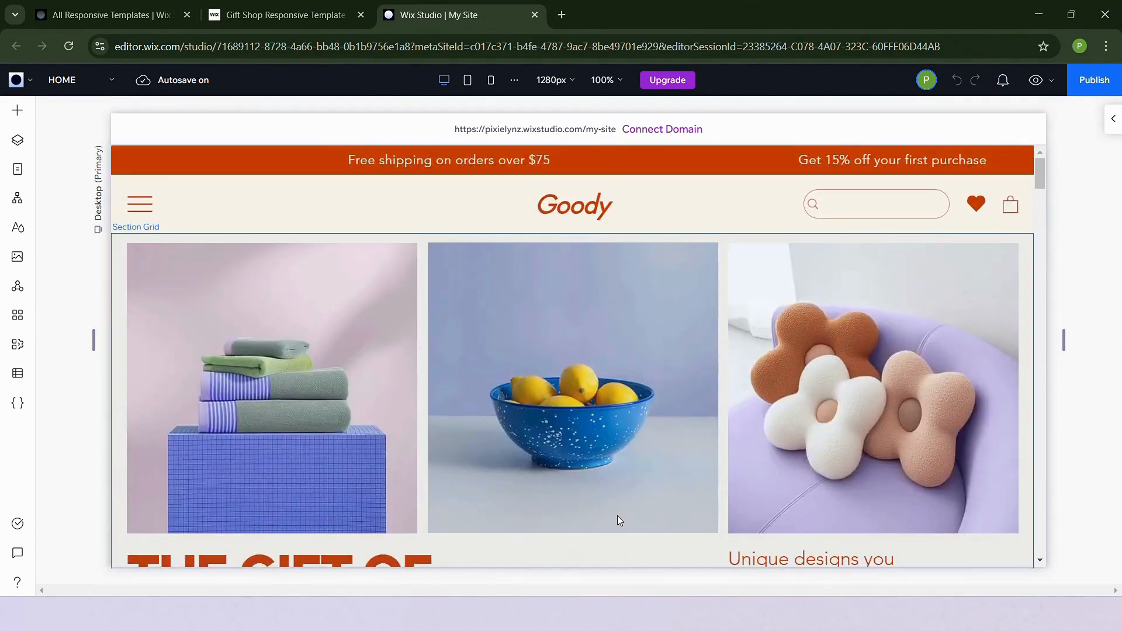
Select the Goody logo text in the header and open it for text editing
click(584, 209)
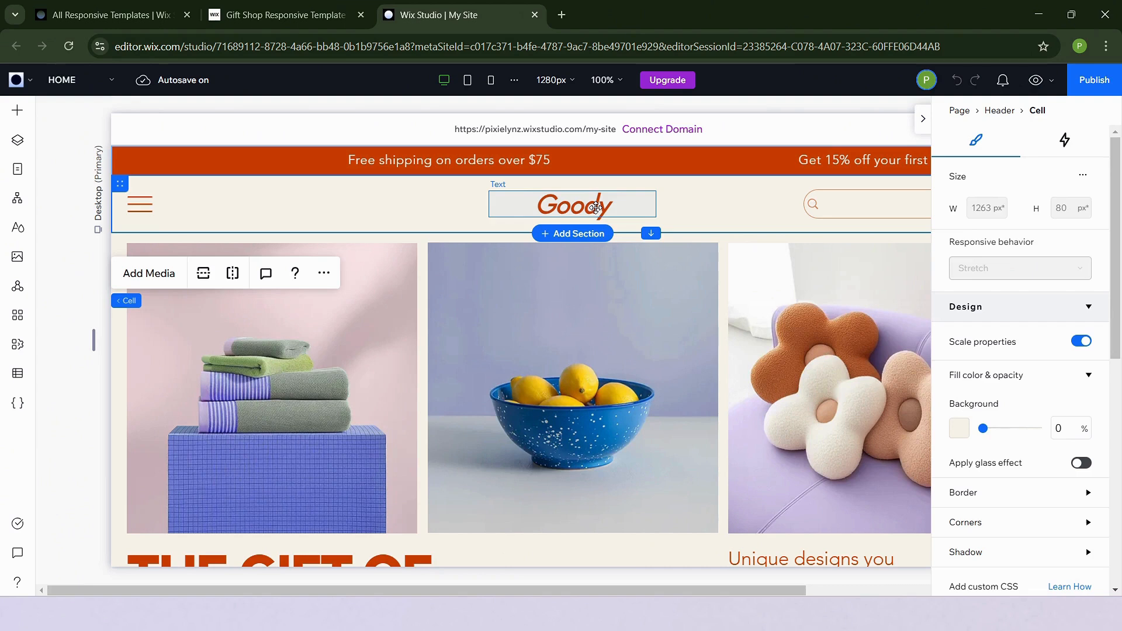
click(595, 207)
double_click(596, 208)
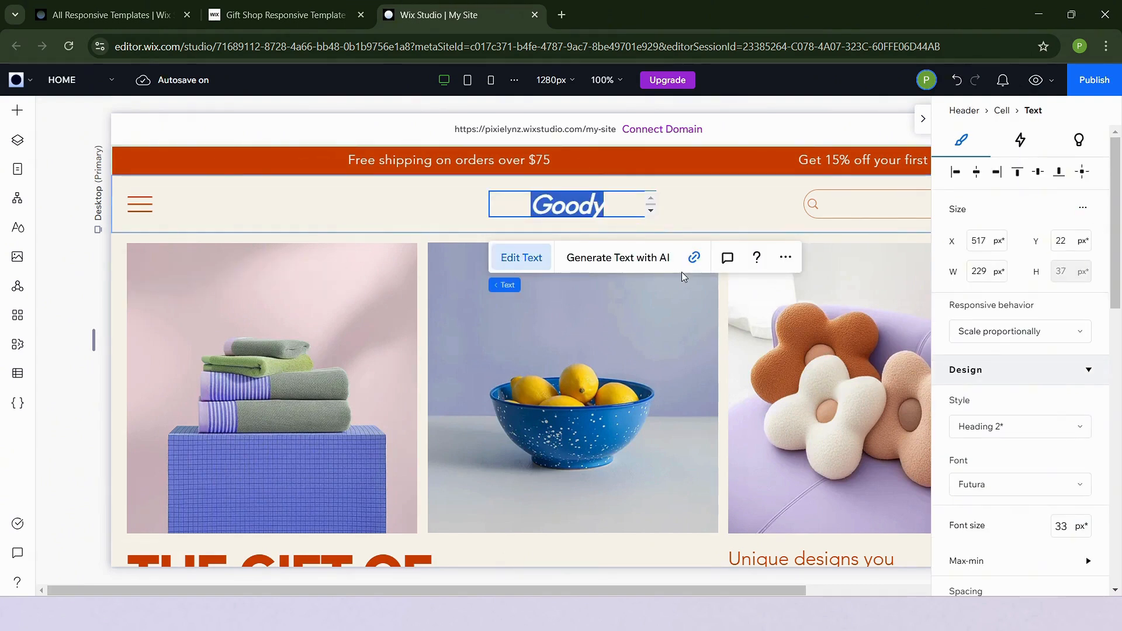
click(647, 356)
Open the Change Image dialog for the towels image in the hero grid and close it
scroll(552, 461, down, 2)
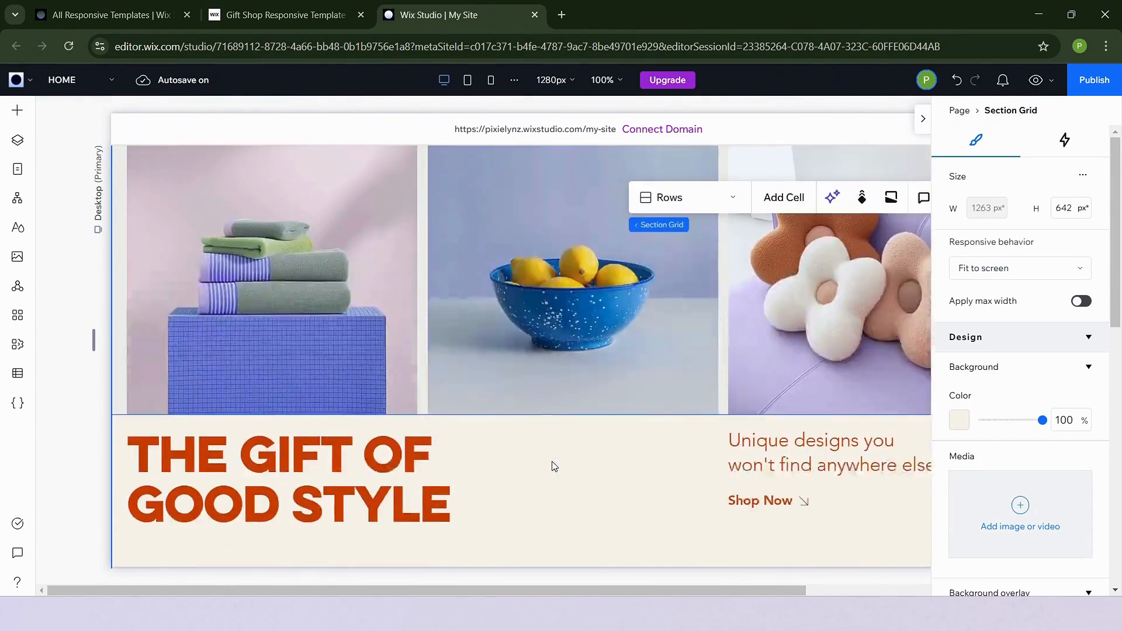
scroll(554, 466, up, 1)
click(363, 351)
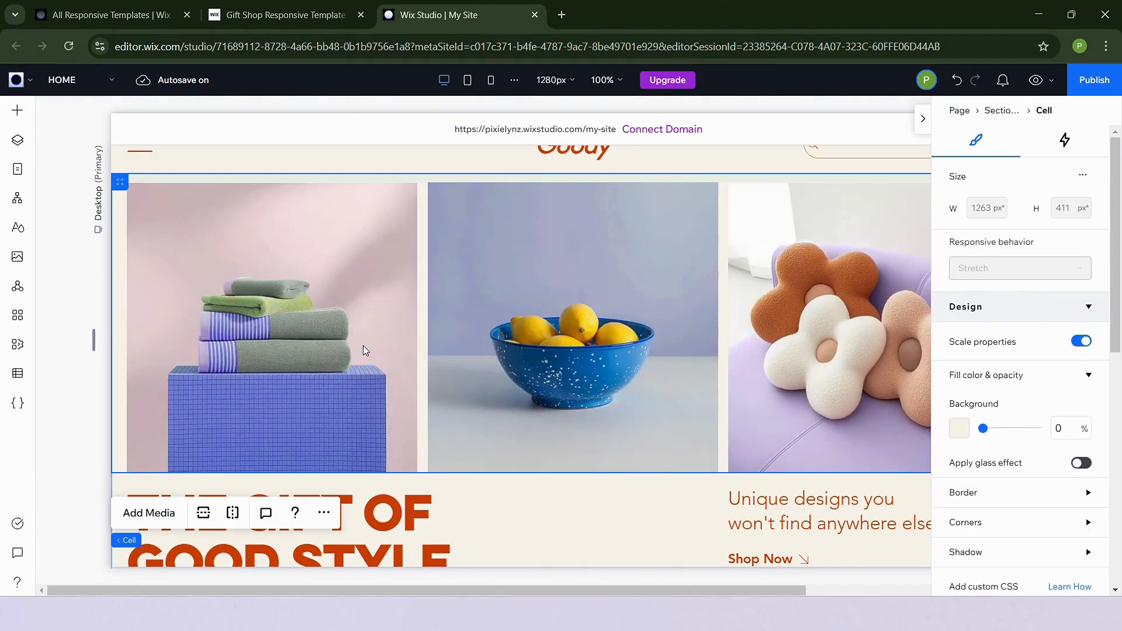
click(363, 346)
click(363, 346)
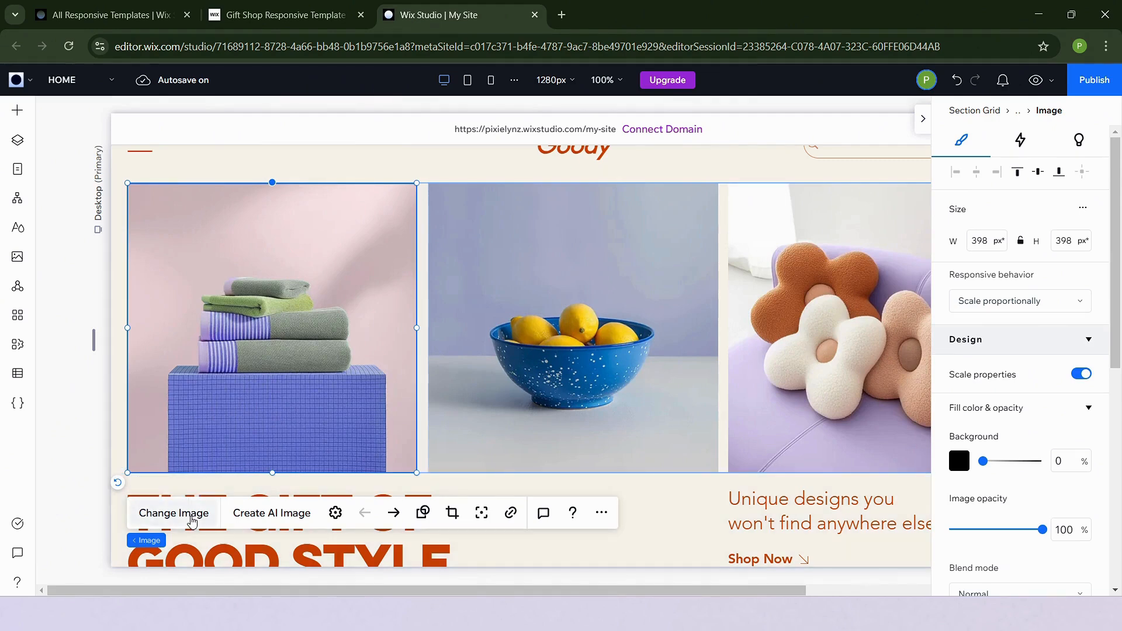
click(173, 513)
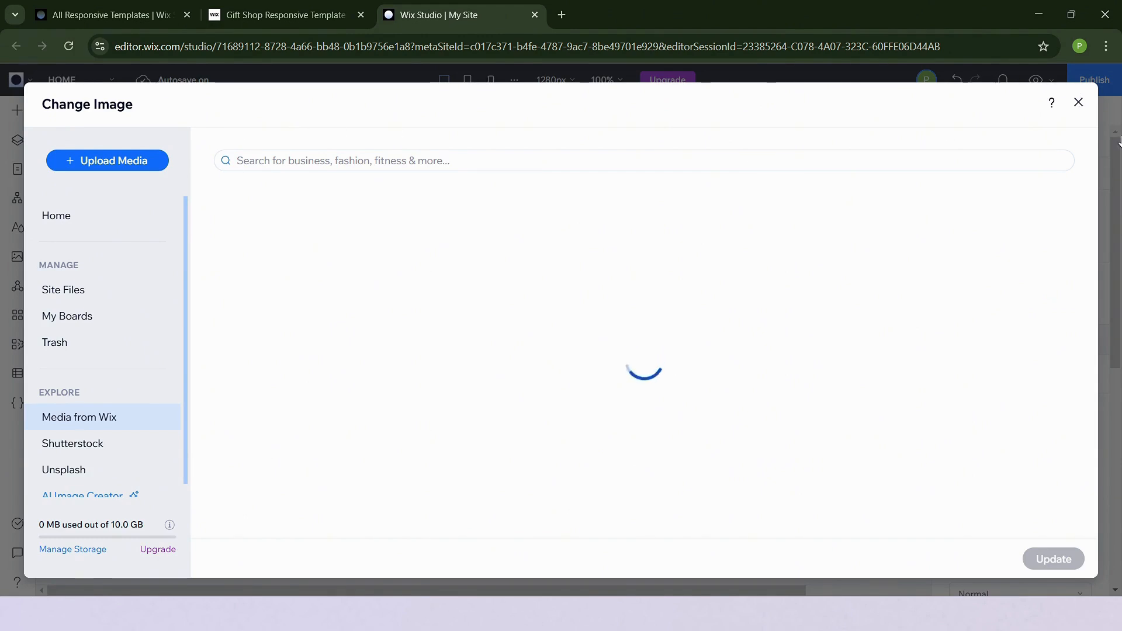
click(1077, 103)
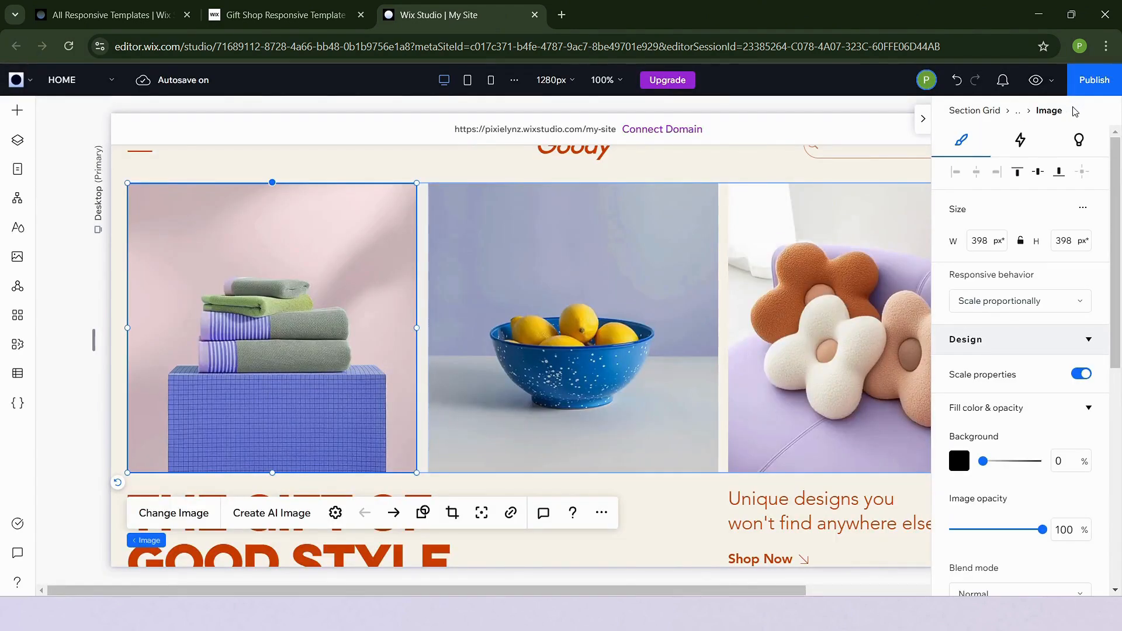
Set the header cell's background to theme Color 1 at full opacity
scroll(837, 349, up, 1)
click(695, 193)
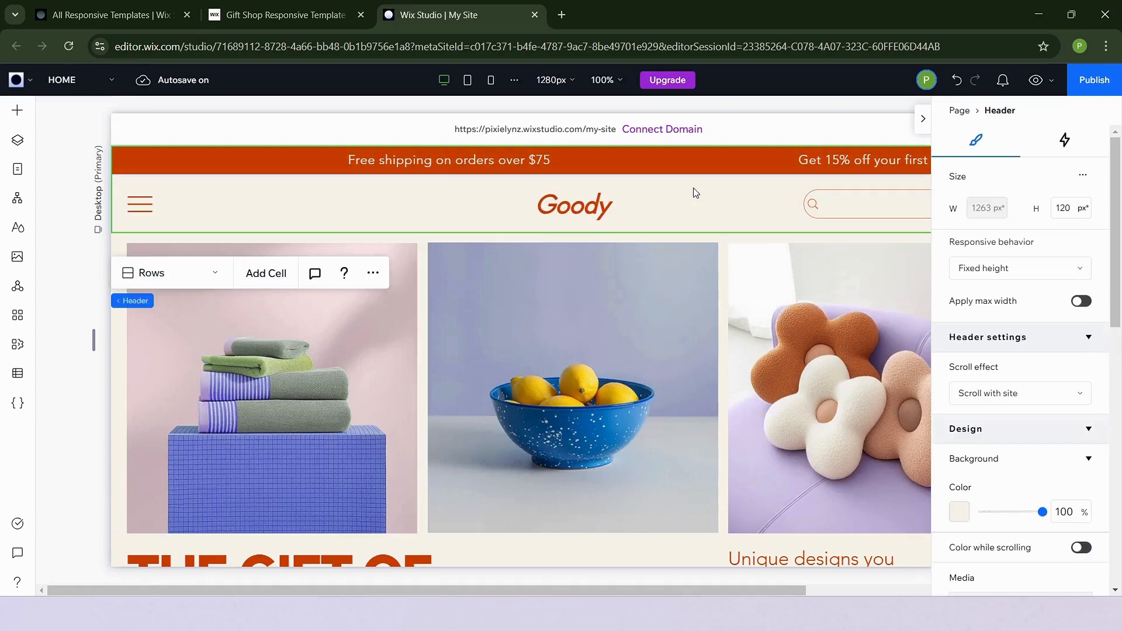
click(695, 192)
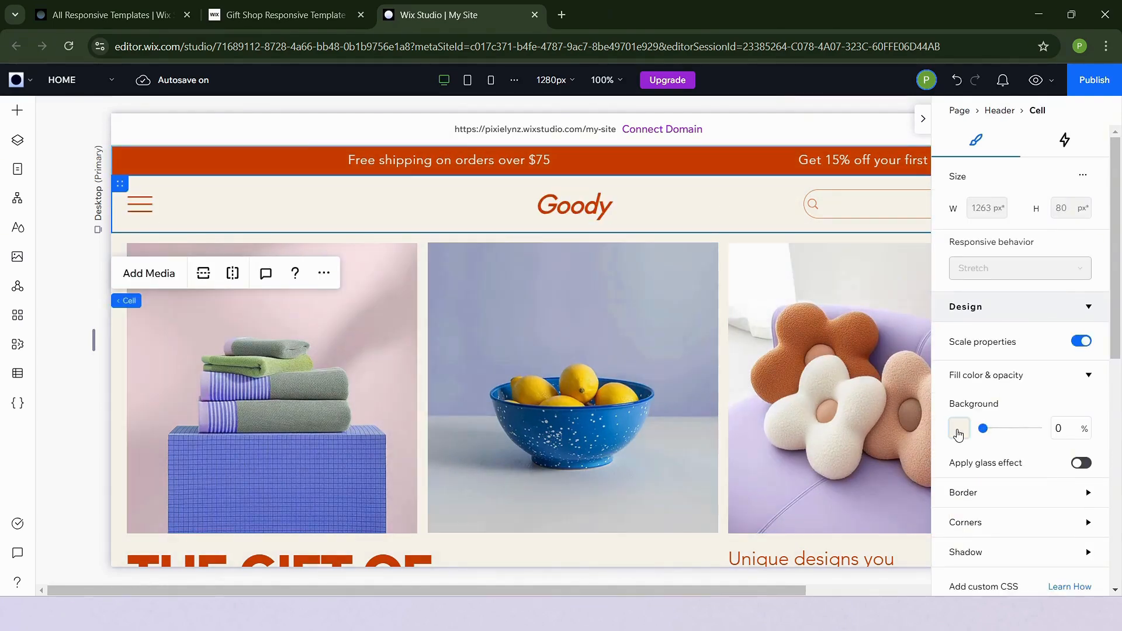
click(958, 432)
click(979, 468)
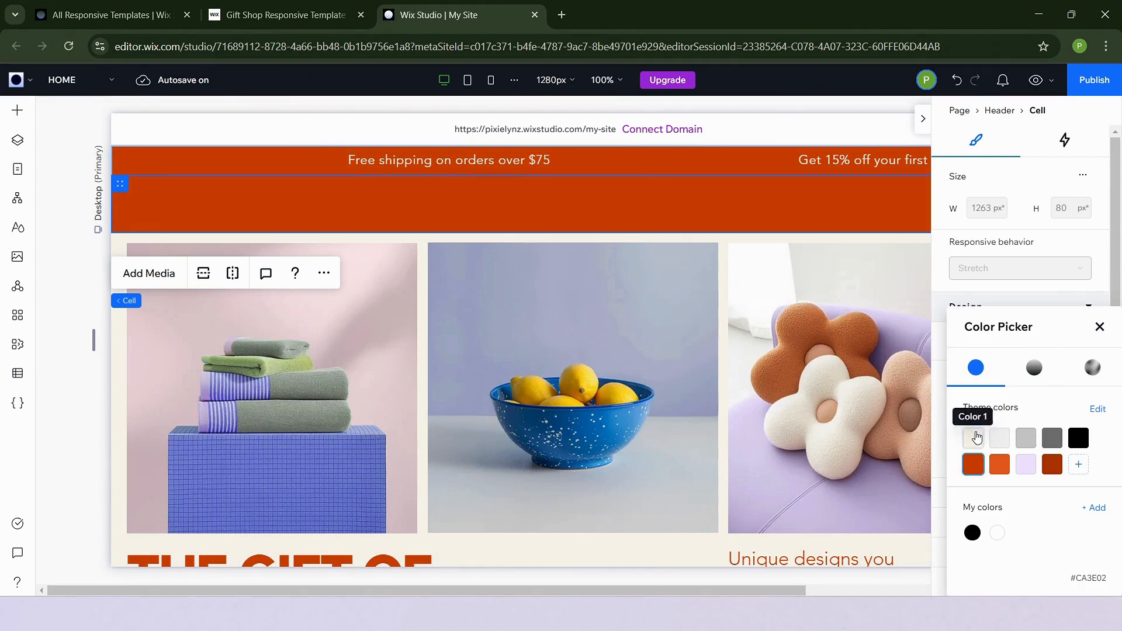
click(974, 438)
key(Escape)
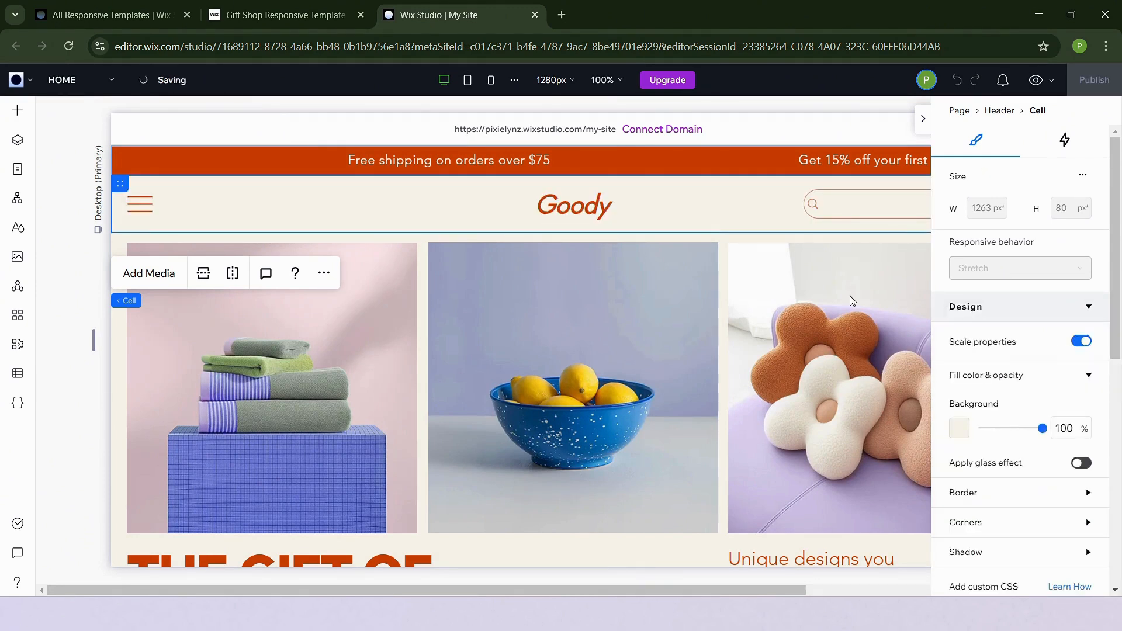
Unstack the hero's tagline, Shop Now button and heading so they sit loose in the cell
scroll(777, 420, down, 3)
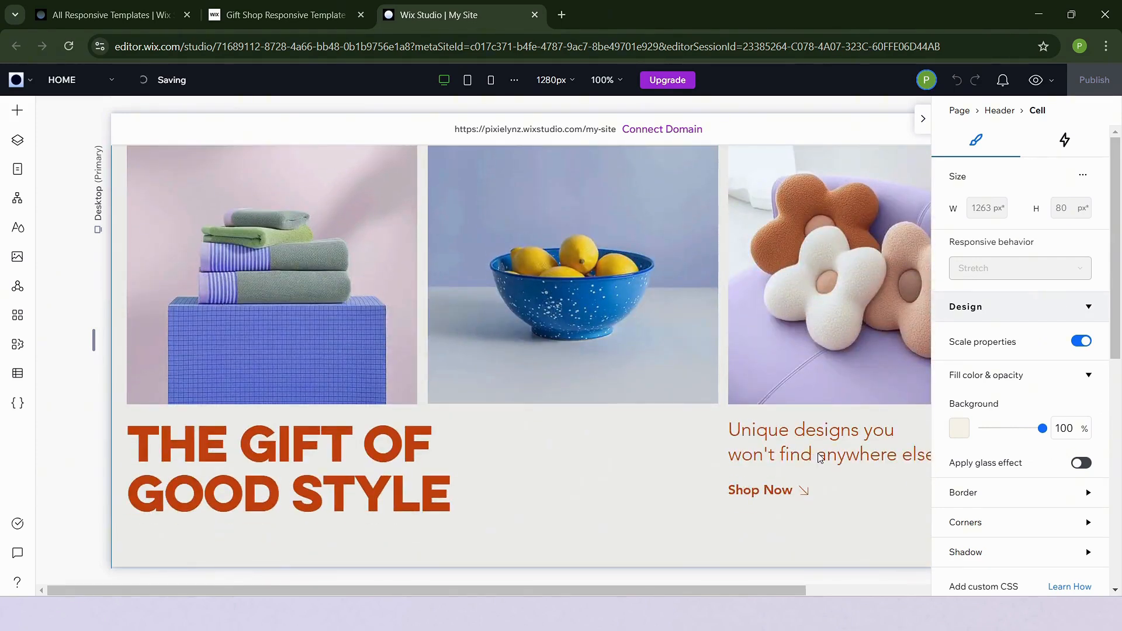
click(821, 458)
click(923, 119)
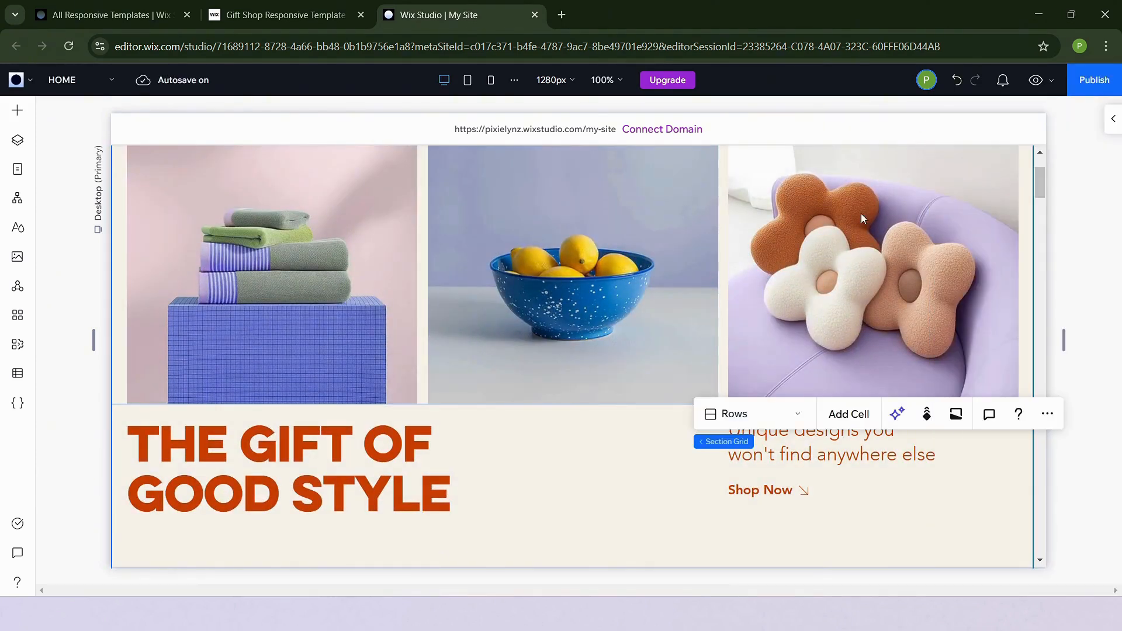
click(813, 457)
click(809, 453)
click(806, 450)
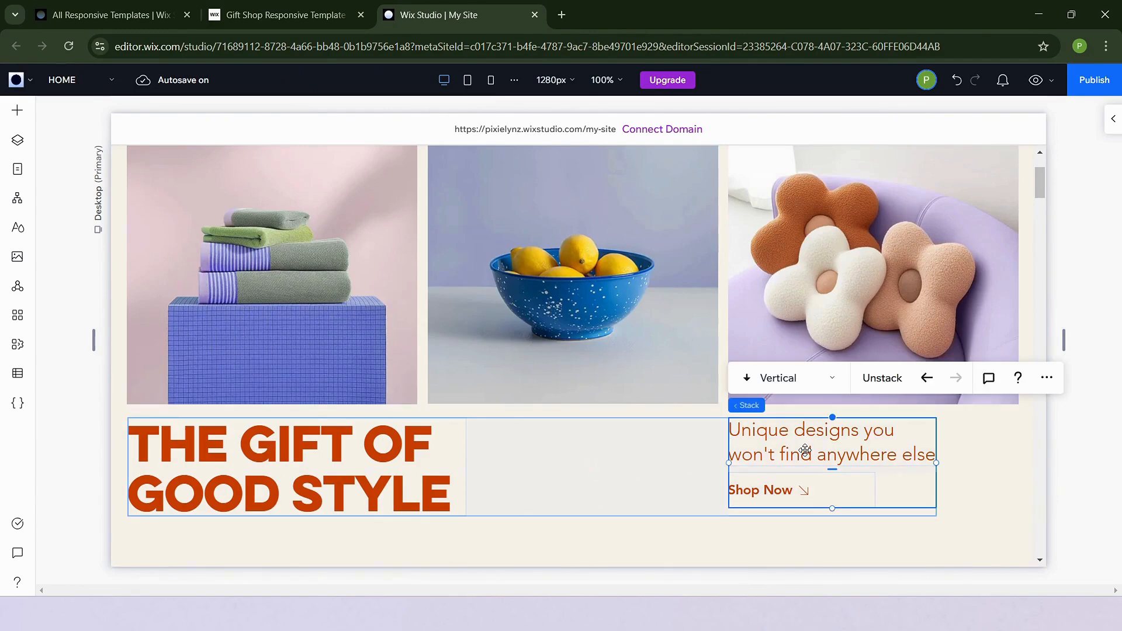
click(889, 386)
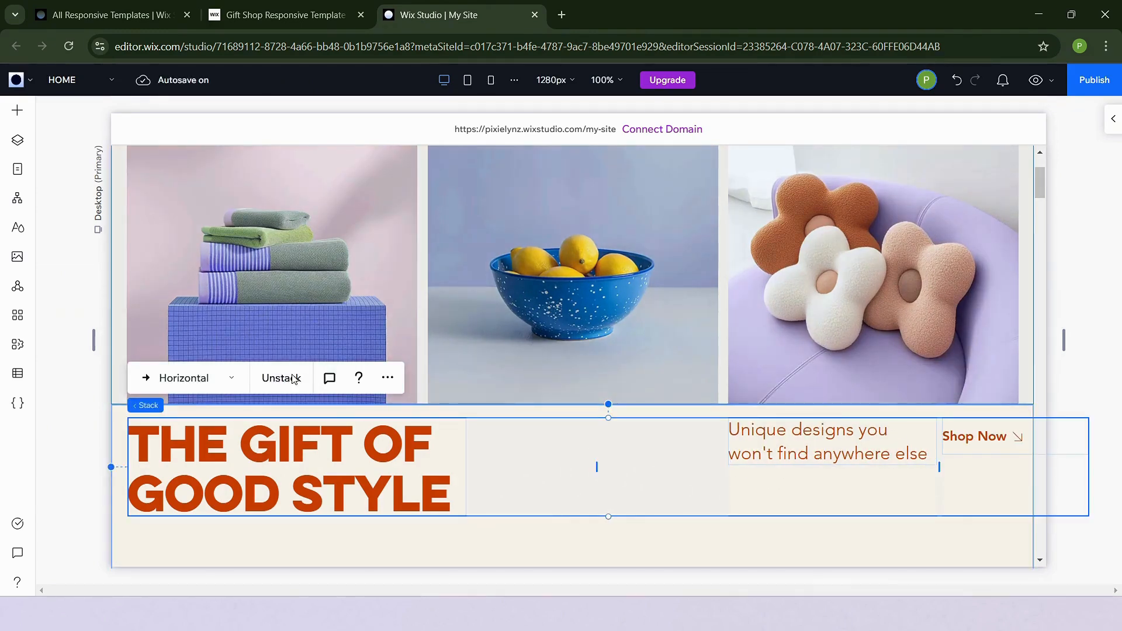
click(294, 379)
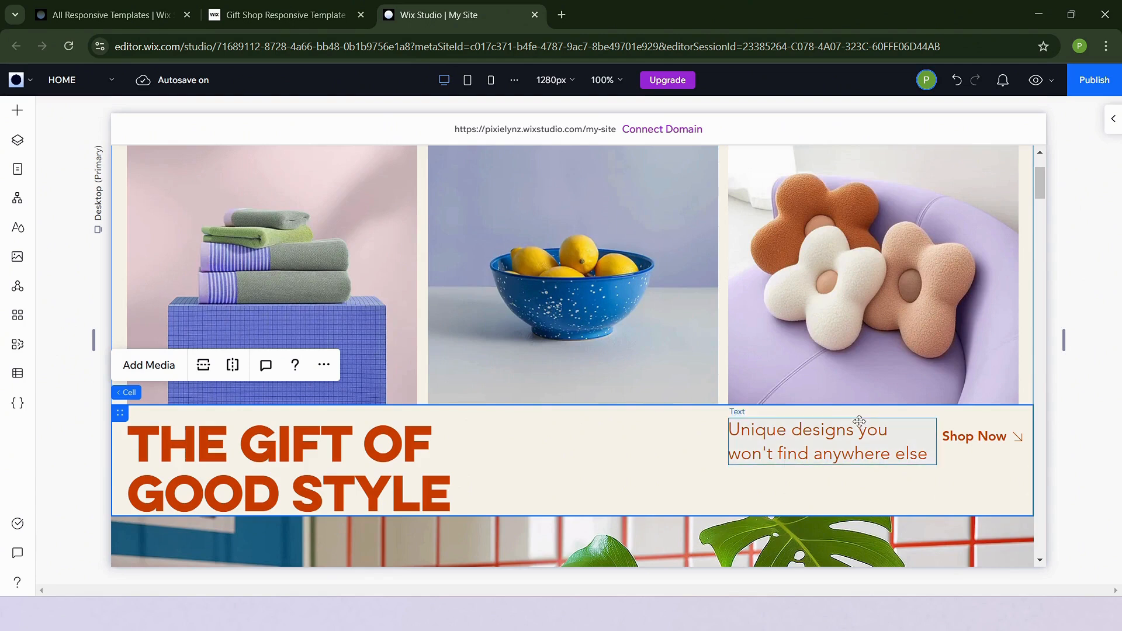
Select the tagline and Shop Now button together and move them to the middle of the hero row
click(859, 420)
click(971, 435)
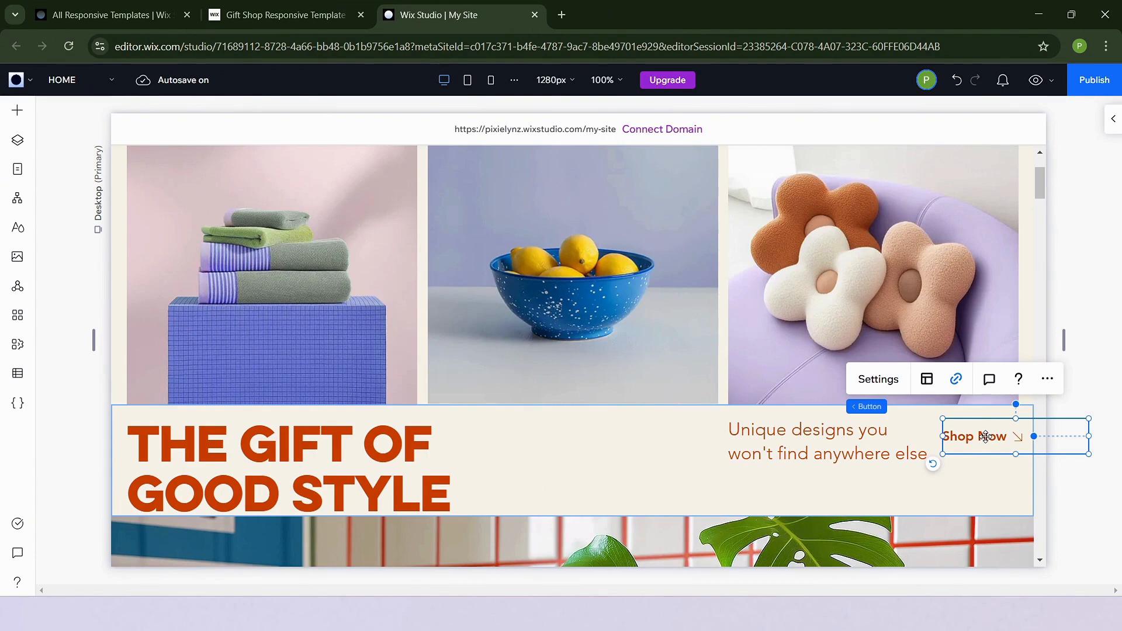
shift+click(824, 441)
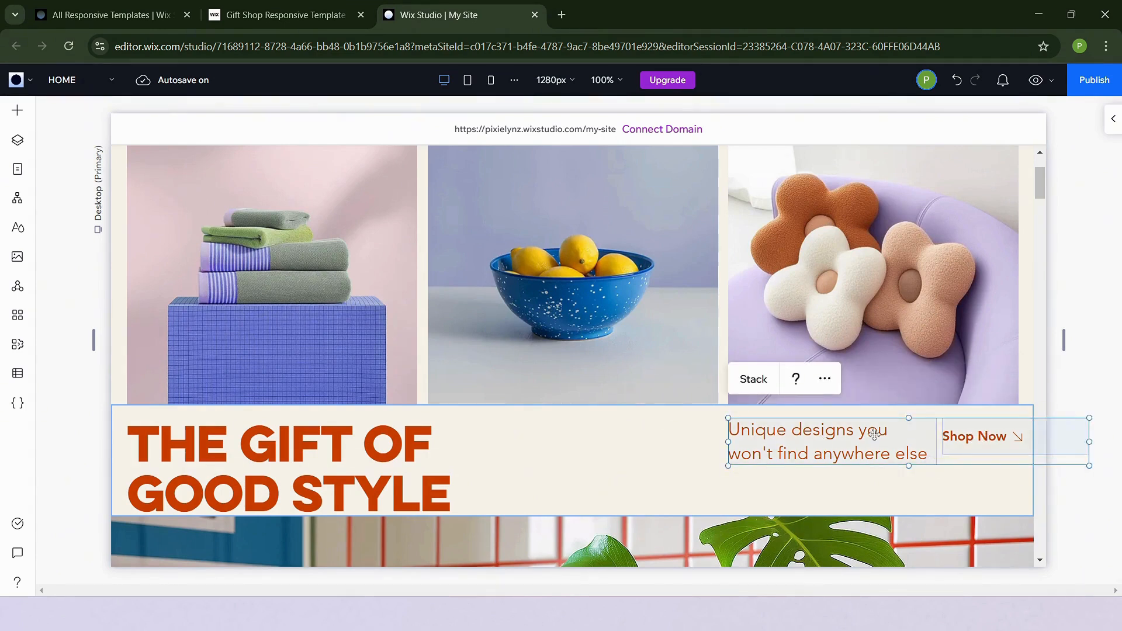
drag(929, 456, 627, 491)
Stack the tagline and Shop Now button into one vertical group
click(816, 443)
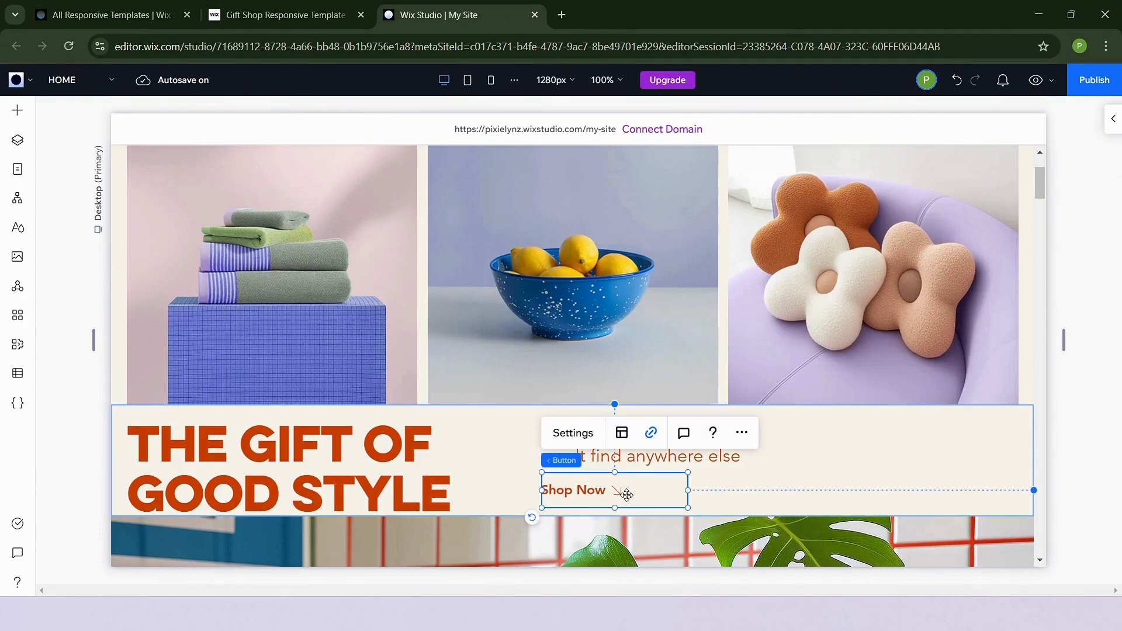
shift+click(630, 459)
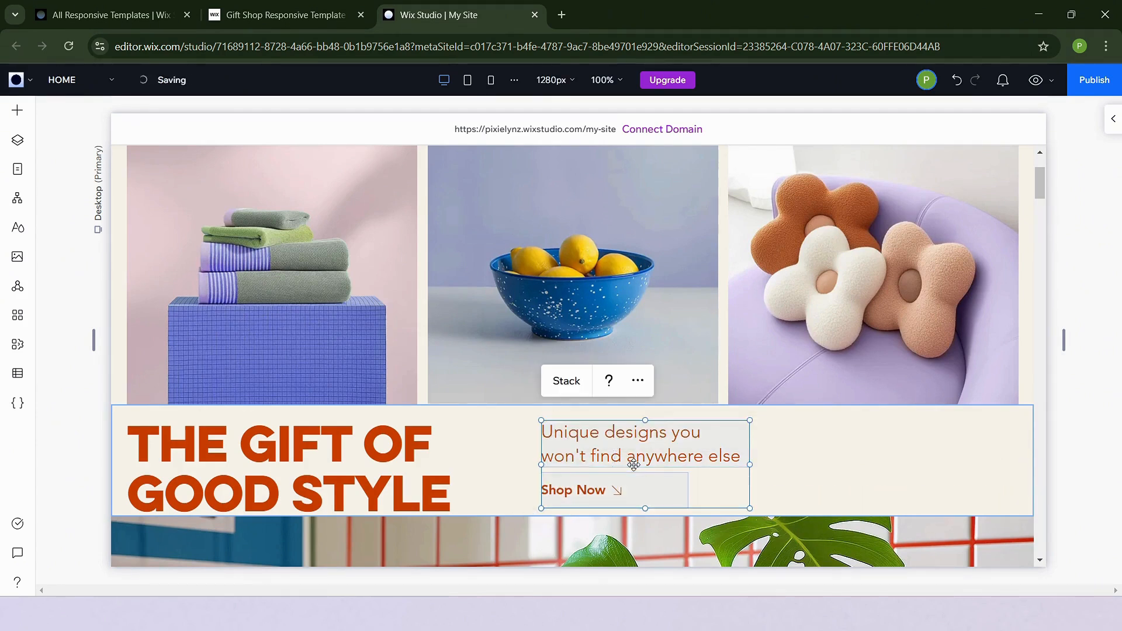
click(566, 381)
drag(627, 445, 627, 442)
Open the tagline and the hero heading for text editing, then deselect them
click(699, 441)
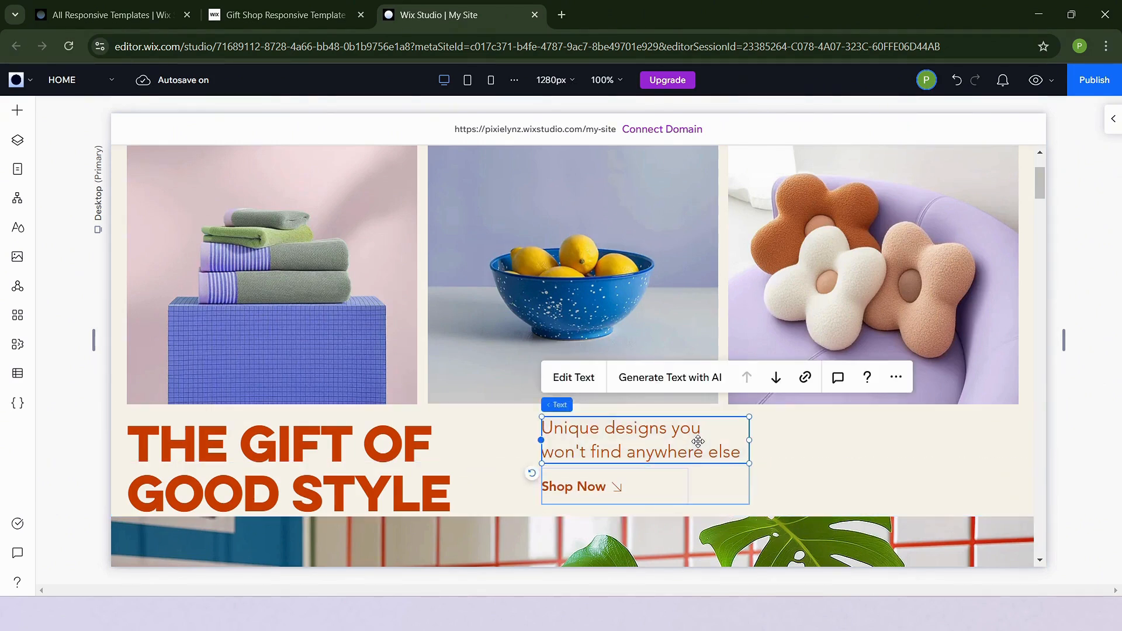
double_click(699, 441)
double_click(345, 440)
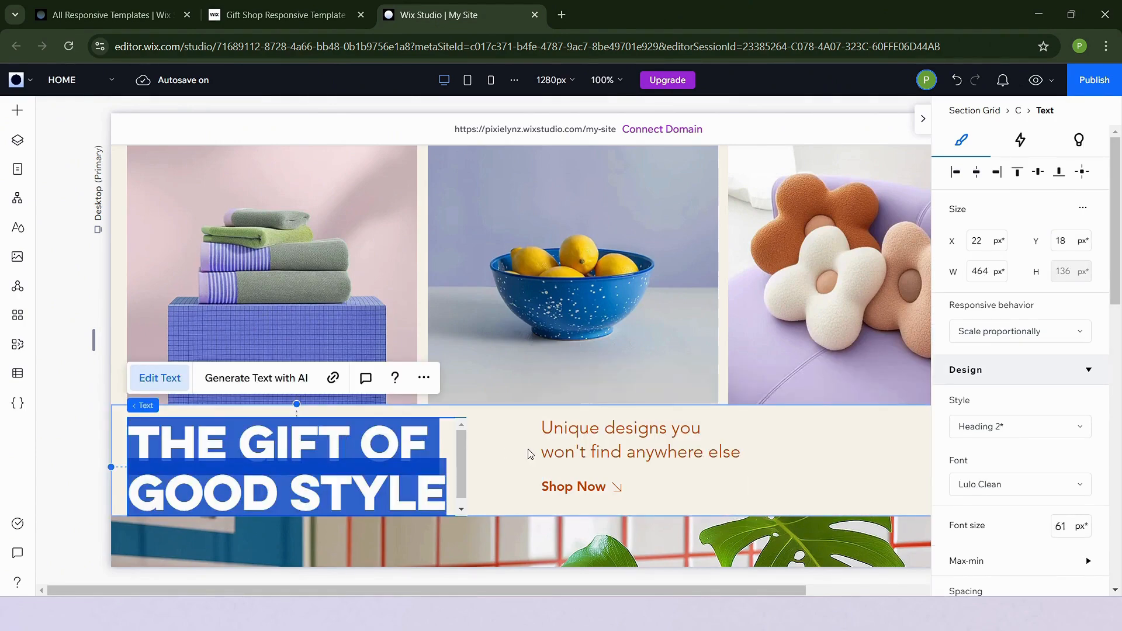
click(531, 454)
Scroll through the home page sections to review the updated hero layout
scroll(528, 454, down, 12)
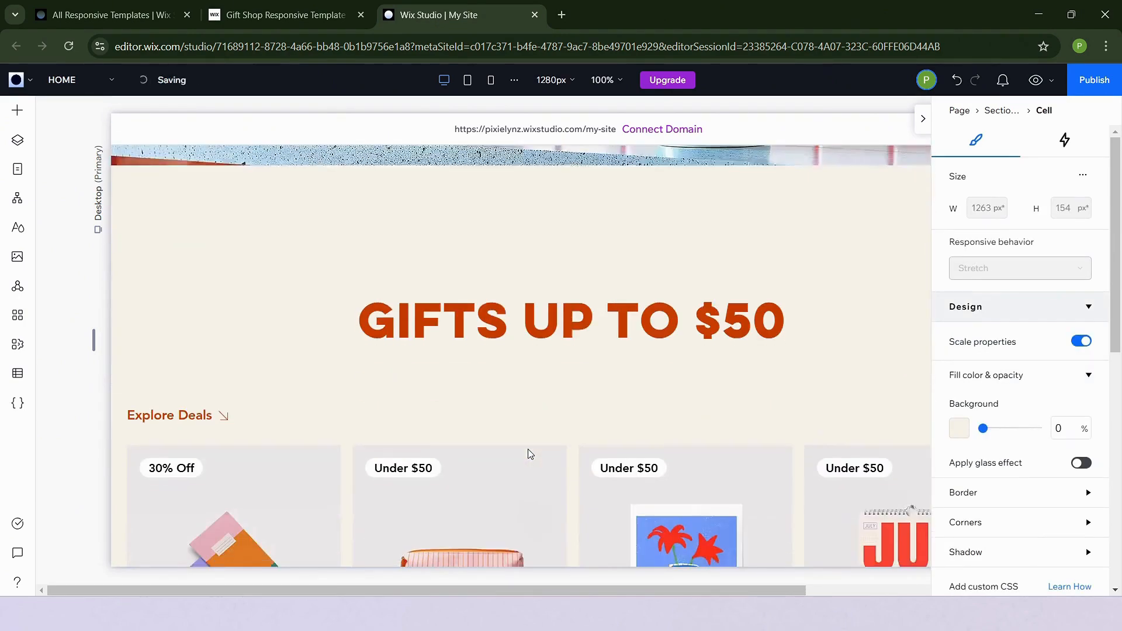
scroll(590, 292, up, 12)
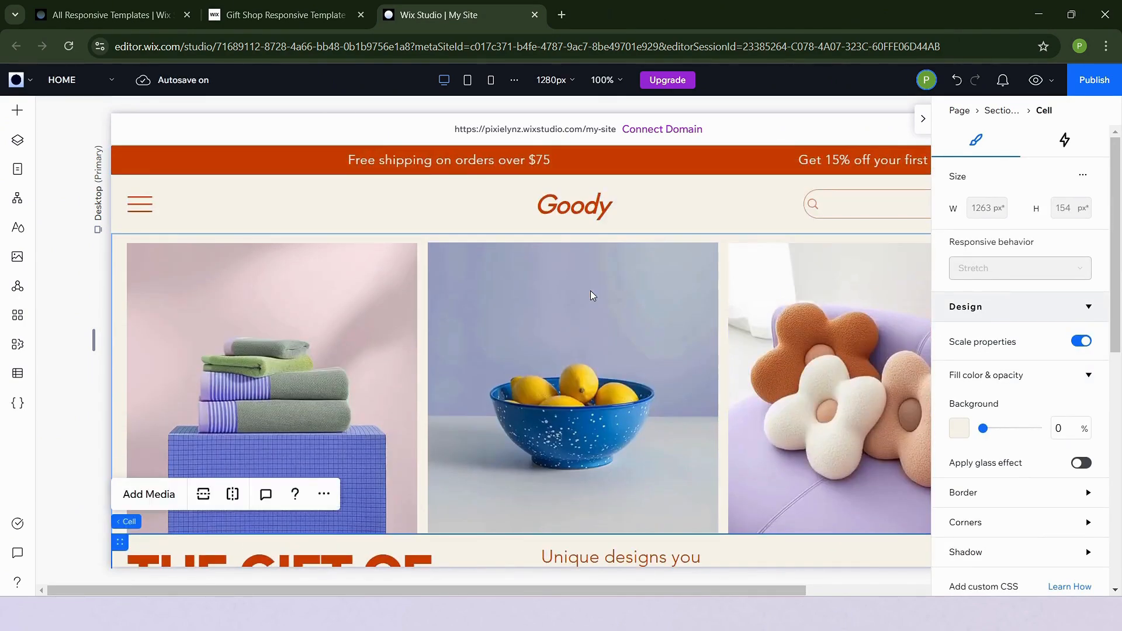
click(926, 120)
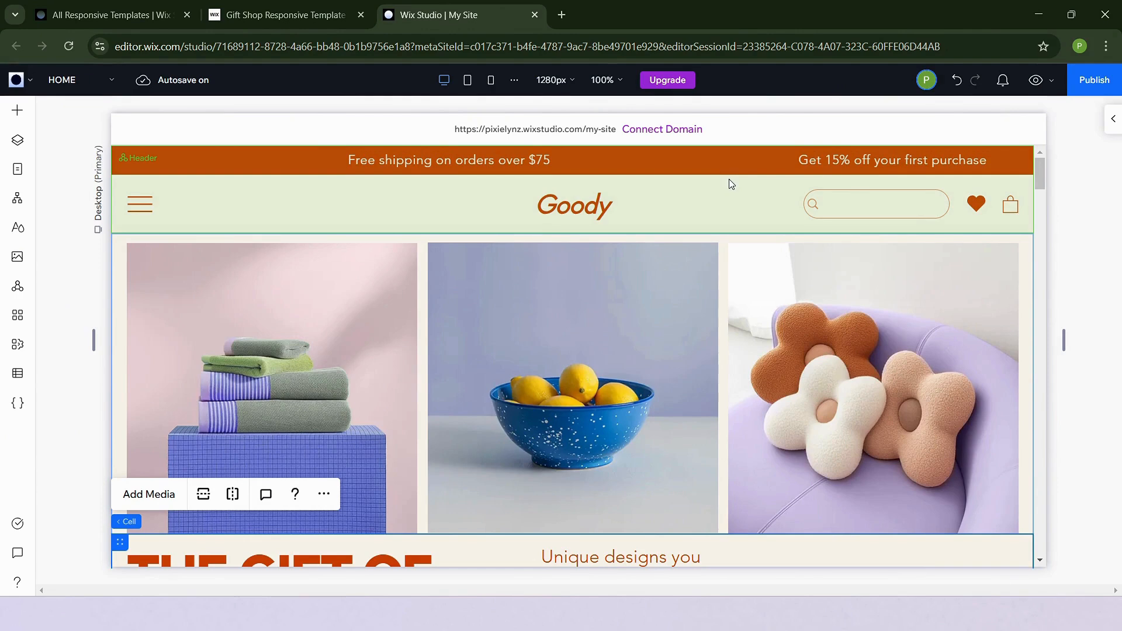
scroll(744, 381, down, 5)
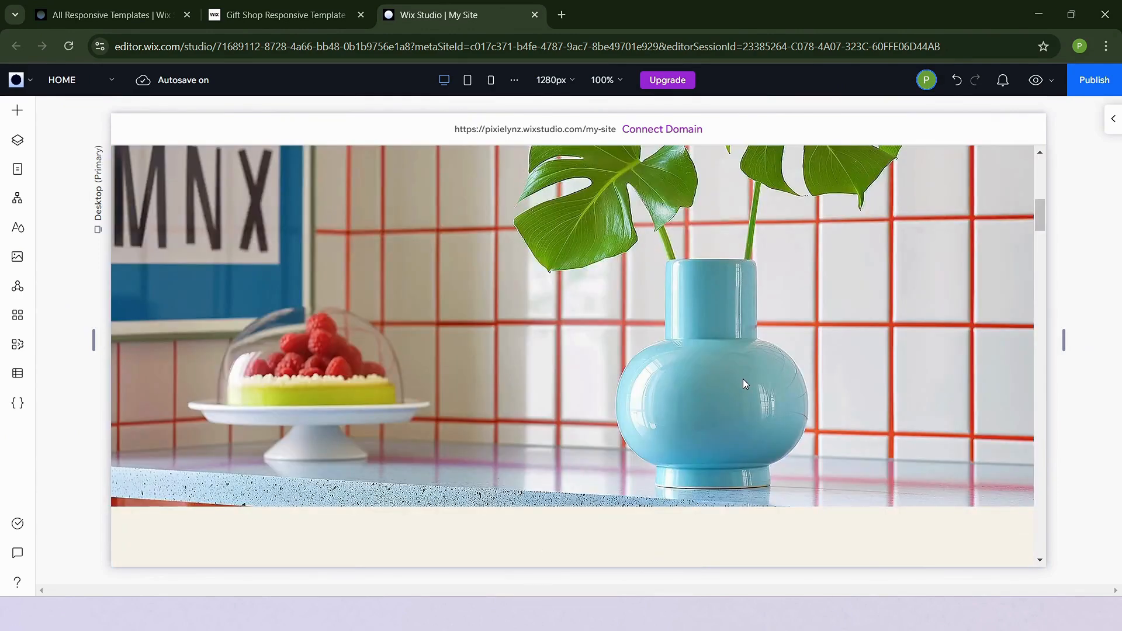
click(783, 541)
scroll(784, 541, down, 9)
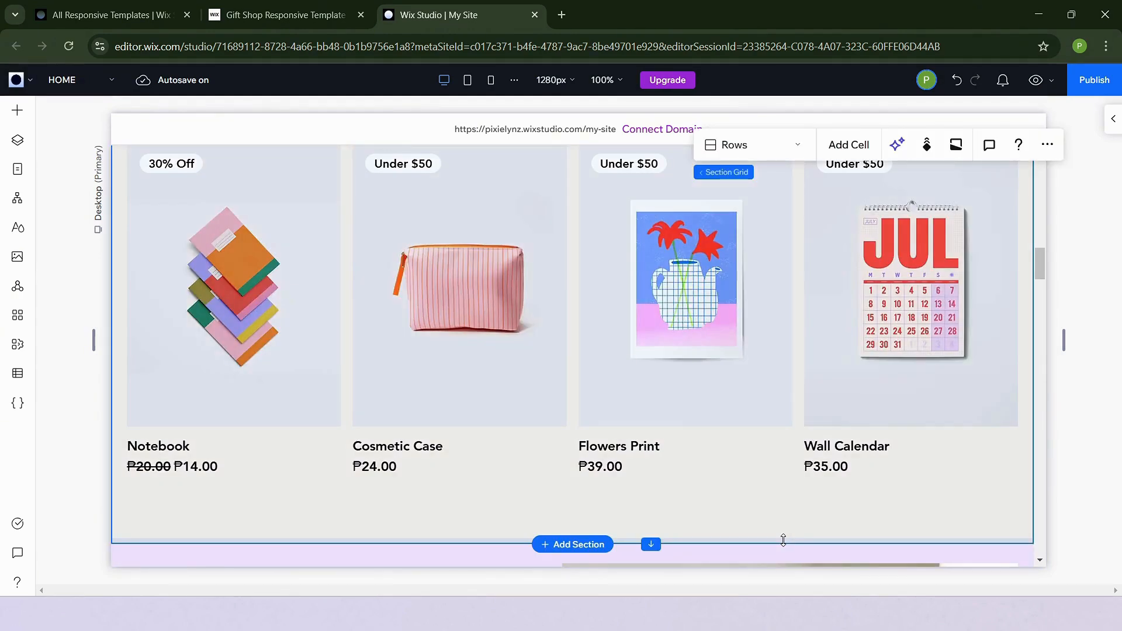
scroll(876, 295, up, 5)
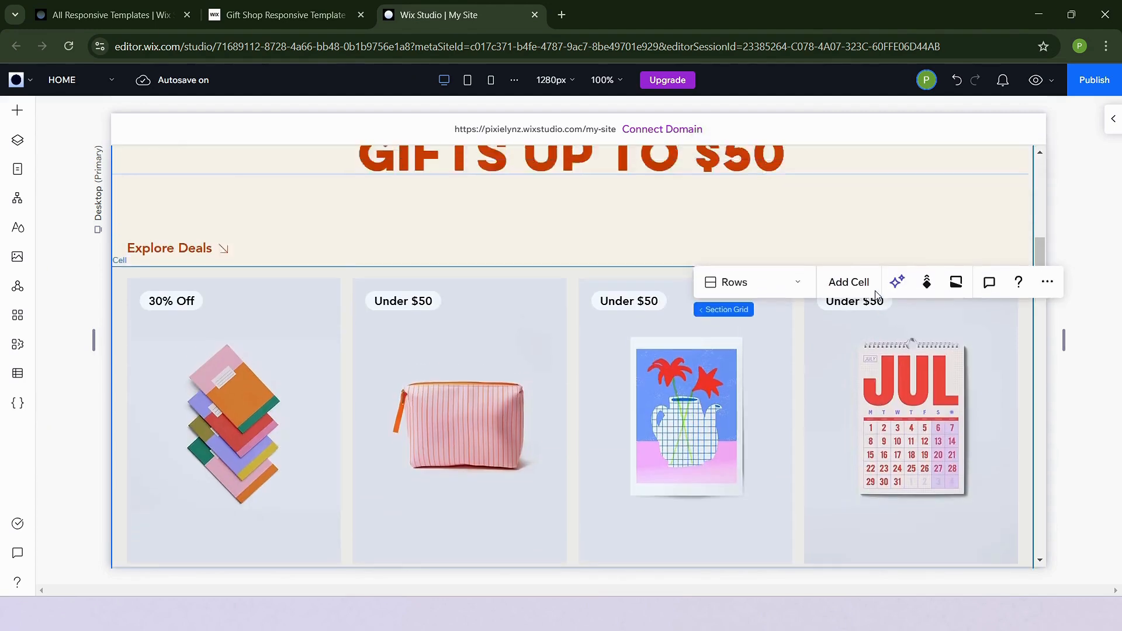
scroll(877, 295, up, 1)
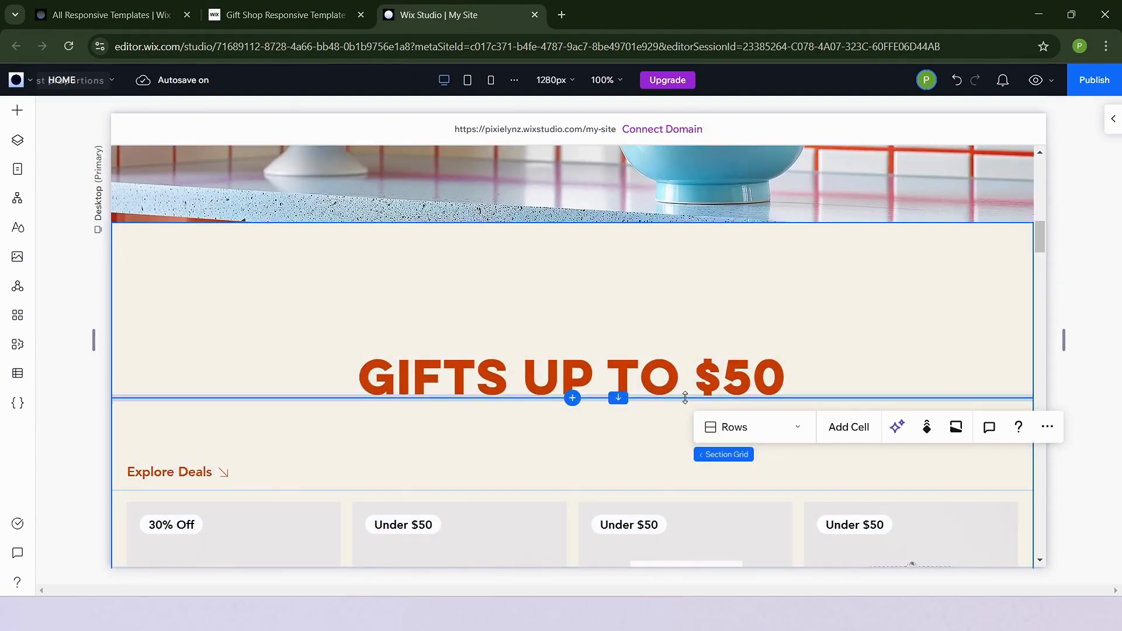
scroll(707, 291, up, 10)
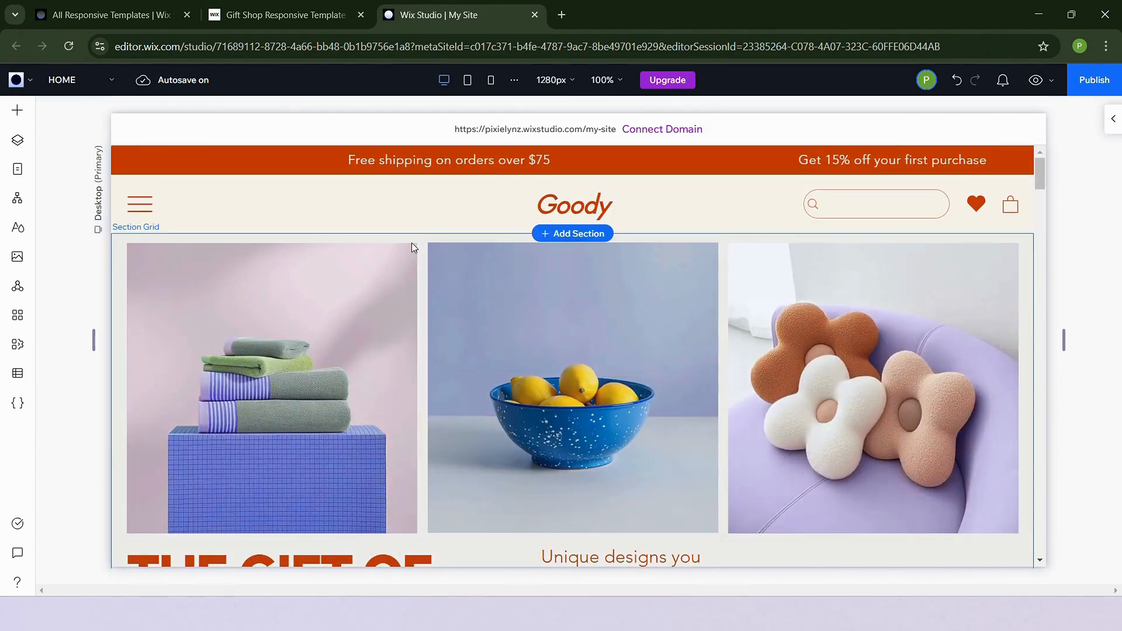
Browse the Text Marquee styles among the text elements, then close the add panel
click(17, 118)
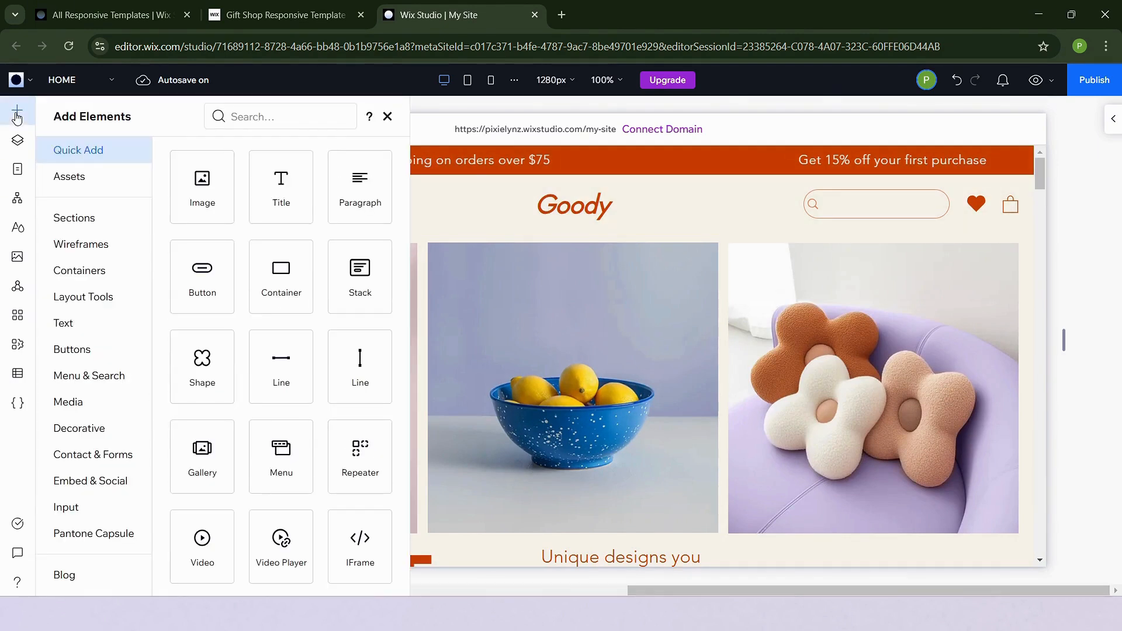
click(117, 323)
click(203, 208)
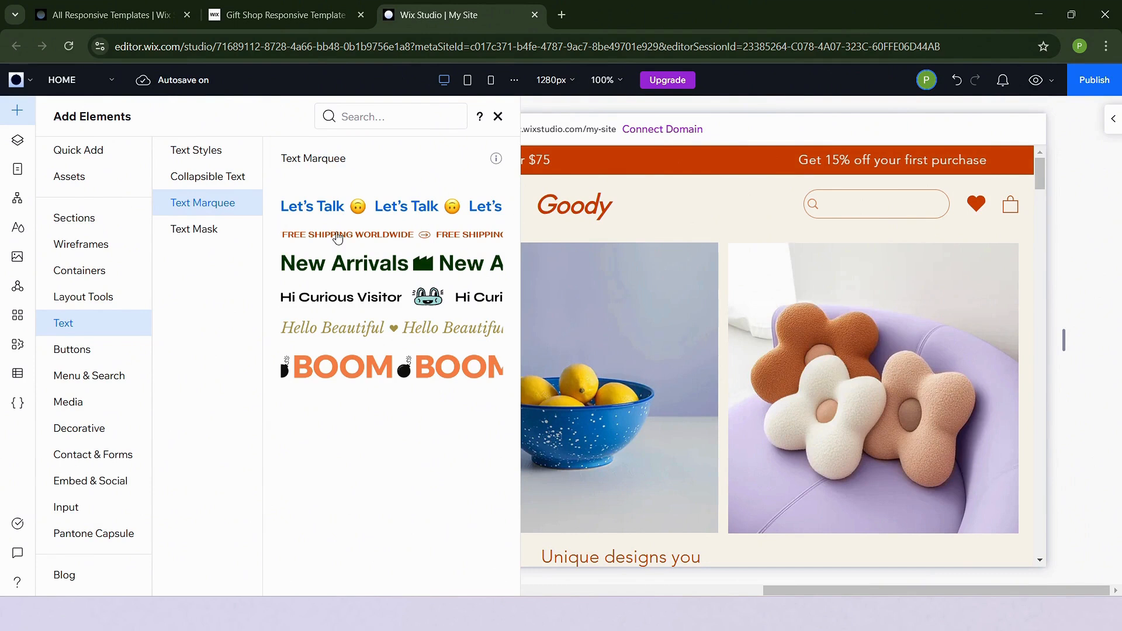
click(630, 163)
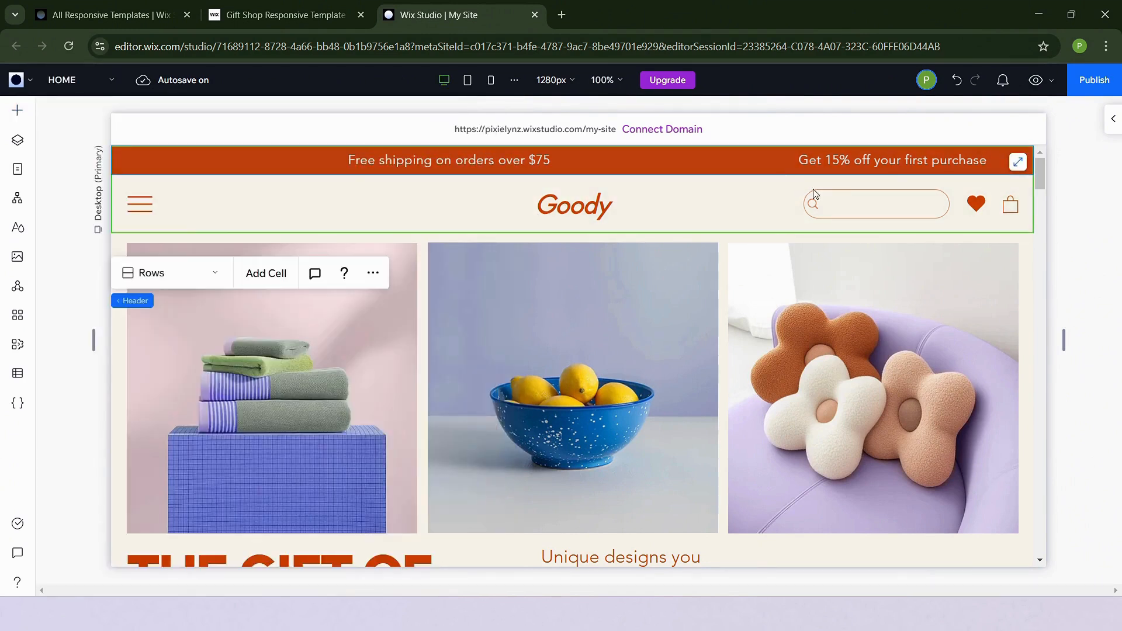
Open the announcement bar marquee's Change Text dialog and expand its Movement settings
click(933, 170)
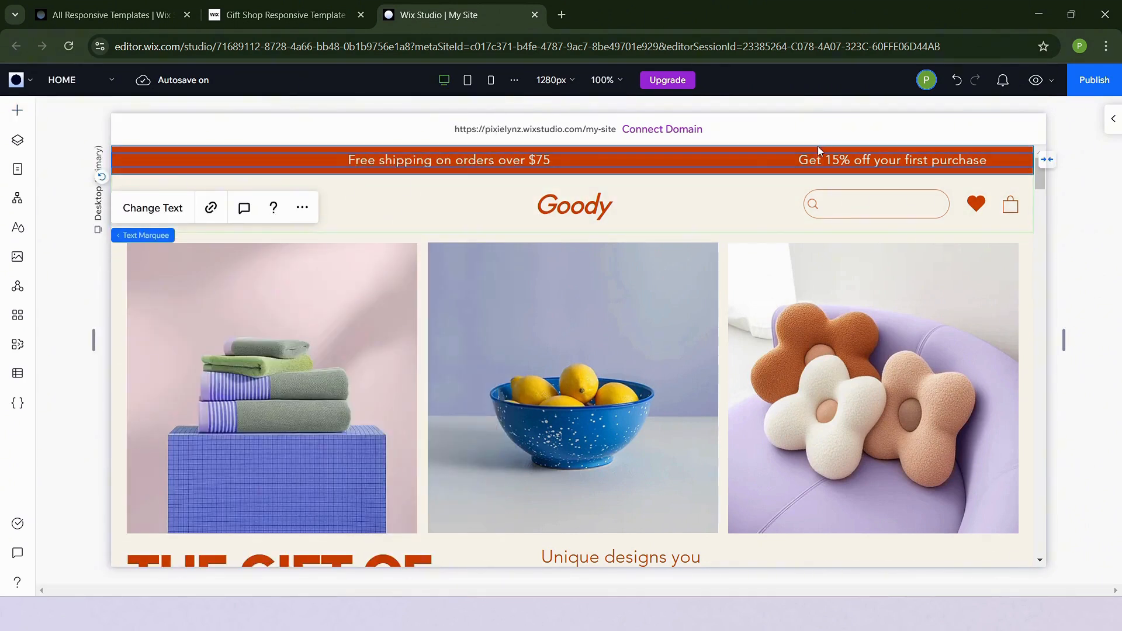
double_click(826, 162)
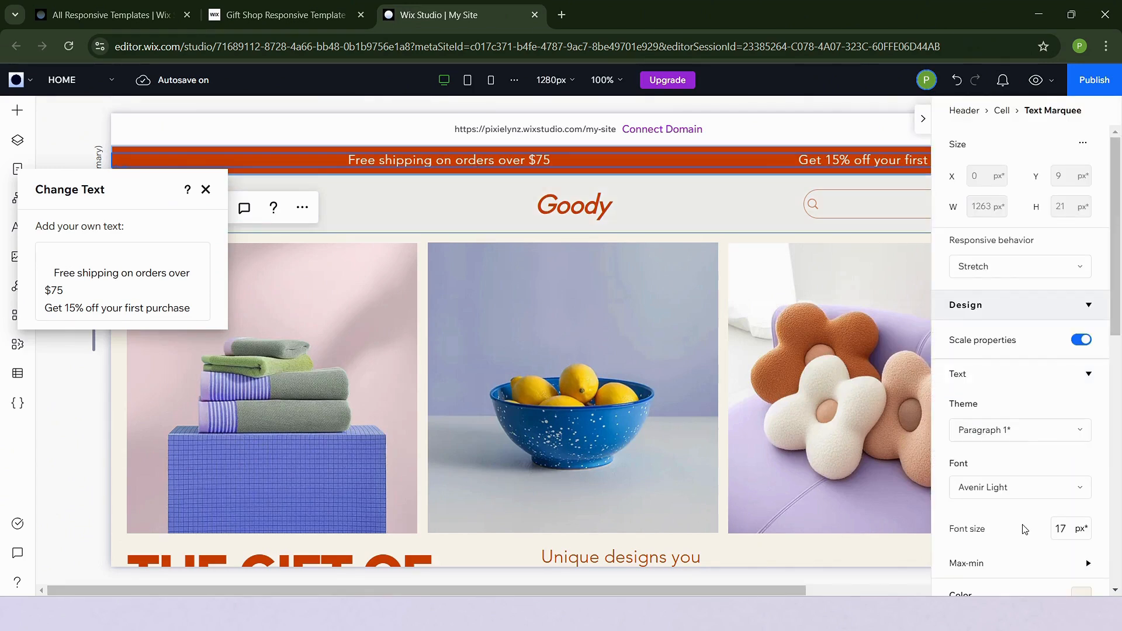
scroll(1024, 529, down, 5)
scroll(1024, 529, down, 2)
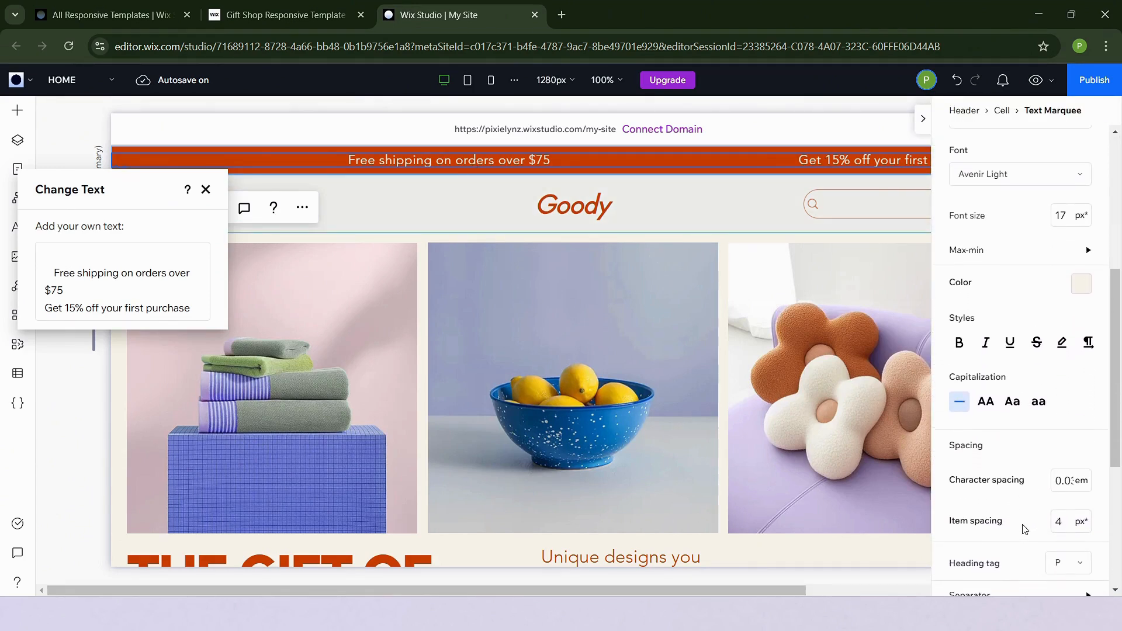
scroll(1025, 529, down, 4)
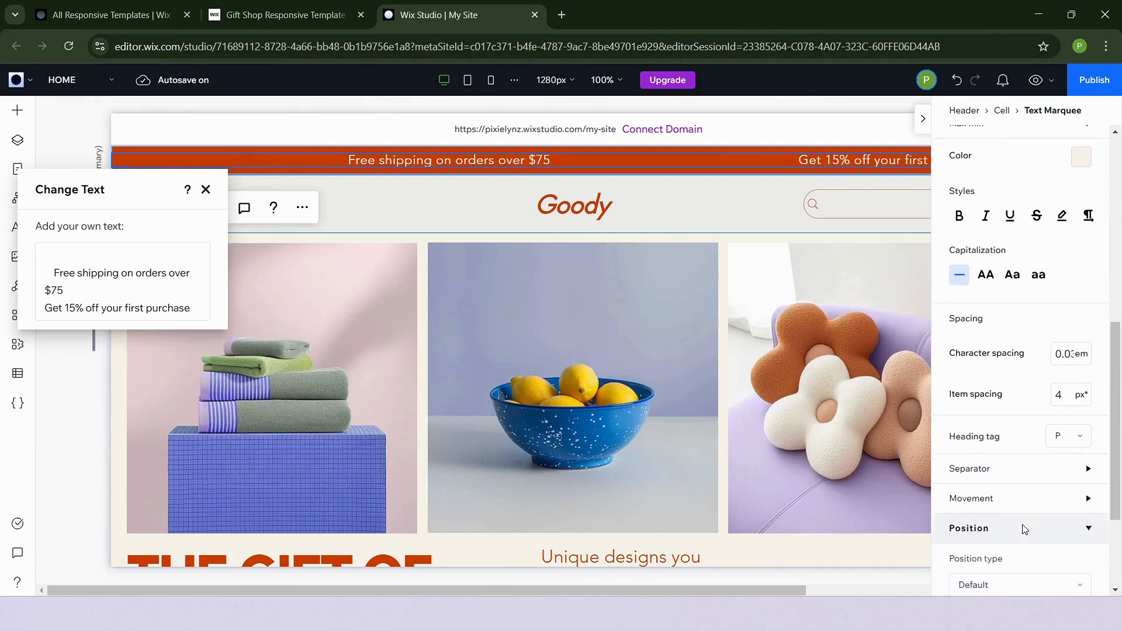
click(1013, 390)
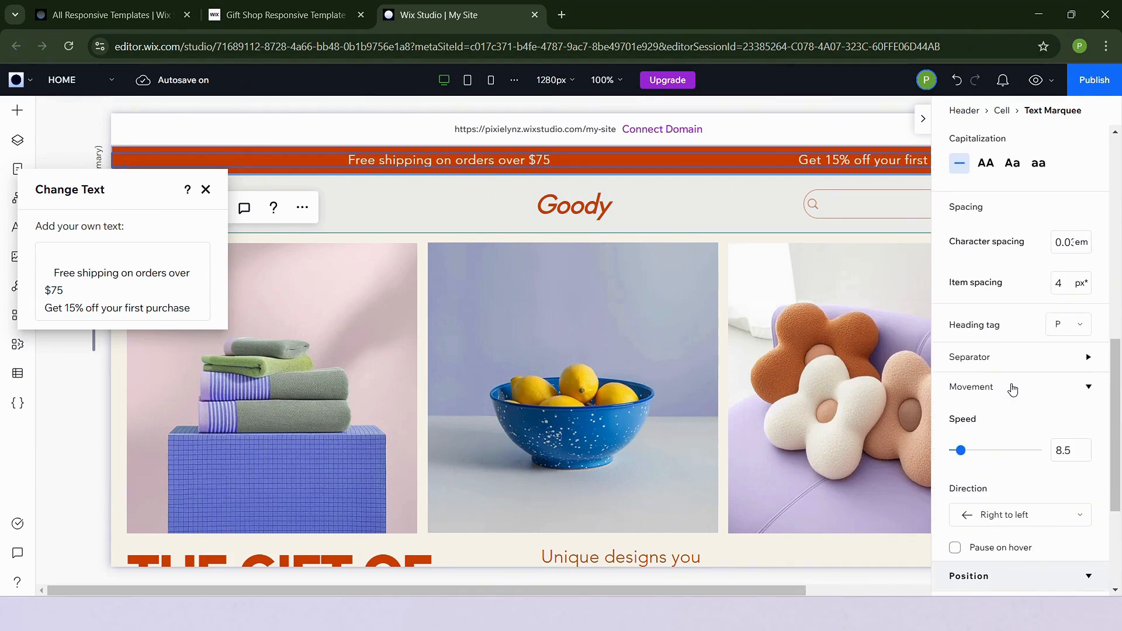
Review the announcement marquee's movement and position settings, then close the inspector and deselect it
scroll(1022, 413, down, 2)
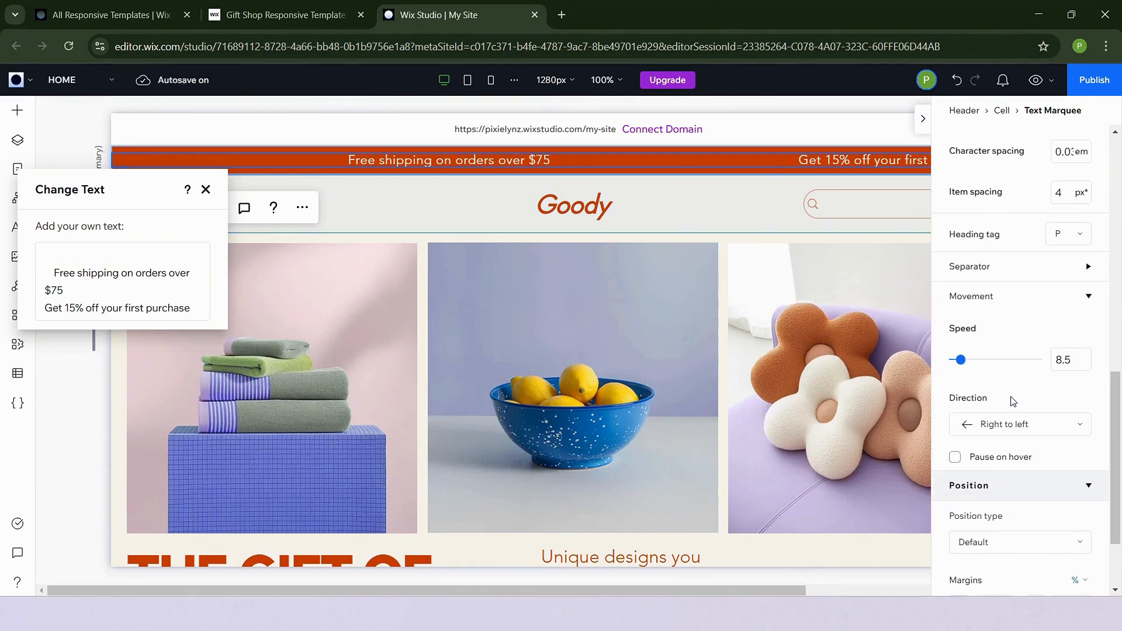
scroll(976, 434, down, 3)
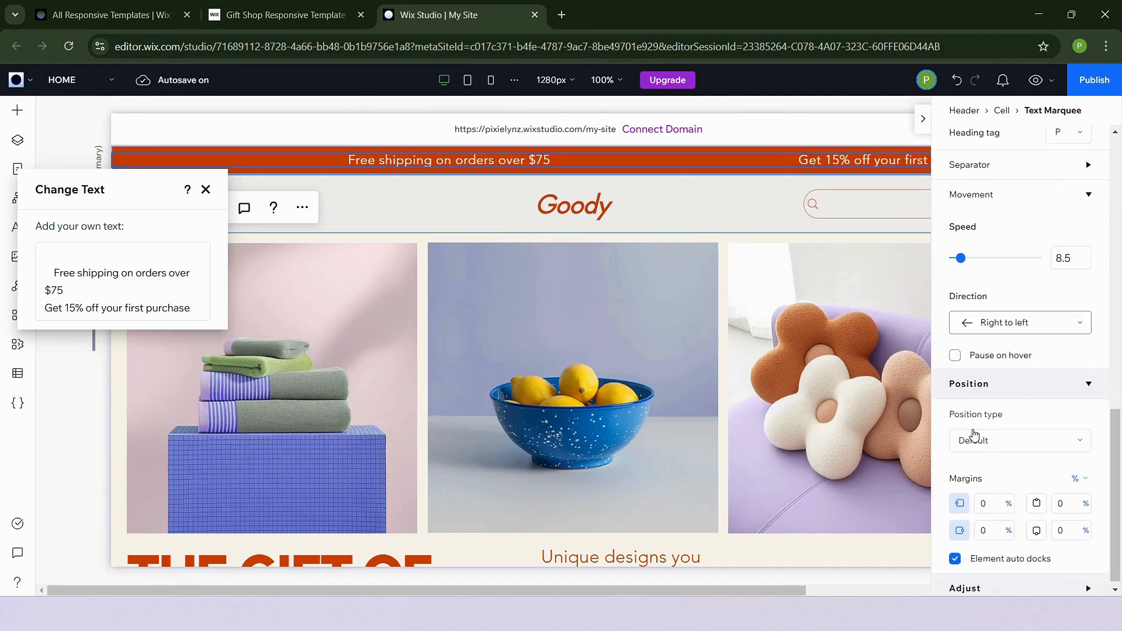
scroll(976, 434, up, 15)
scroll(975, 433, down, 4)
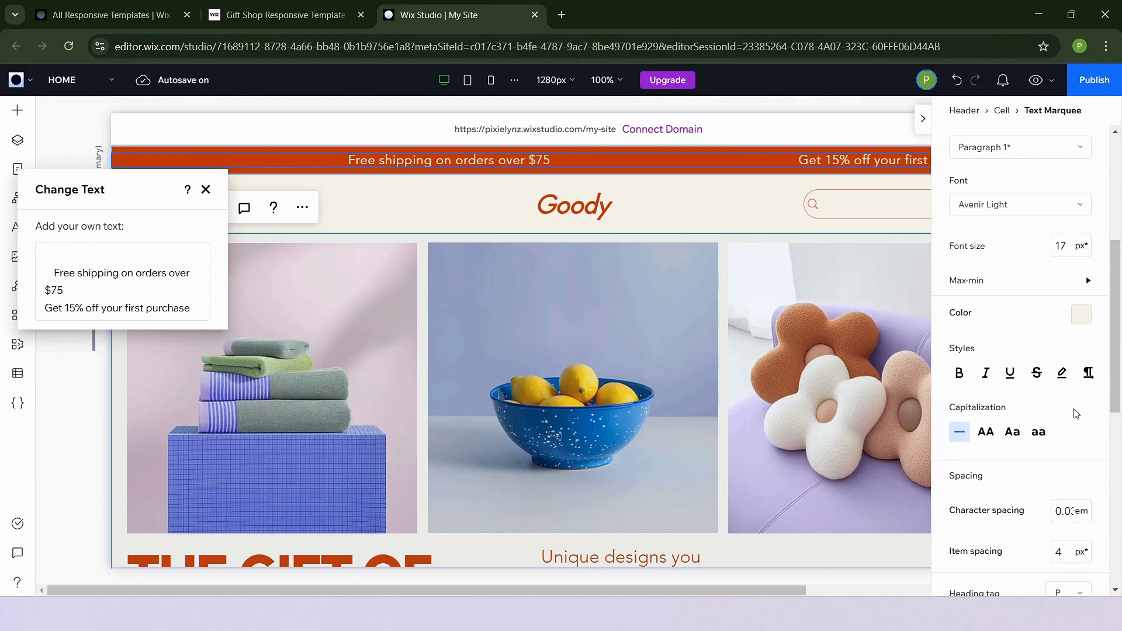
scroll(988, 387, up, 4)
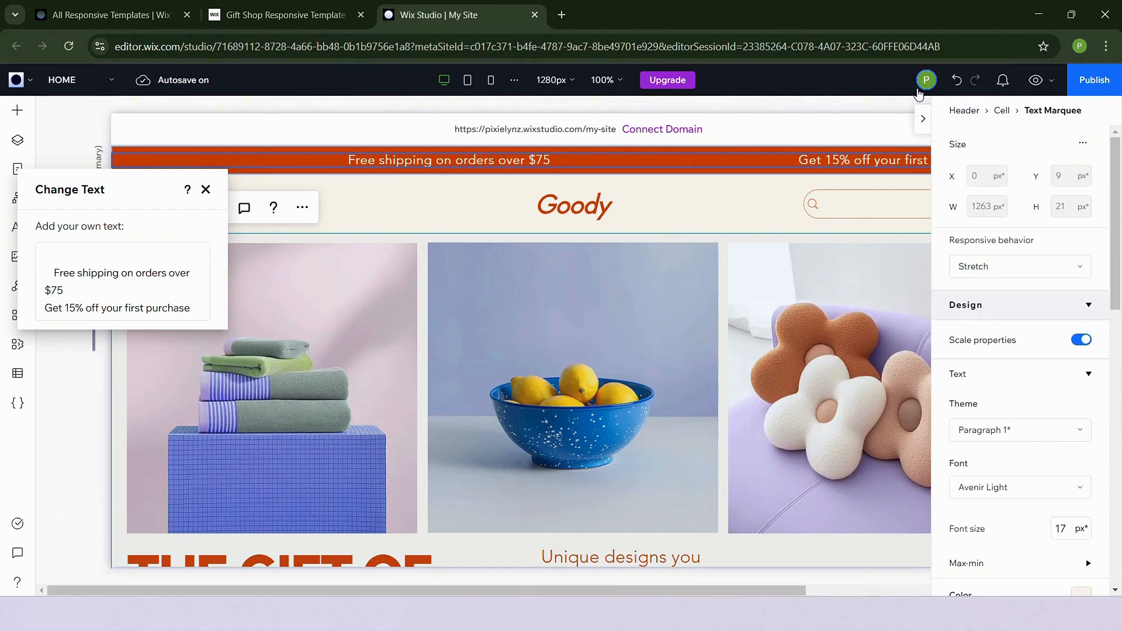
click(924, 120)
click(346, 304)
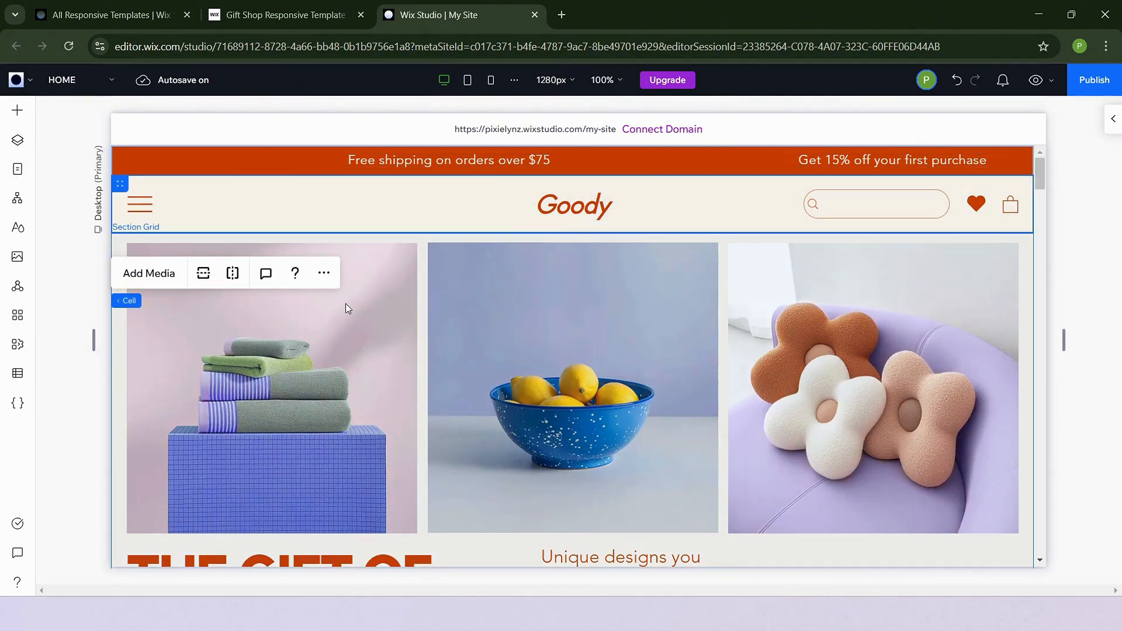
Scroll through the home page sections and back to the top
scroll(345, 304, down, 6)
scroll(346, 304, down, 10)
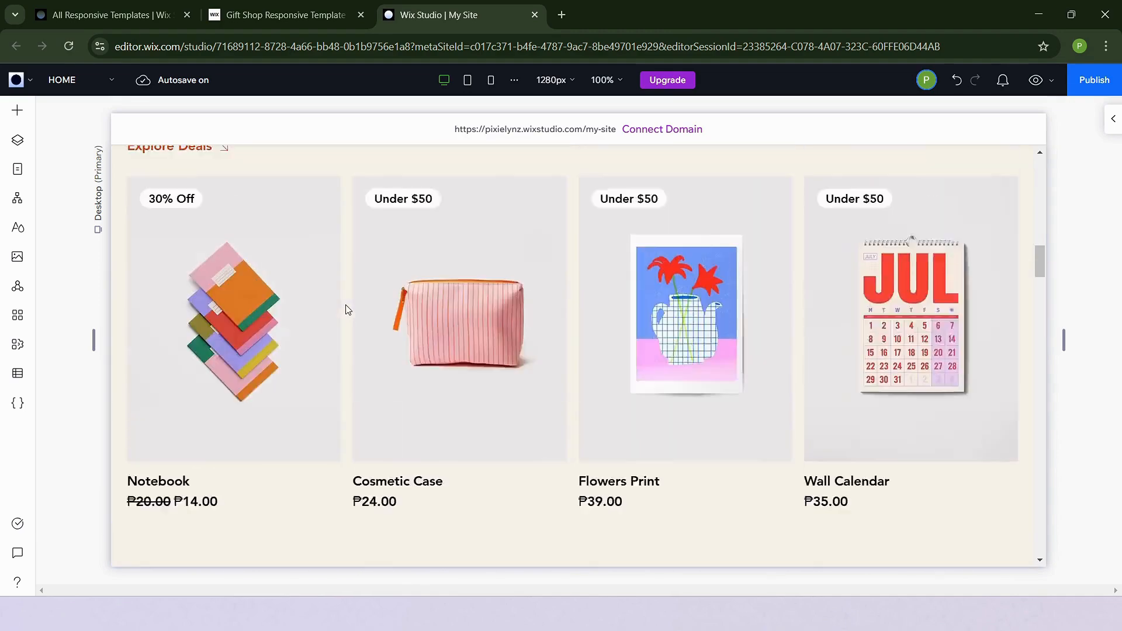
scroll(347, 309, down, 10)
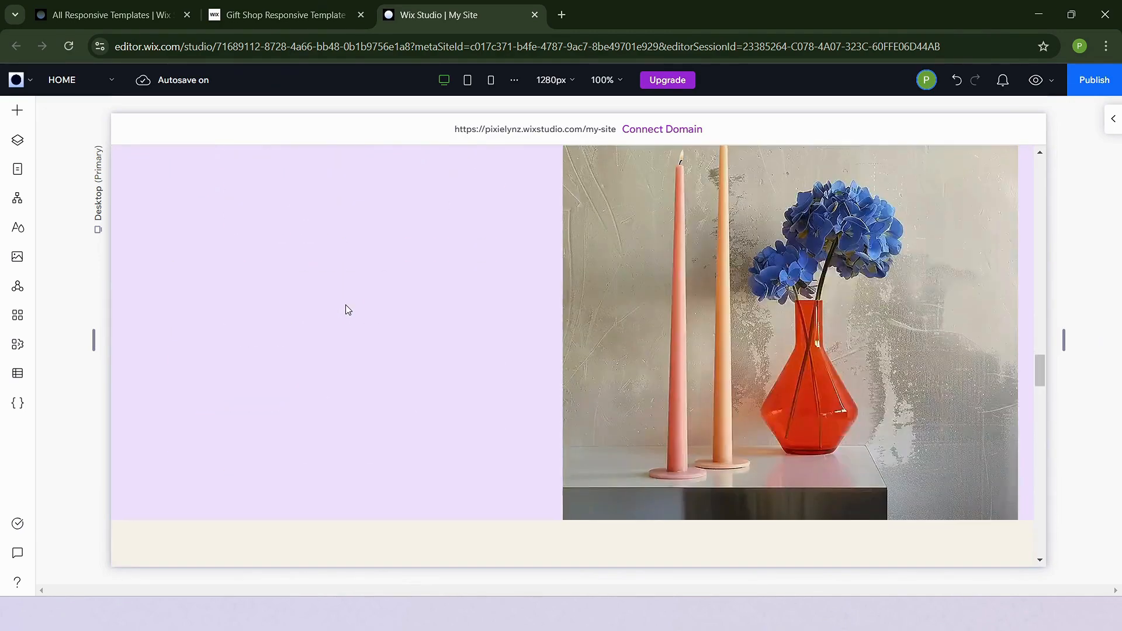
scroll(347, 309, up, 20)
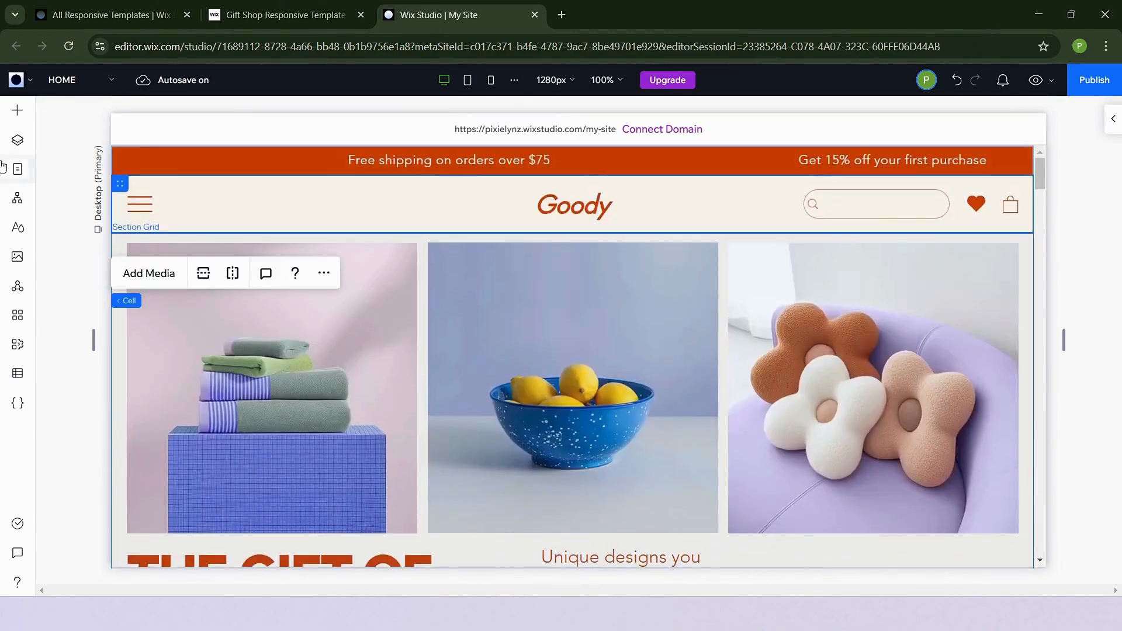
Browse the Text, Decorative, Media and Containers categories of the add elements panel, then close it
click(18, 111)
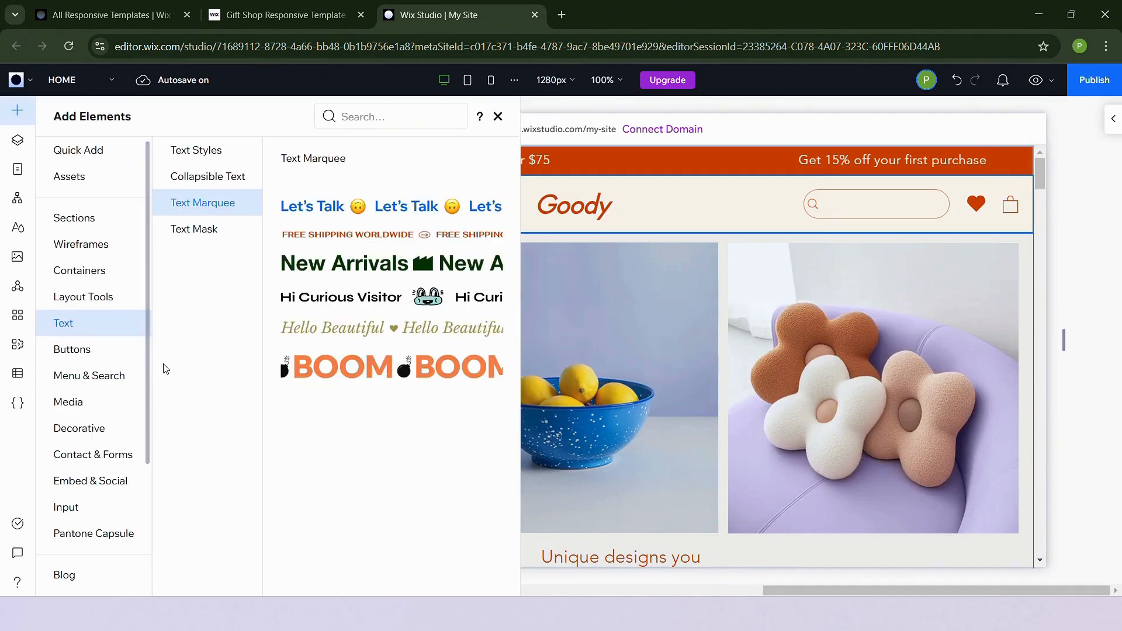
click(113, 438)
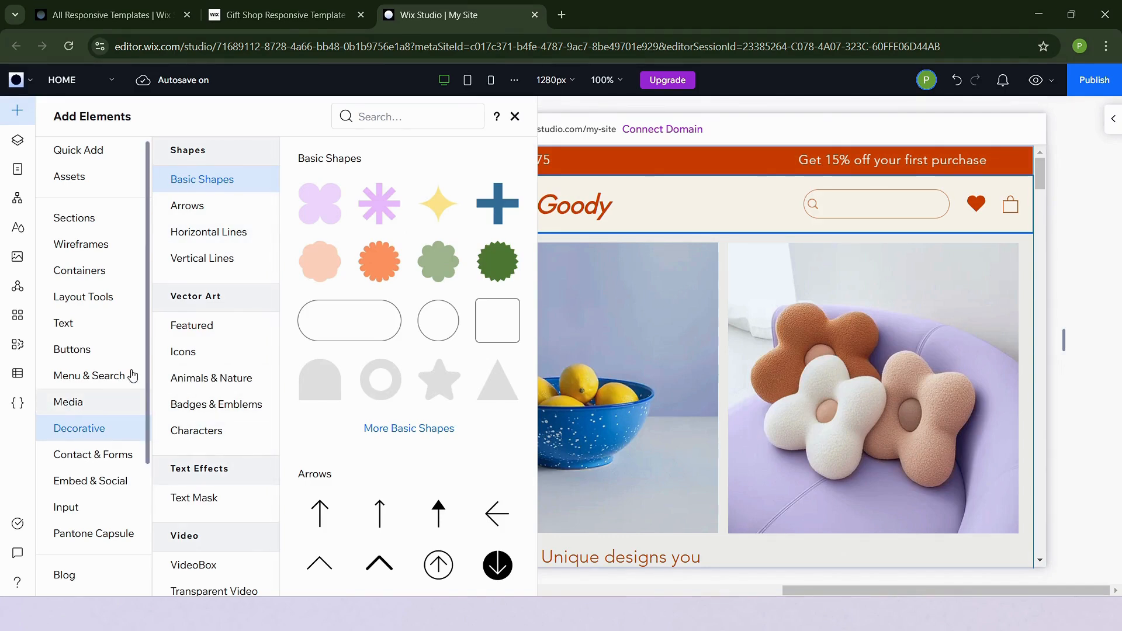
click(94, 402)
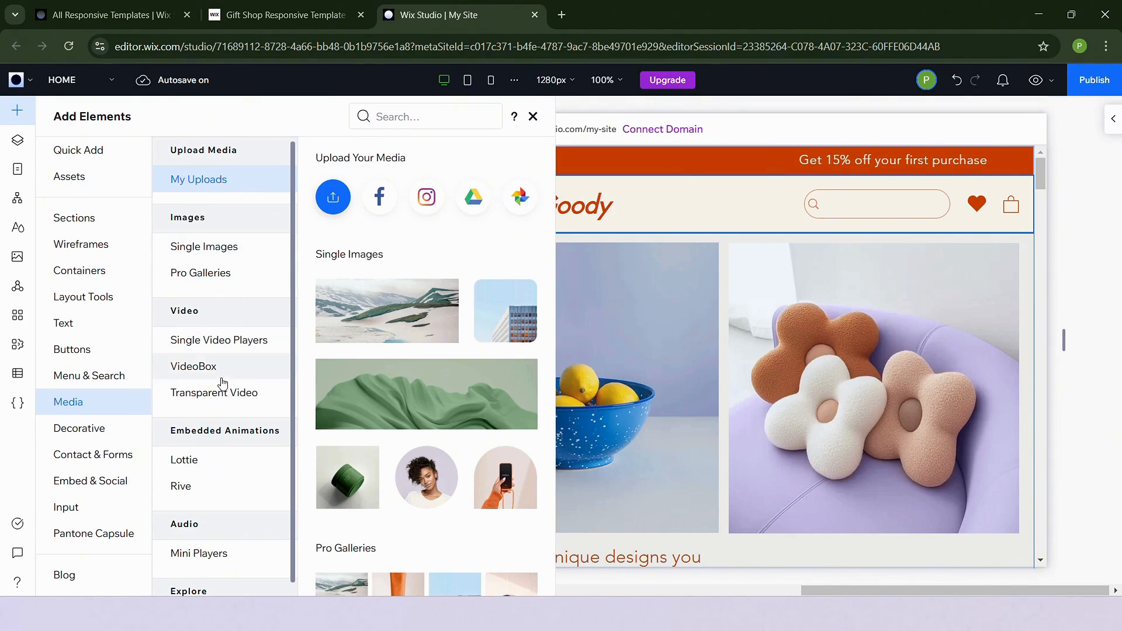
click(227, 403)
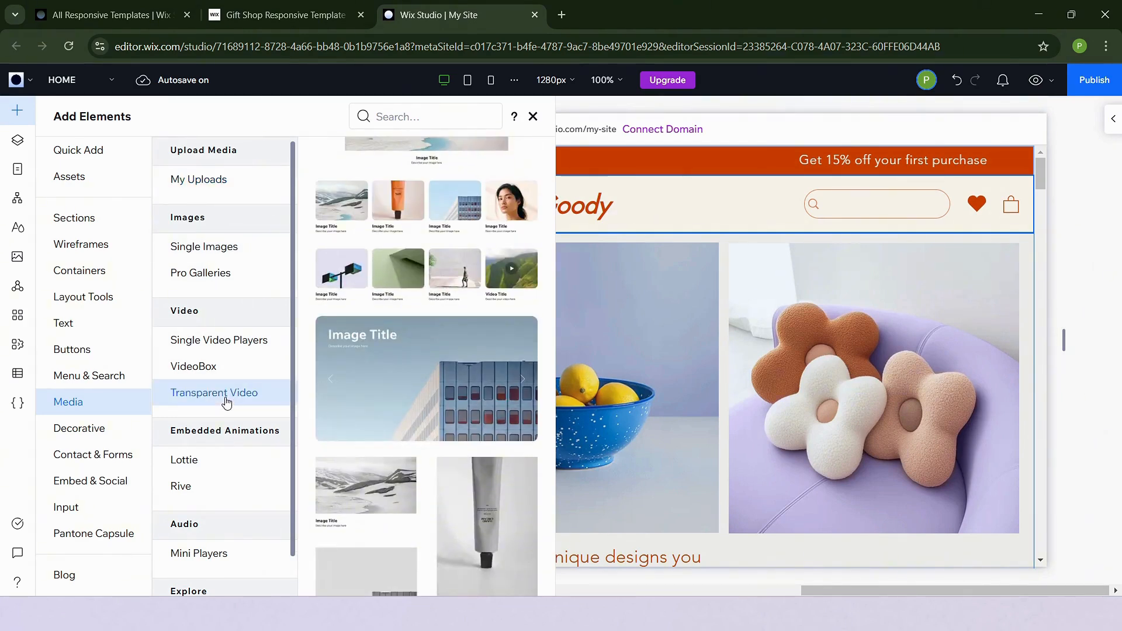
scroll(100, 368, down, 1)
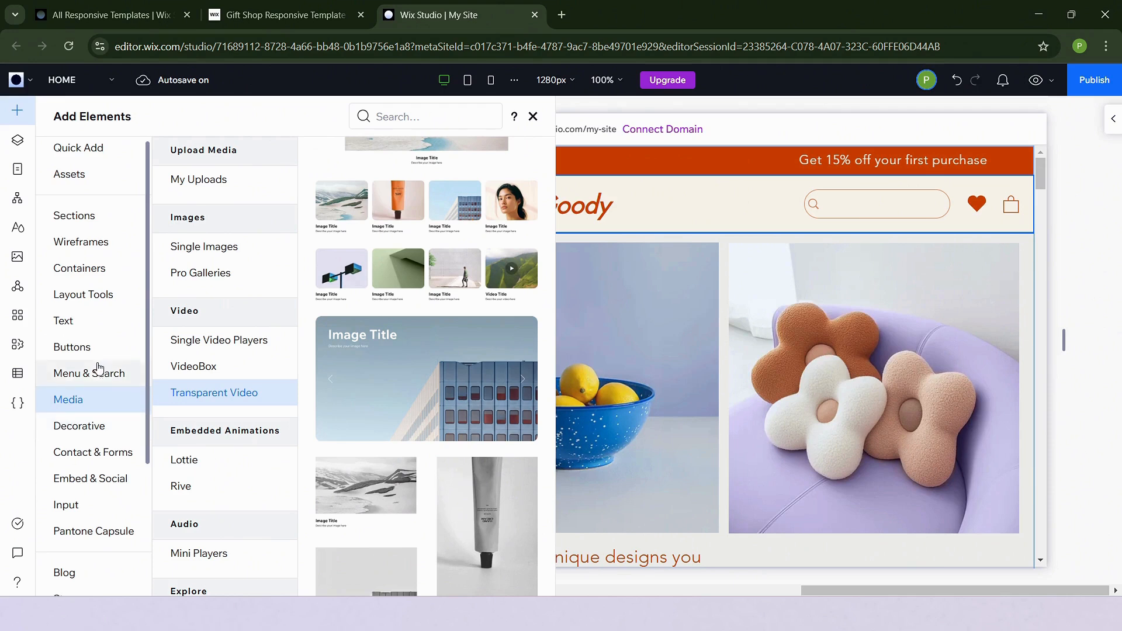
scroll(97, 368, down, 3)
scroll(93, 370, up, 3)
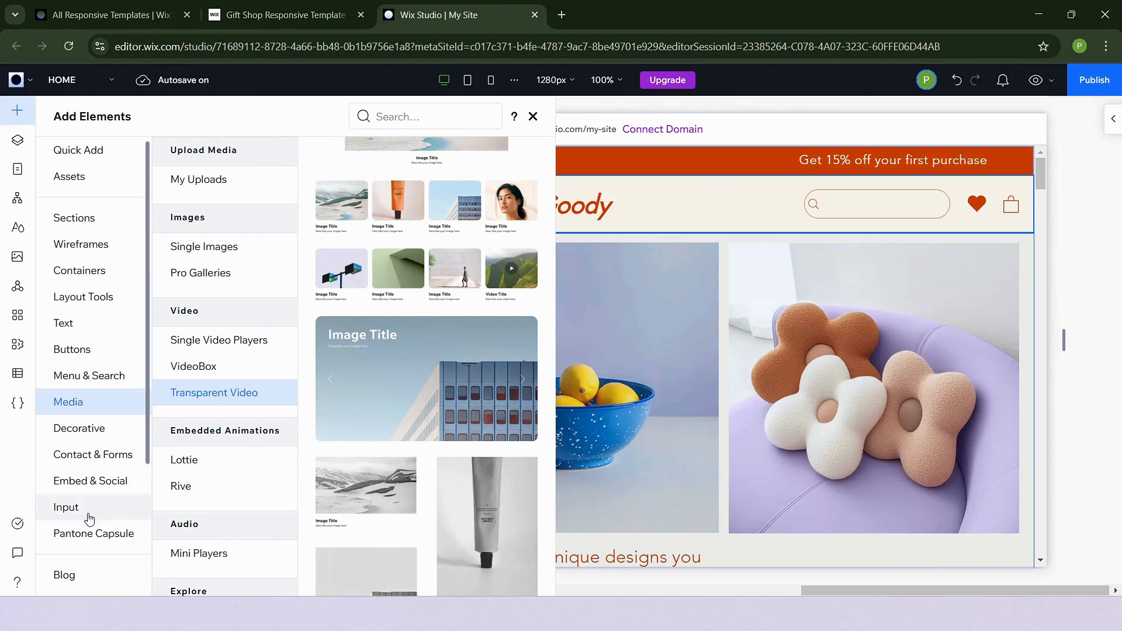
click(110, 272)
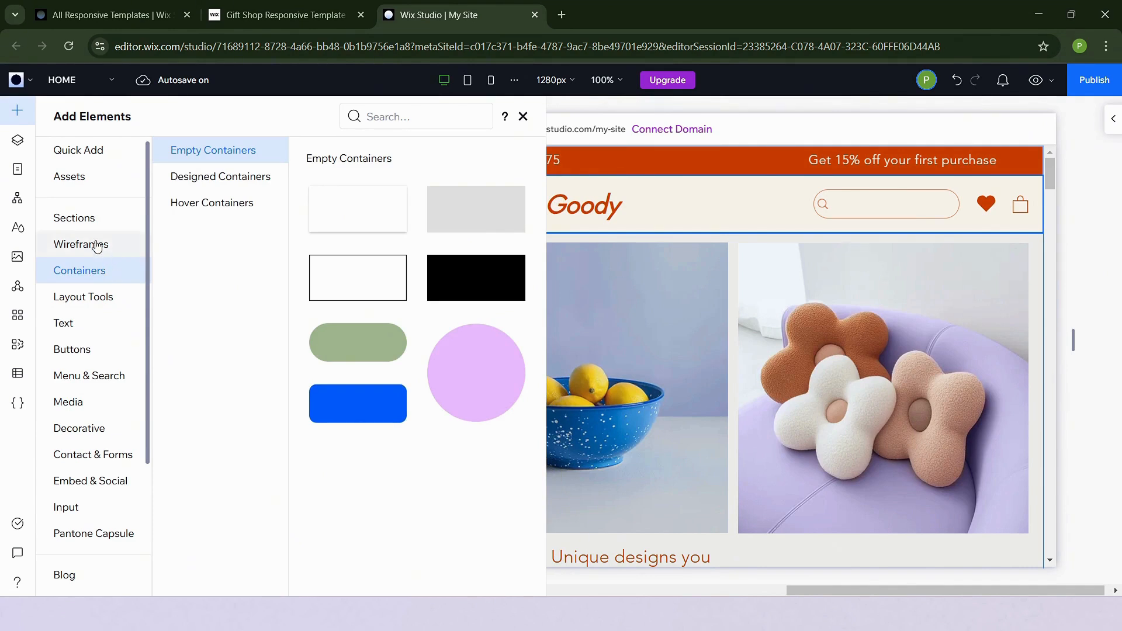
click(79, 217)
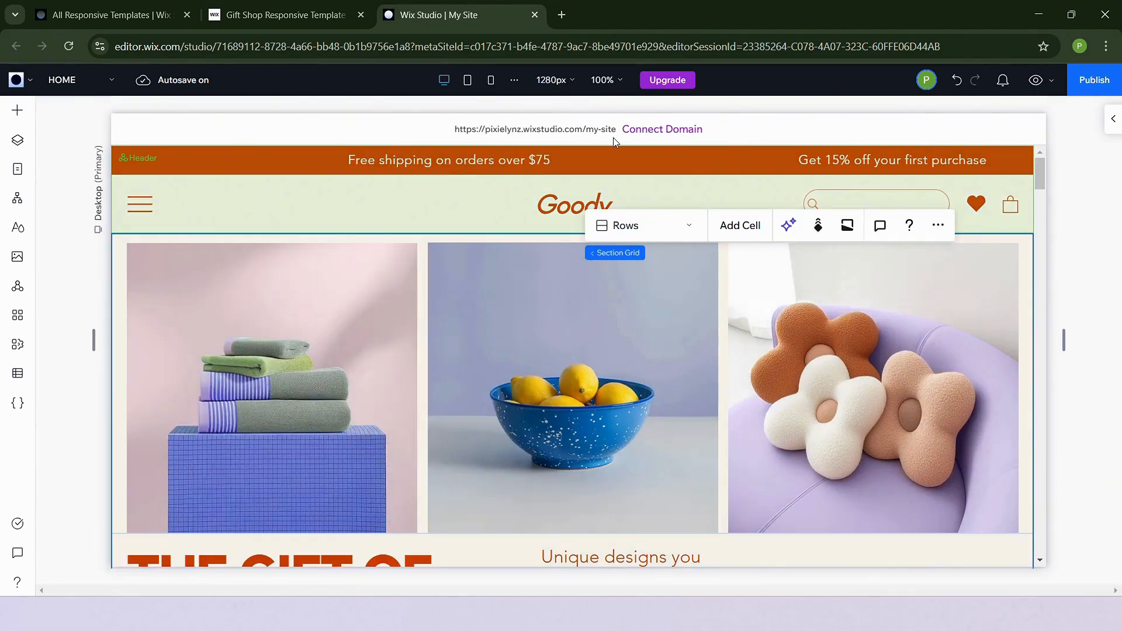
click(54, 320)
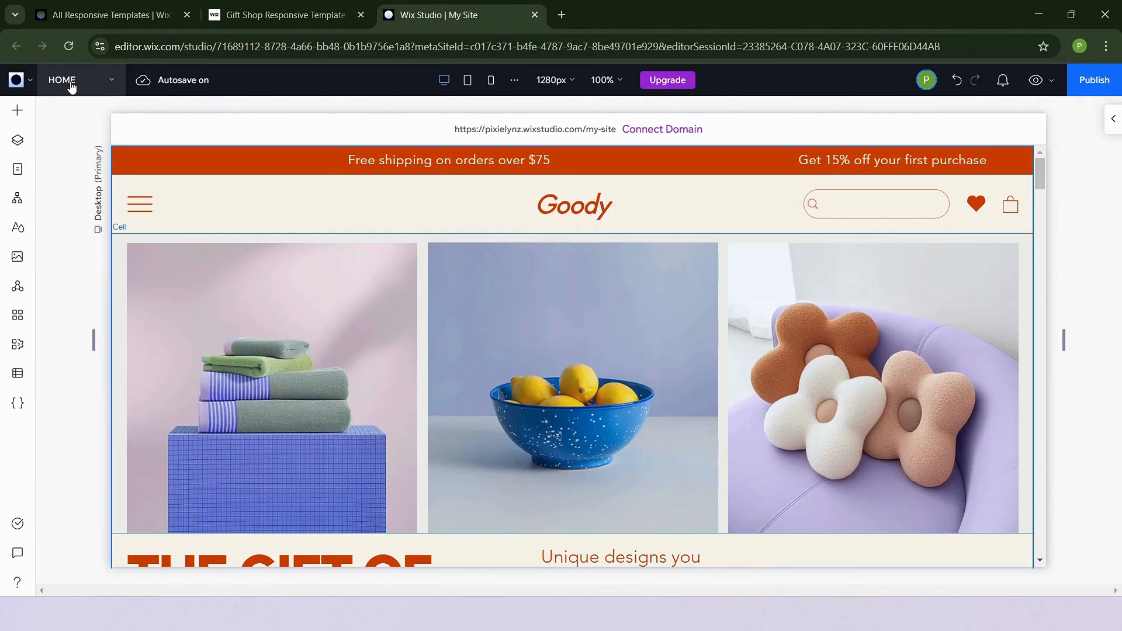
Open the Site Pages panel and view the Accessibility Statement and Terms & Conditions pages
click(18, 171)
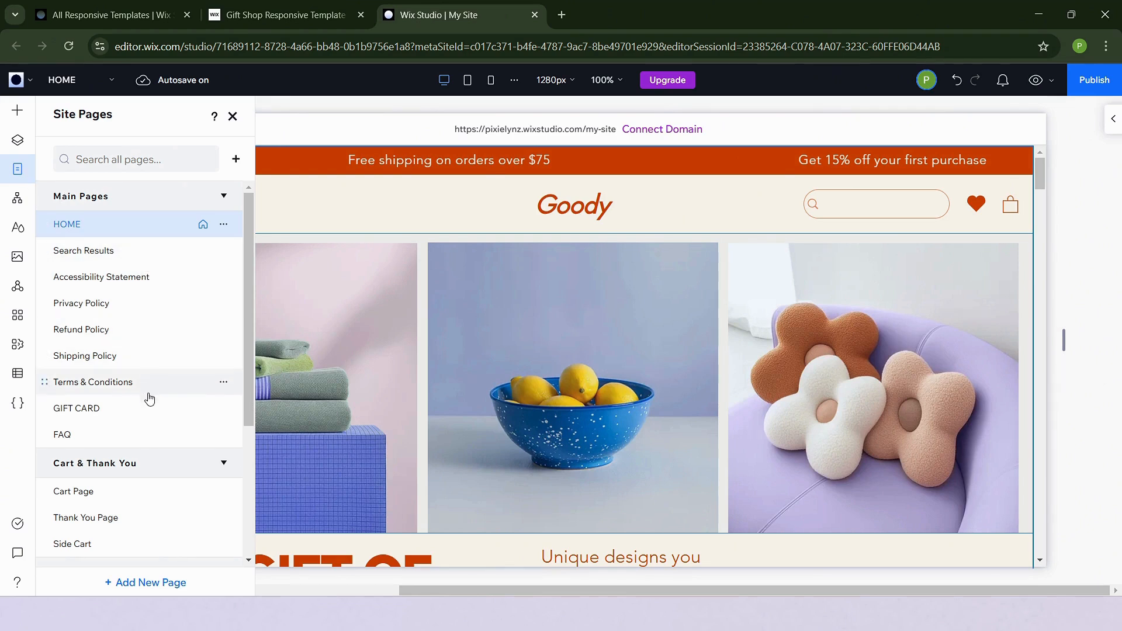
scroll(147, 470, down, 4)
scroll(149, 471, up, 4)
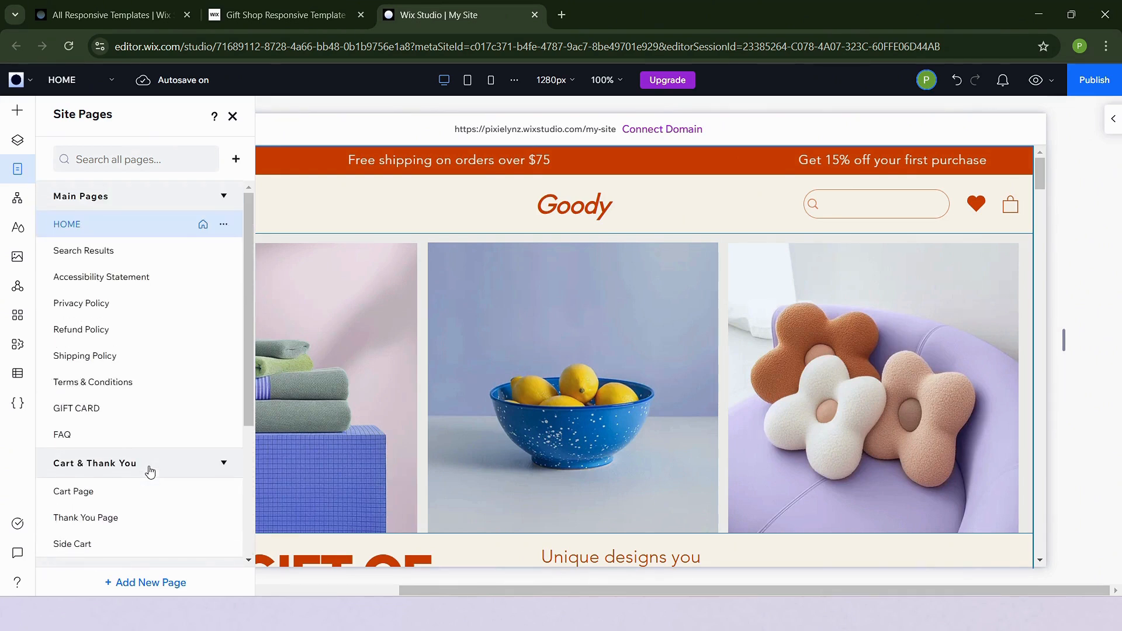
click(112, 255)
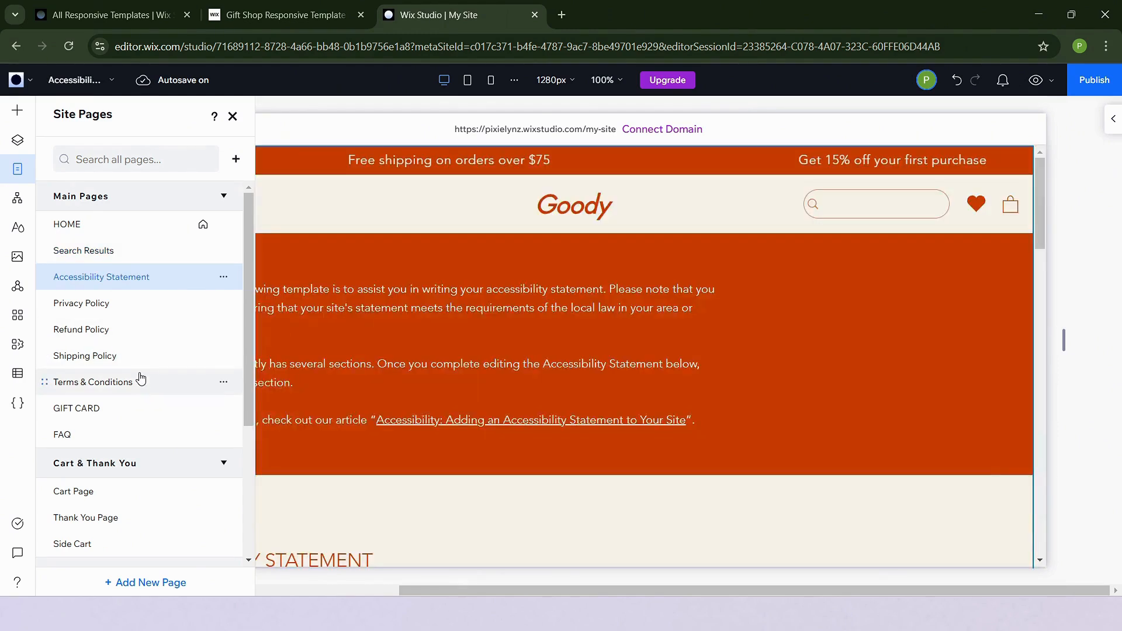
scroll(138, 377, down, 1)
scroll(156, 335, up, 1)
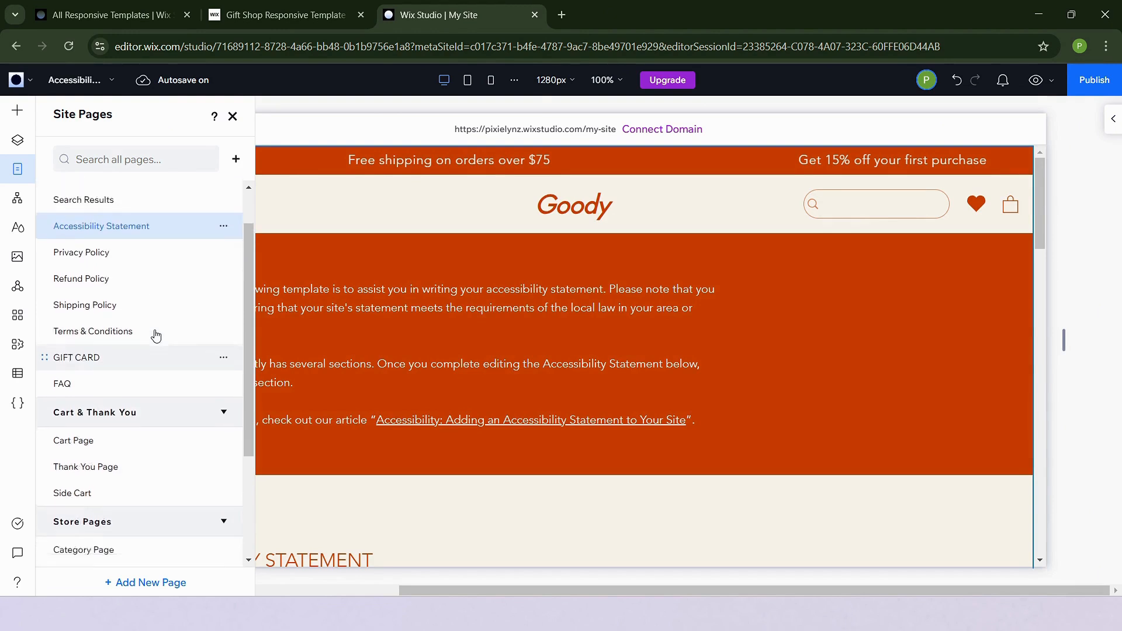
scroll(155, 335, down, 2)
scroll(156, 335, up, 3)
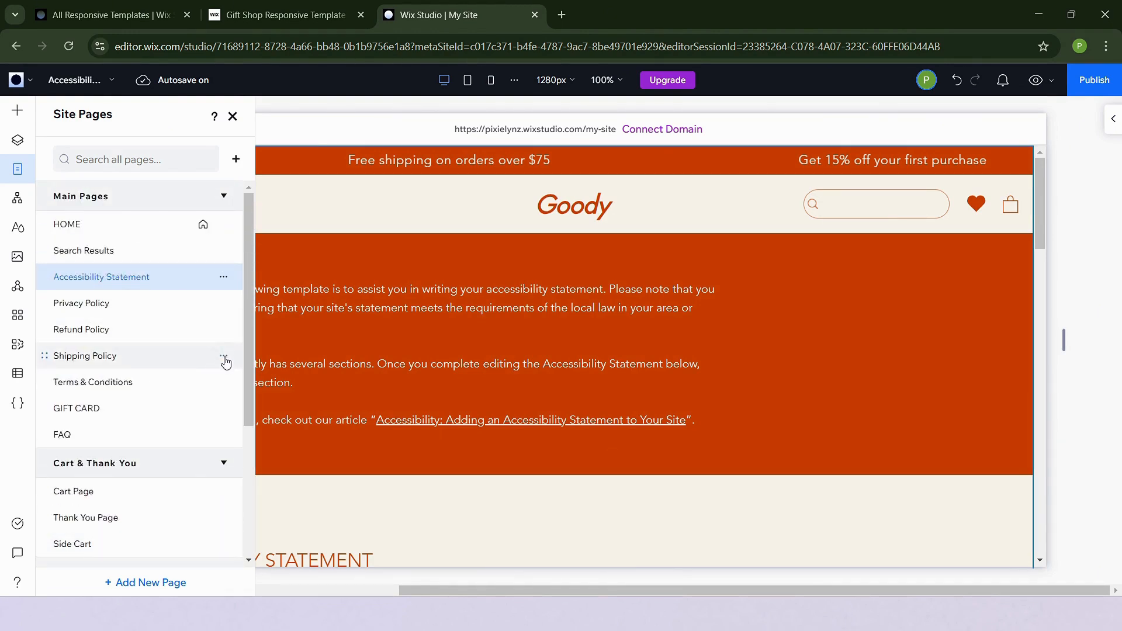
click(223, 357)
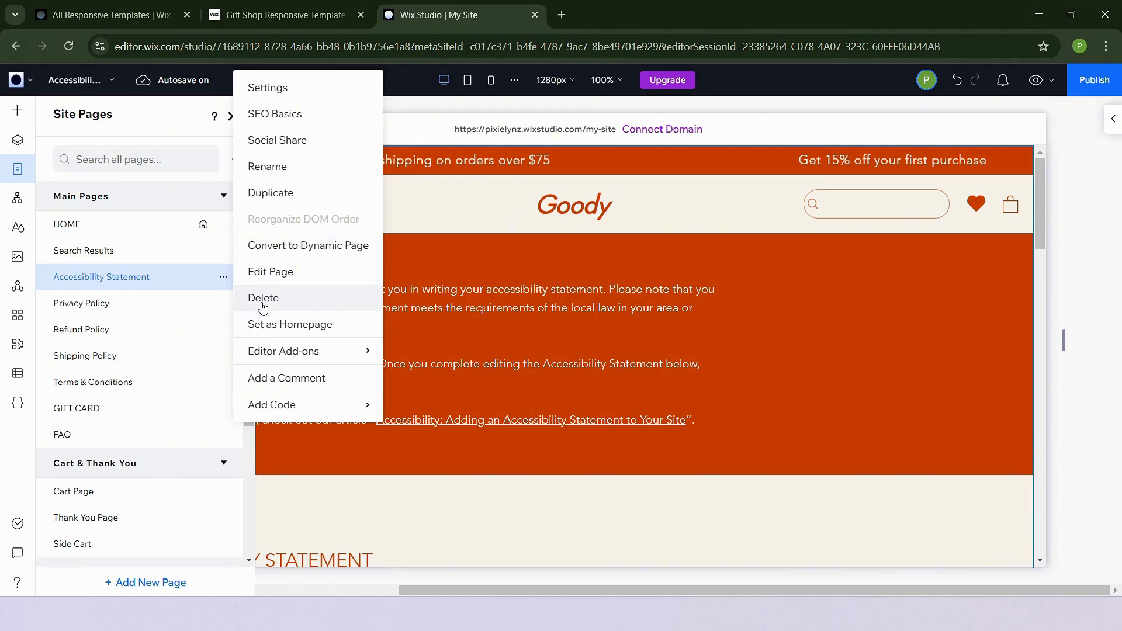
click(112, 360)
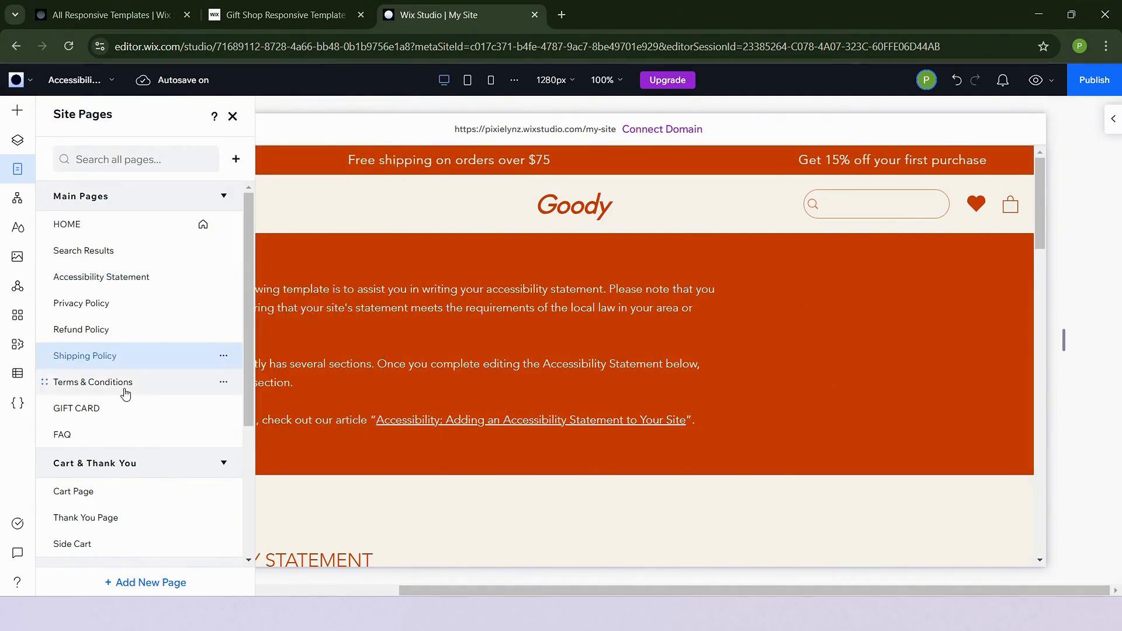
scroll(124, 393, down, 3)
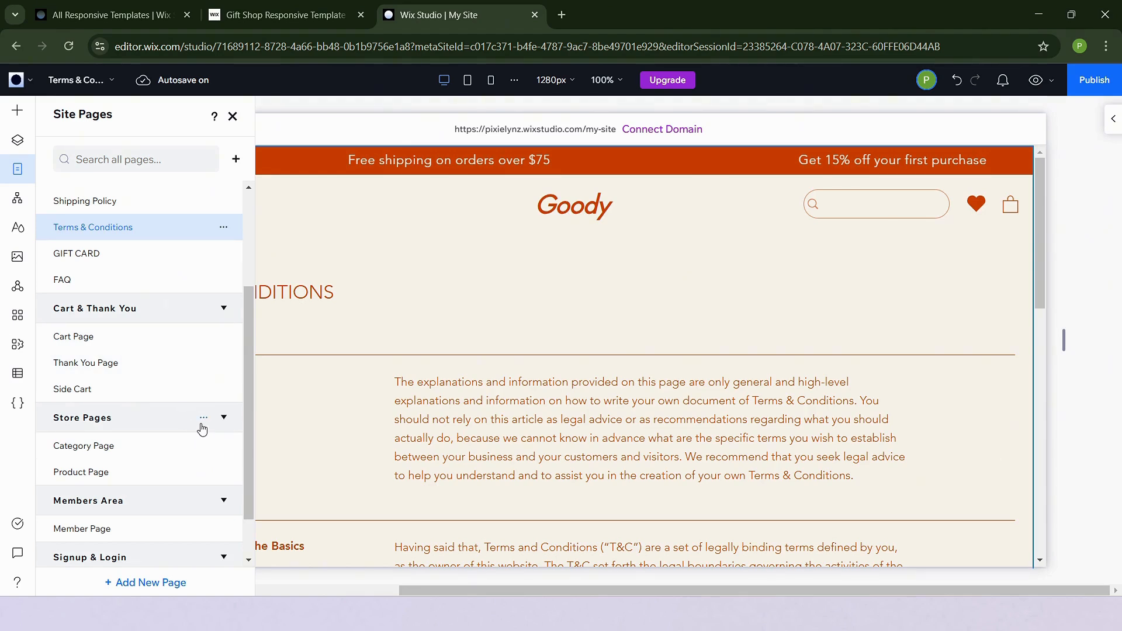
Examine the Members Area page group and its page options menus
scroll(158, 429, down, 1)
click(159, 454)
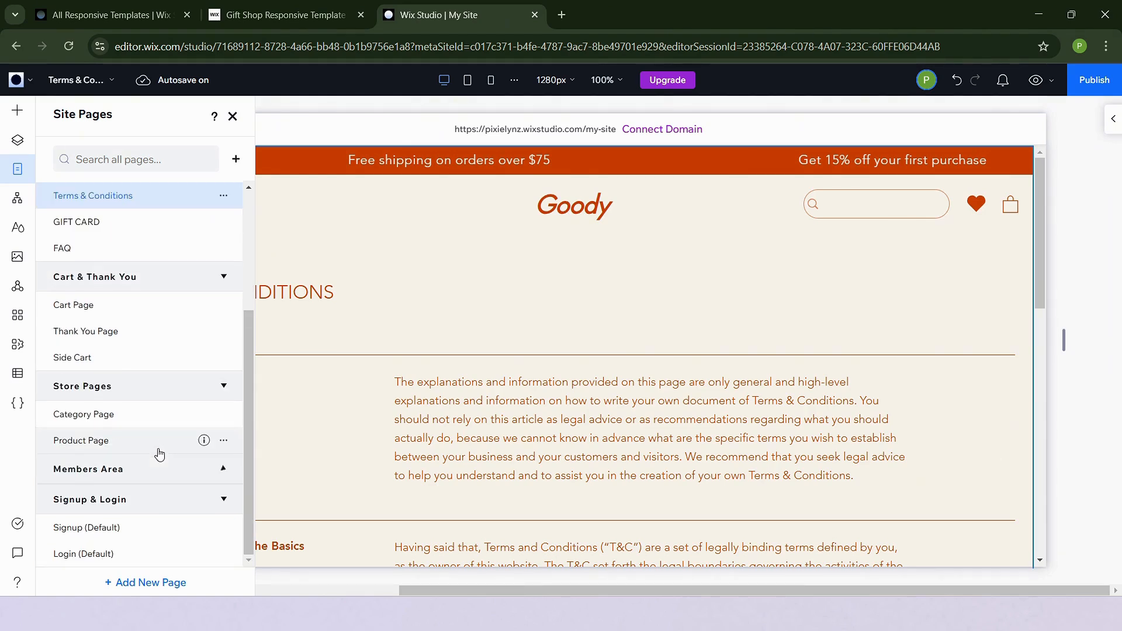
click(174, 470)
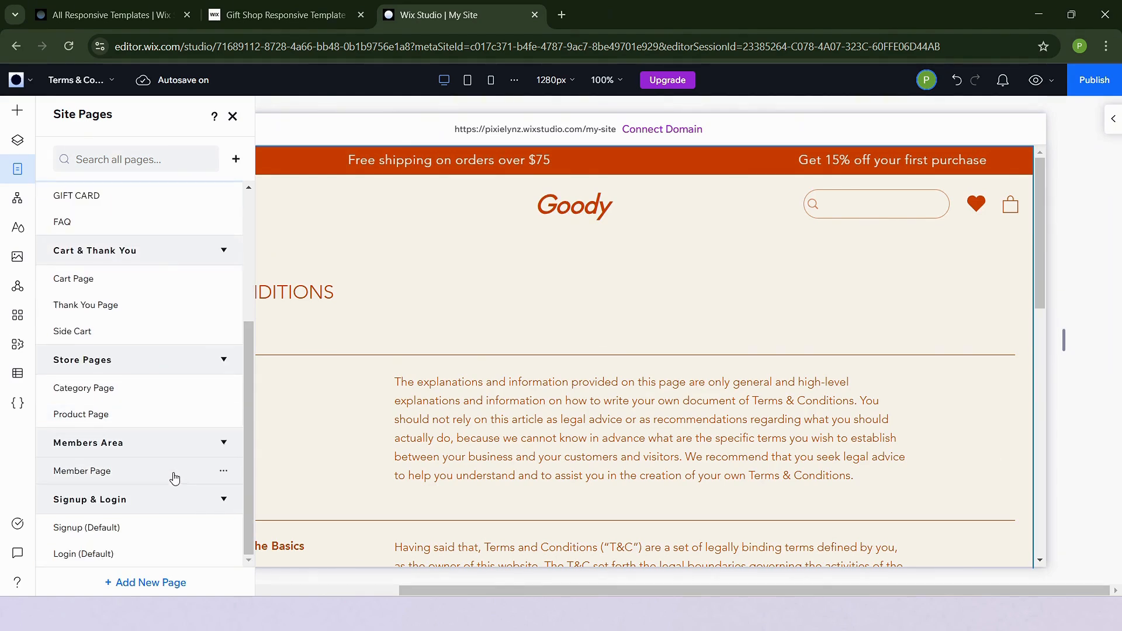
click(224, 472)
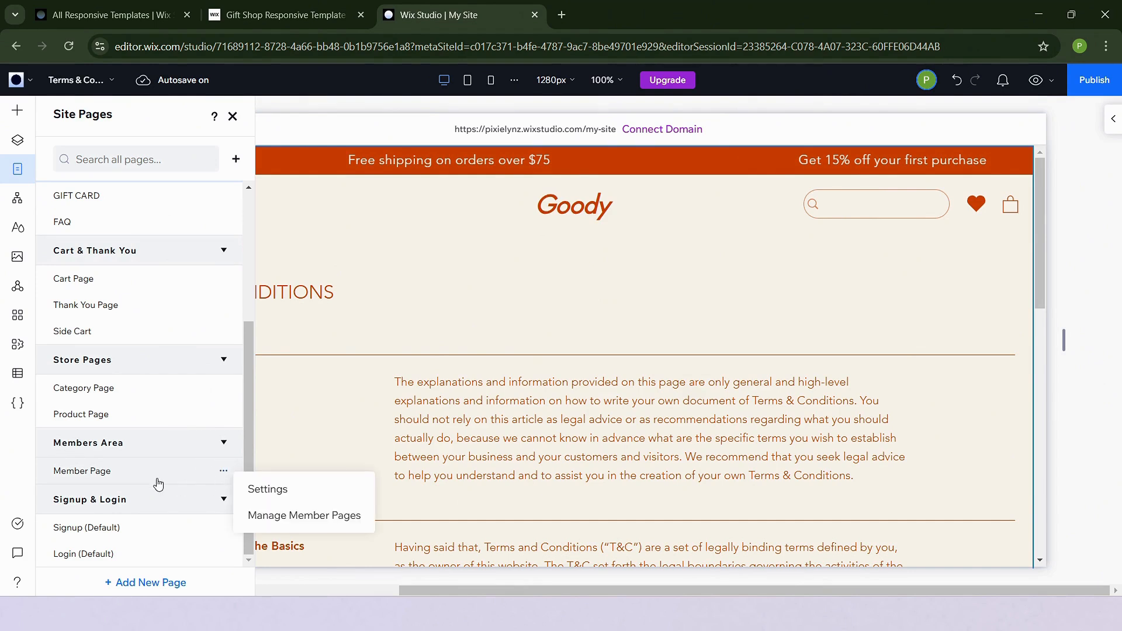
click(165, 437)
click(168, 442)
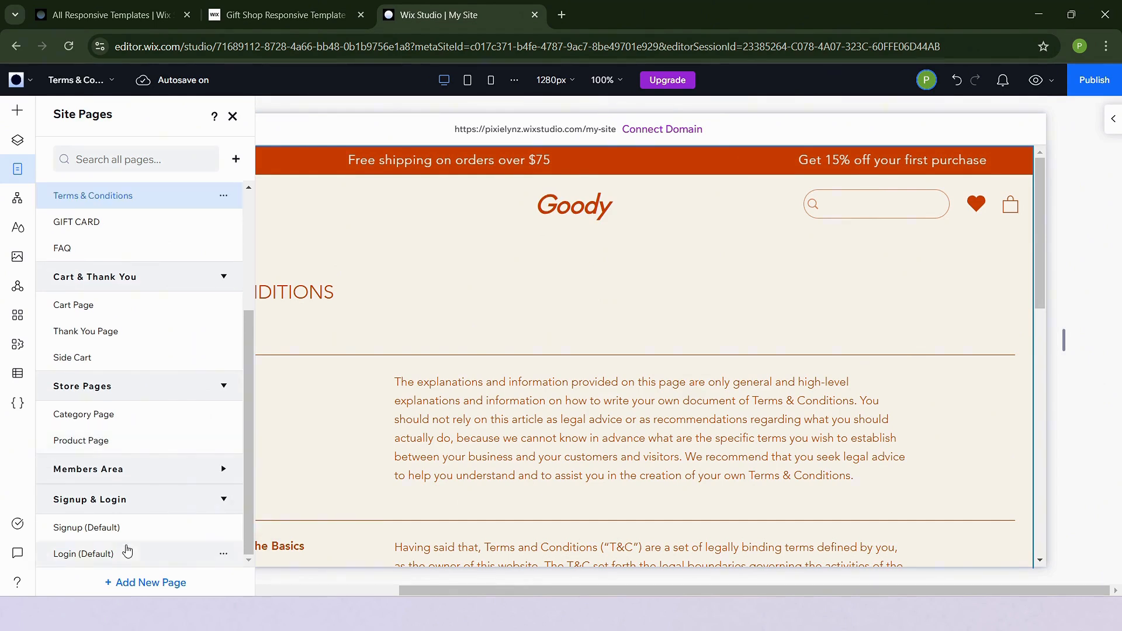
click(94, 478)
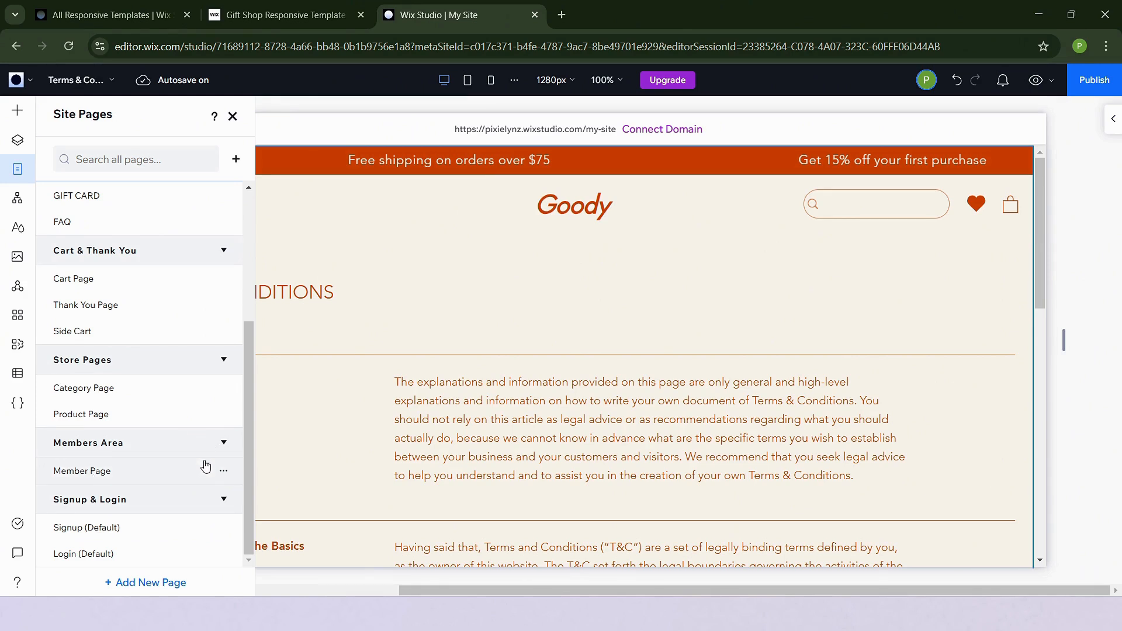
click(225, 472)
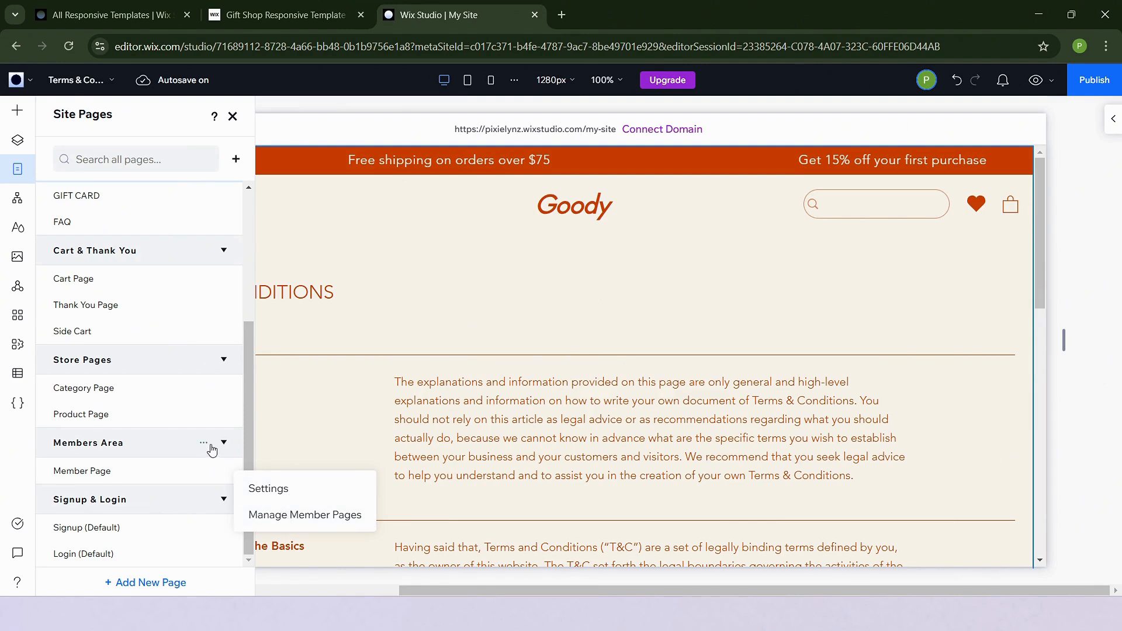
click(205, 448)
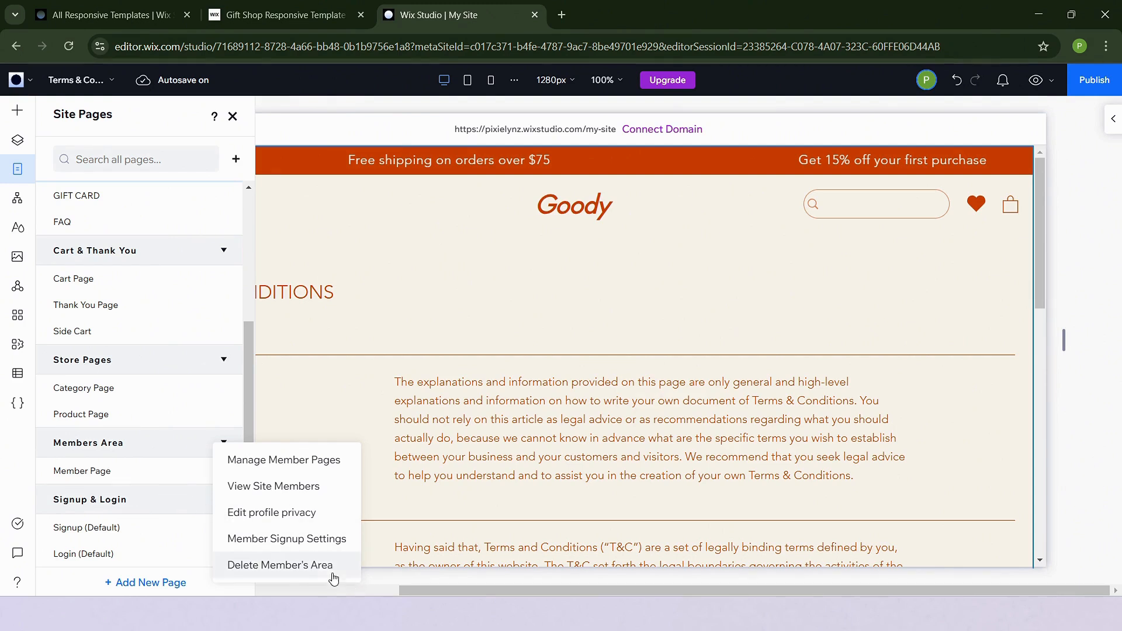
Open the store's Product Page and scroll through its product layout
click(120, 439)
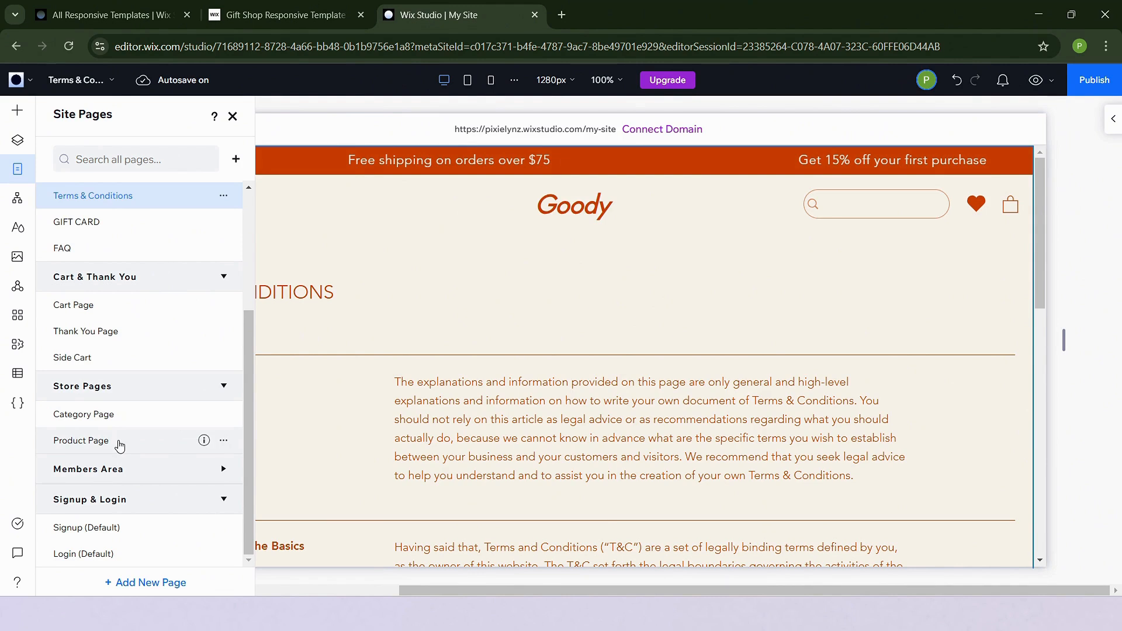
click(120, 445)
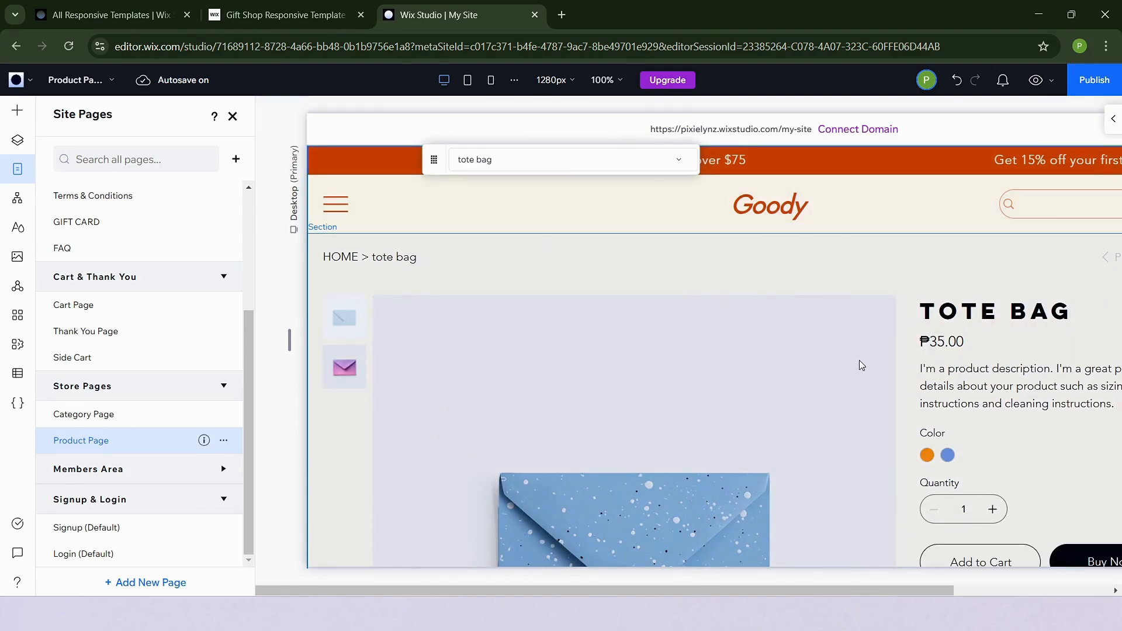
scroll(558, 293, down, 4)
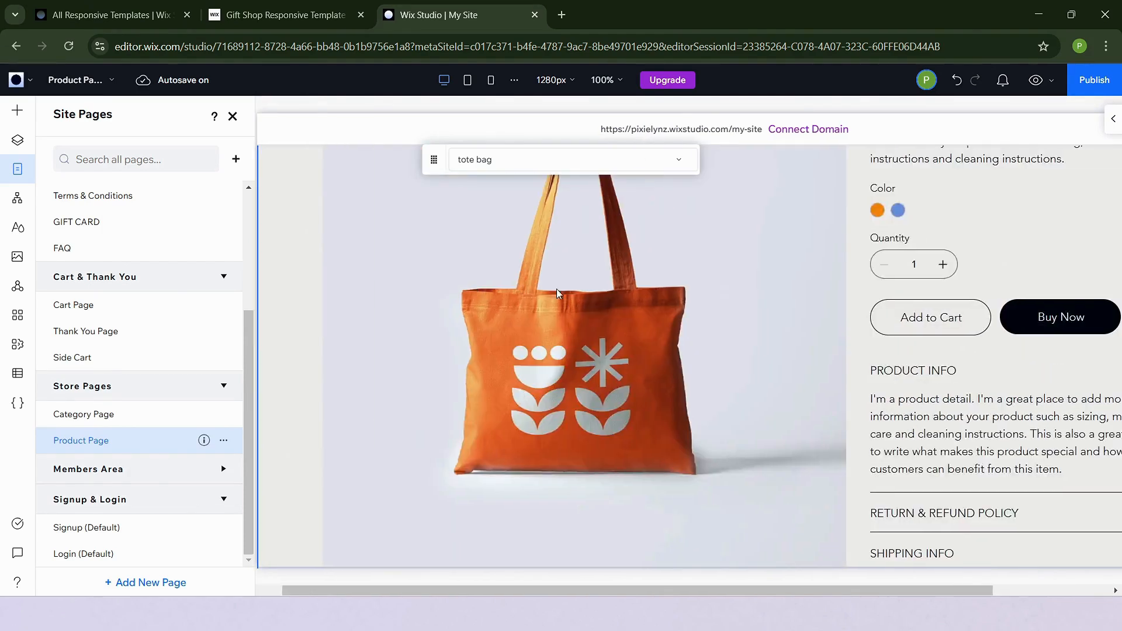
Select the store's product page widget and open its product management dashboard
click(556, 321)
scroll(795, 170, up, 4)
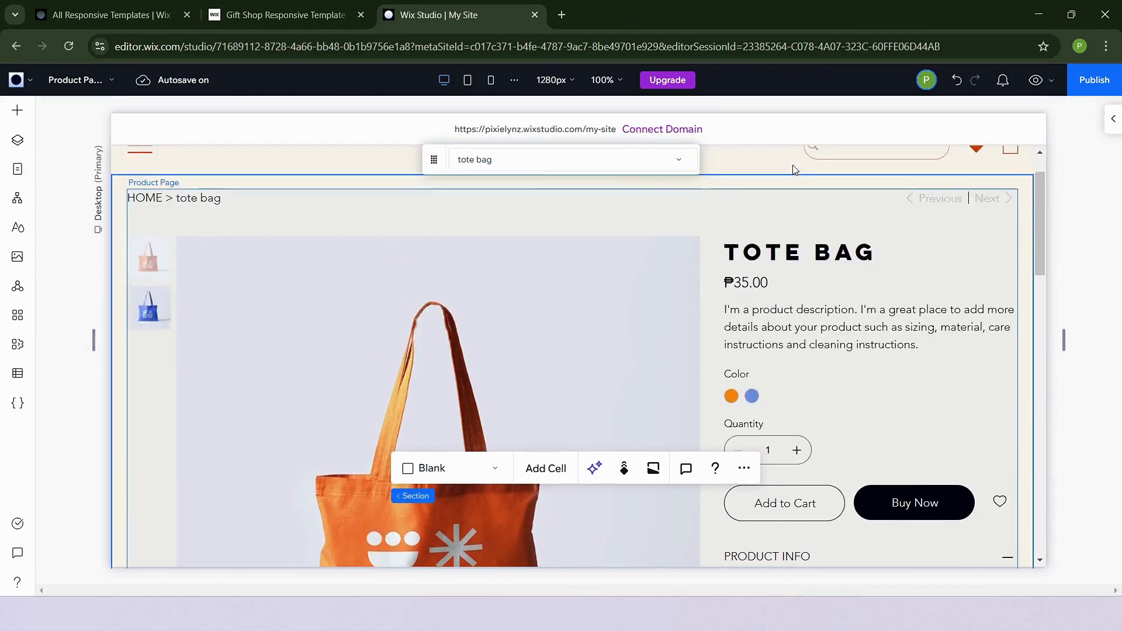
click(744, 287)
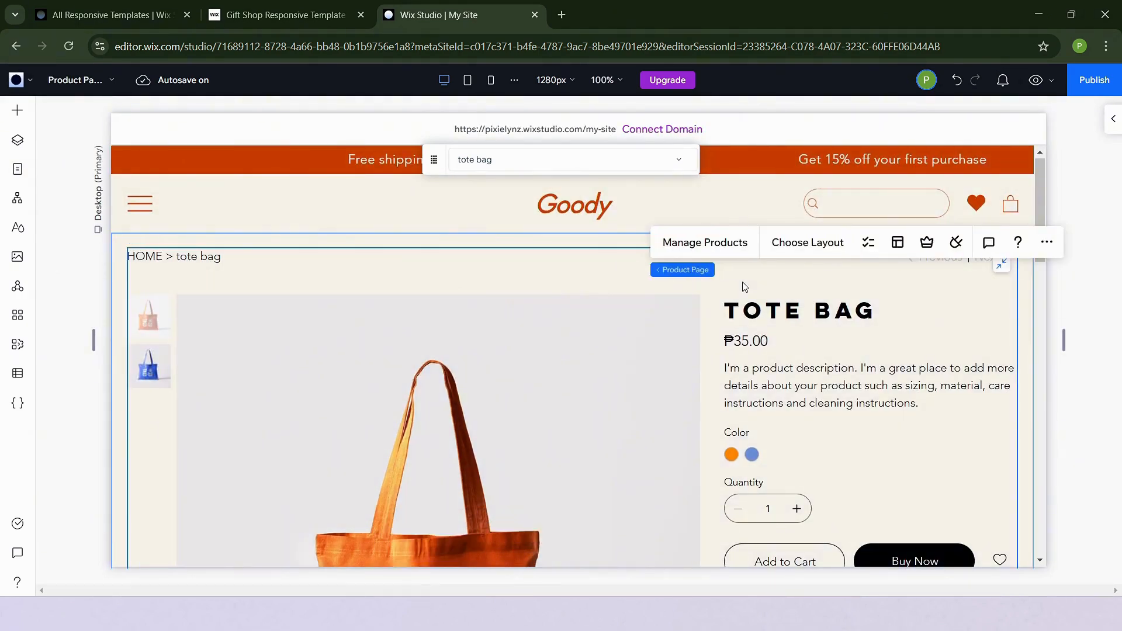
click(697, 251)
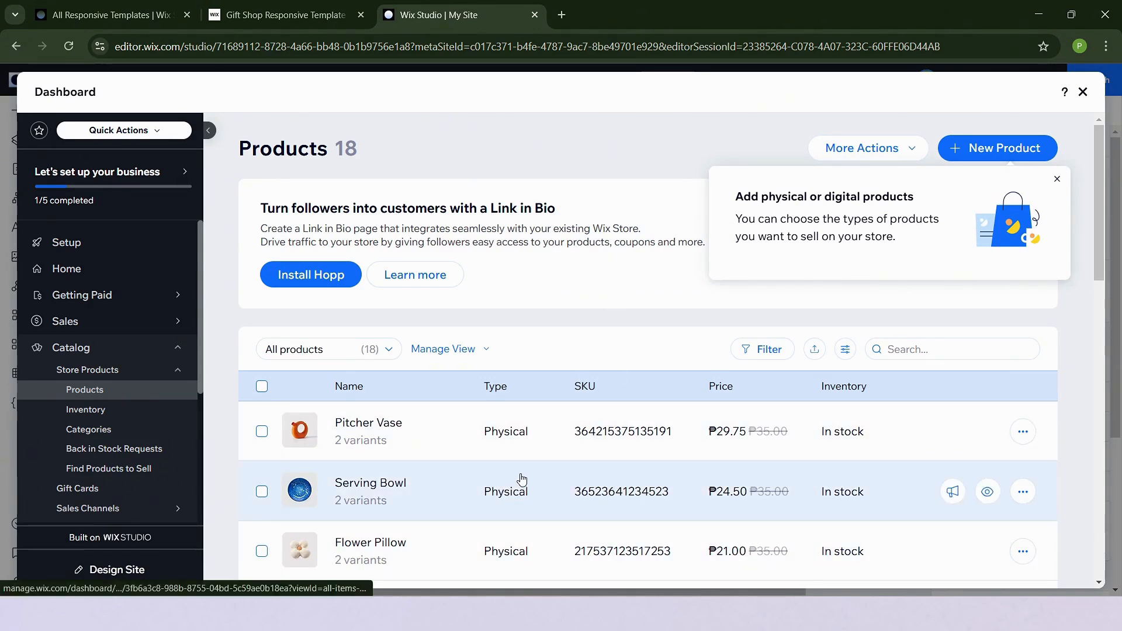
Scroll through the products list, select all products, dismiss the tip, and deselect them
scroll(520, 479, down, 4)
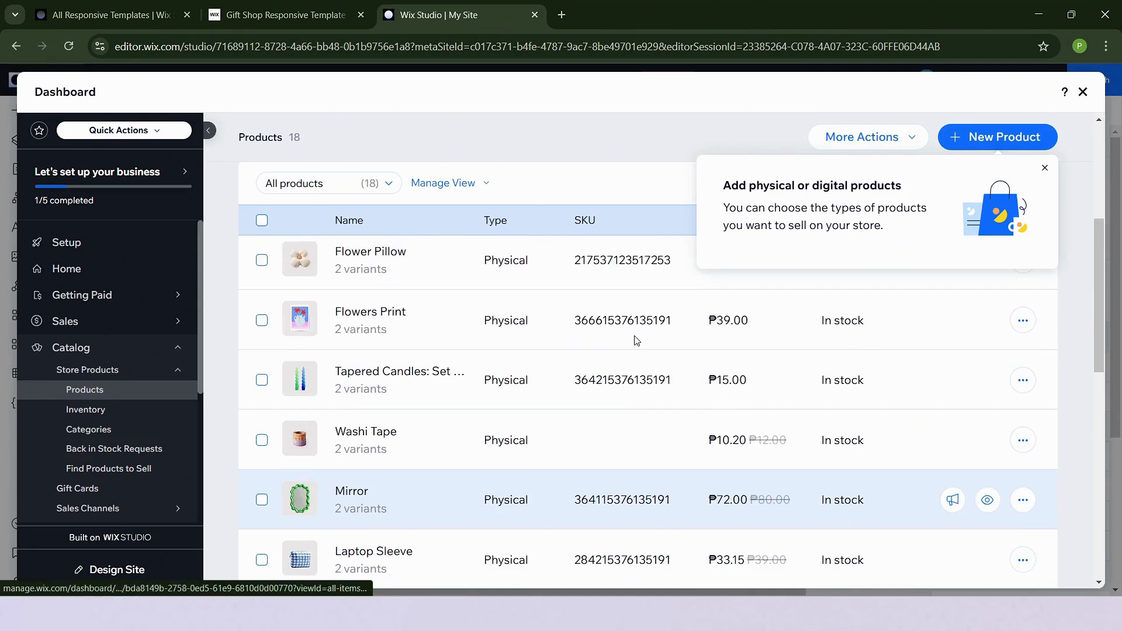
scroll(262, 392, up, 5)
click(262, 388)
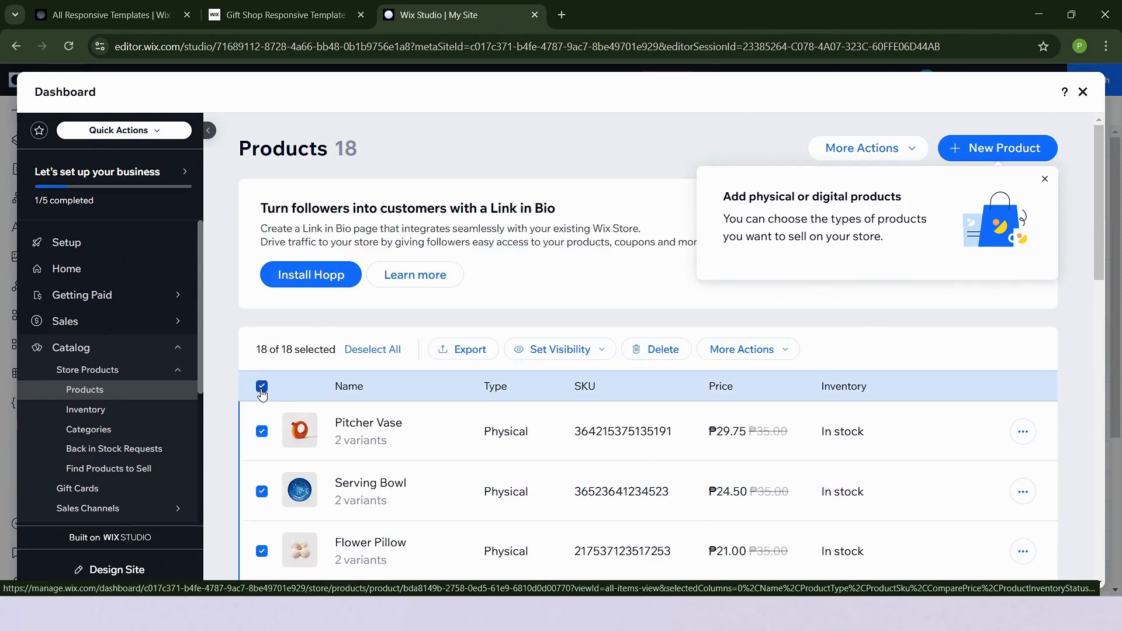
click(1042, 180)
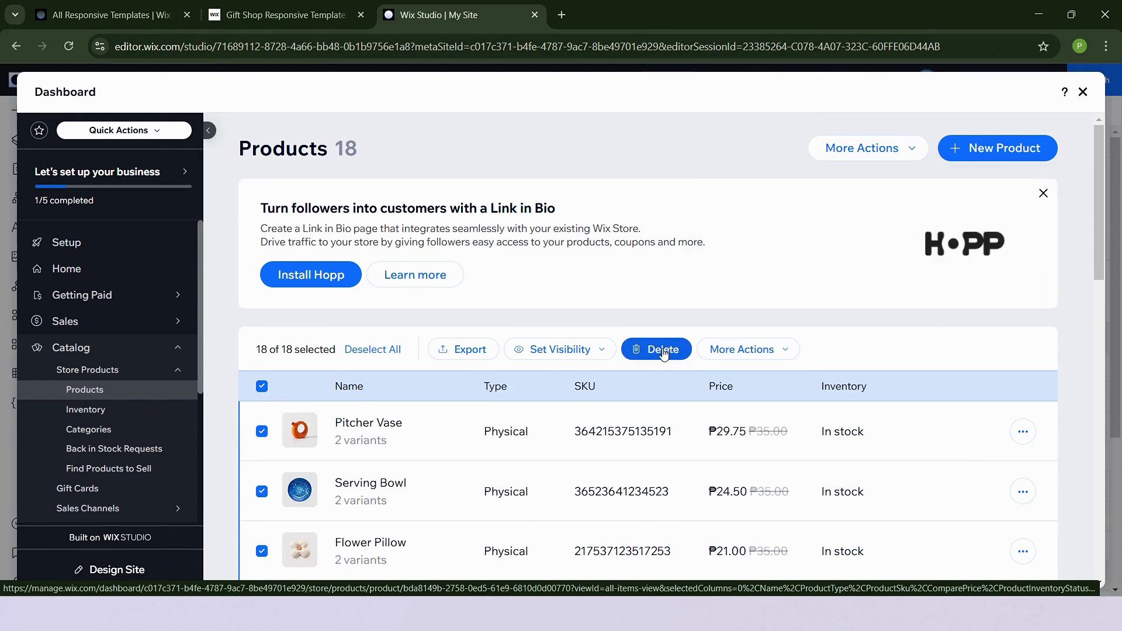
click(263, 391)
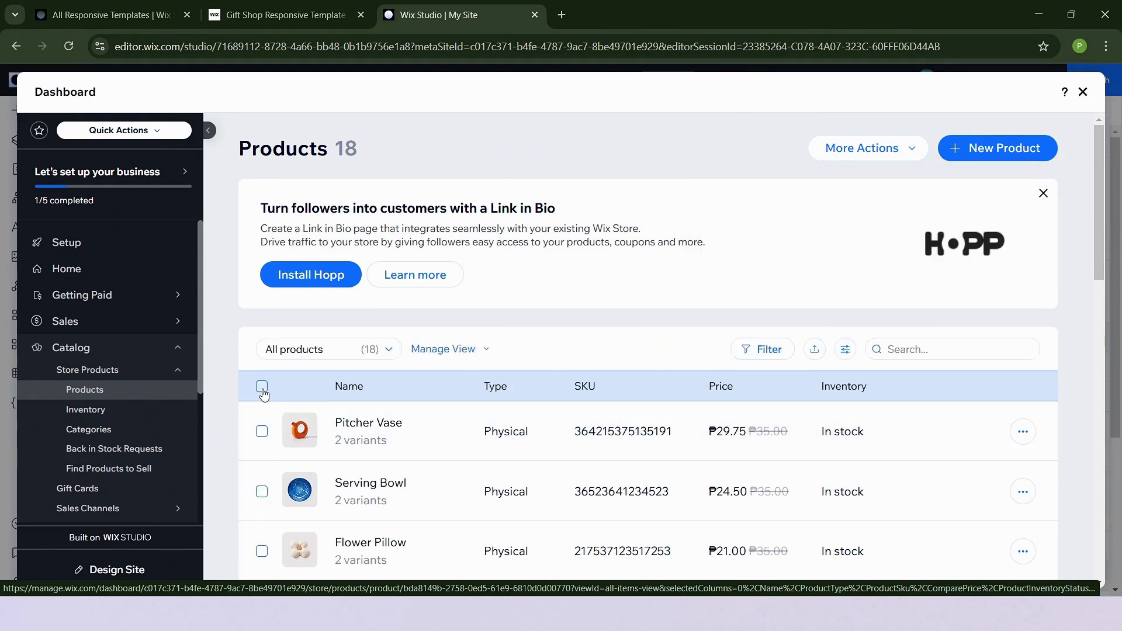
scroll(263, 393, down, 10)
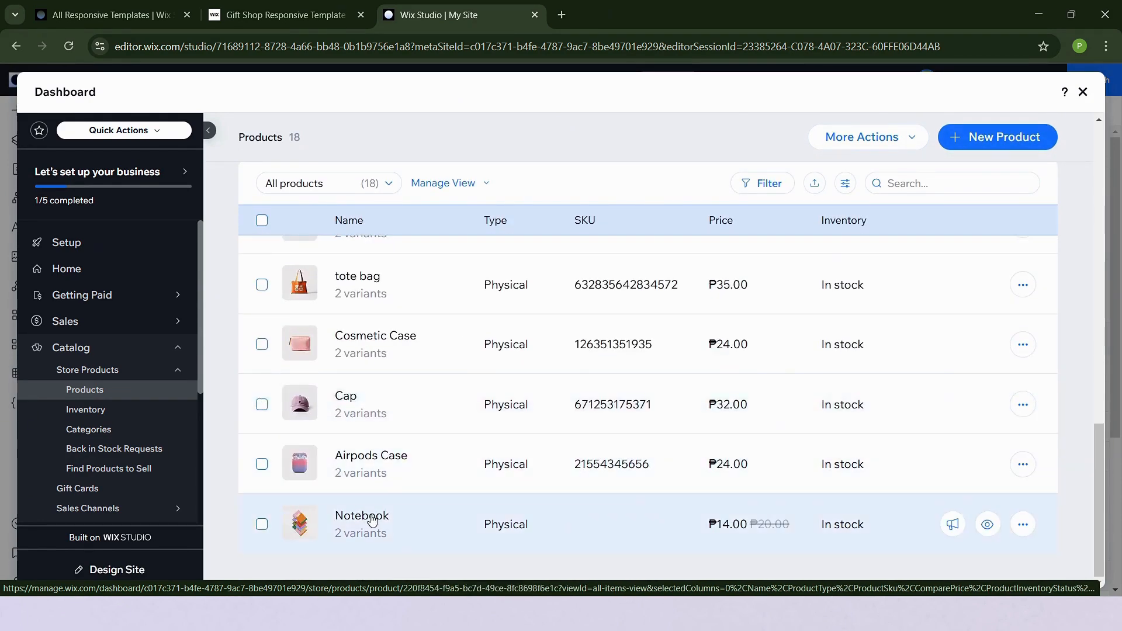
Open the Notebook product, scroll through its details and pricing settings, and cancel without saving
click(670, 514)
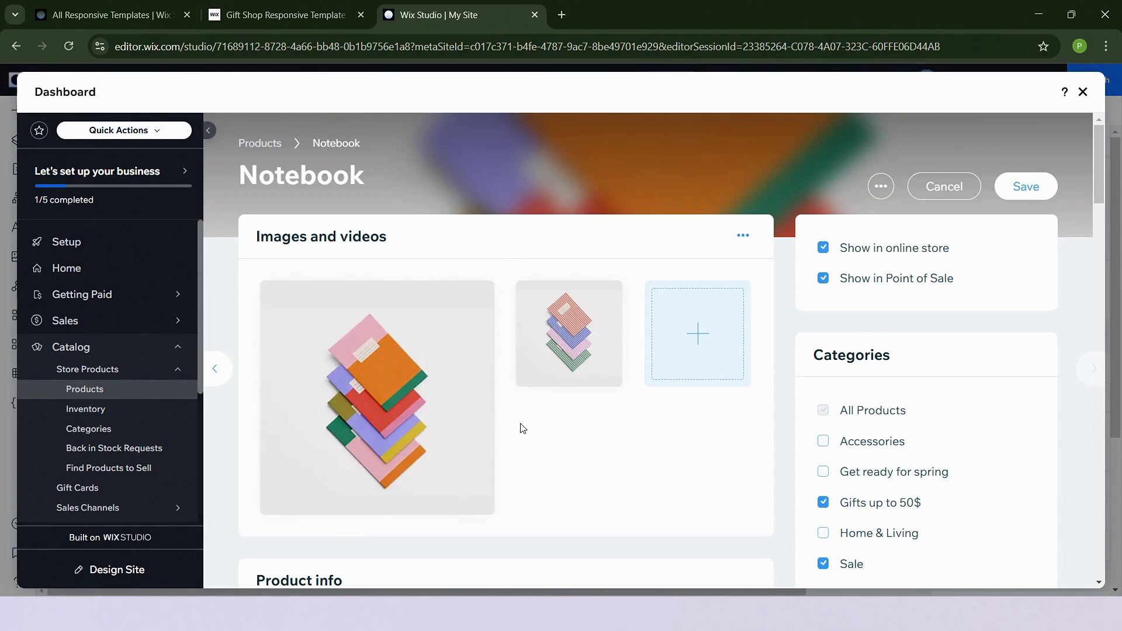
scroll(521, 429, down, 4)
scroll(522, 429, down, 15)
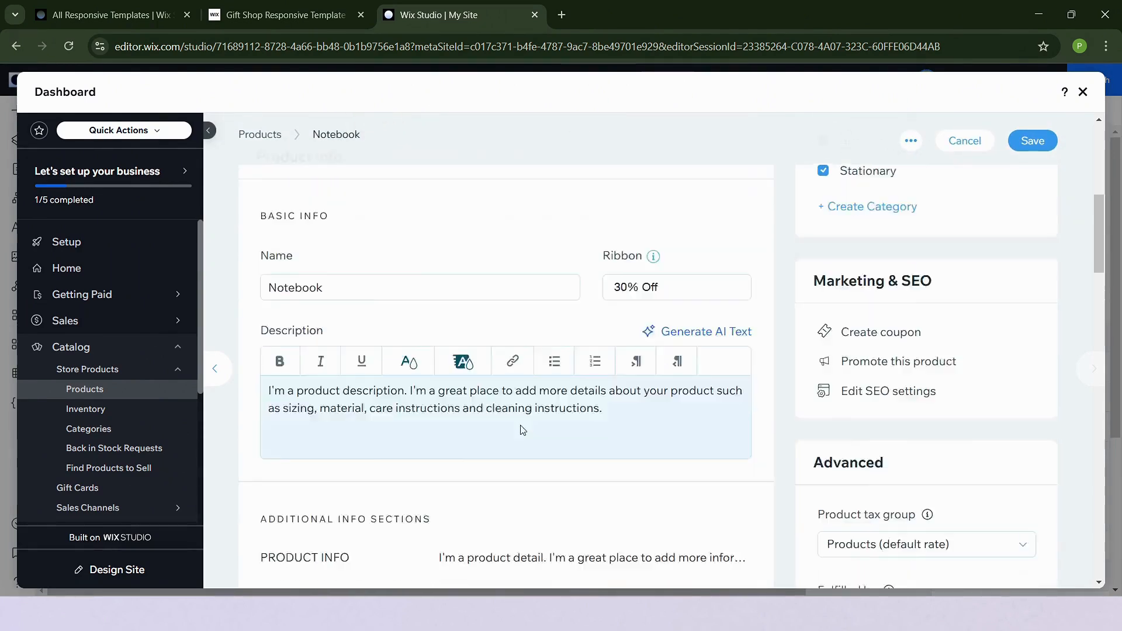
scroll(521, 430, down, 10)
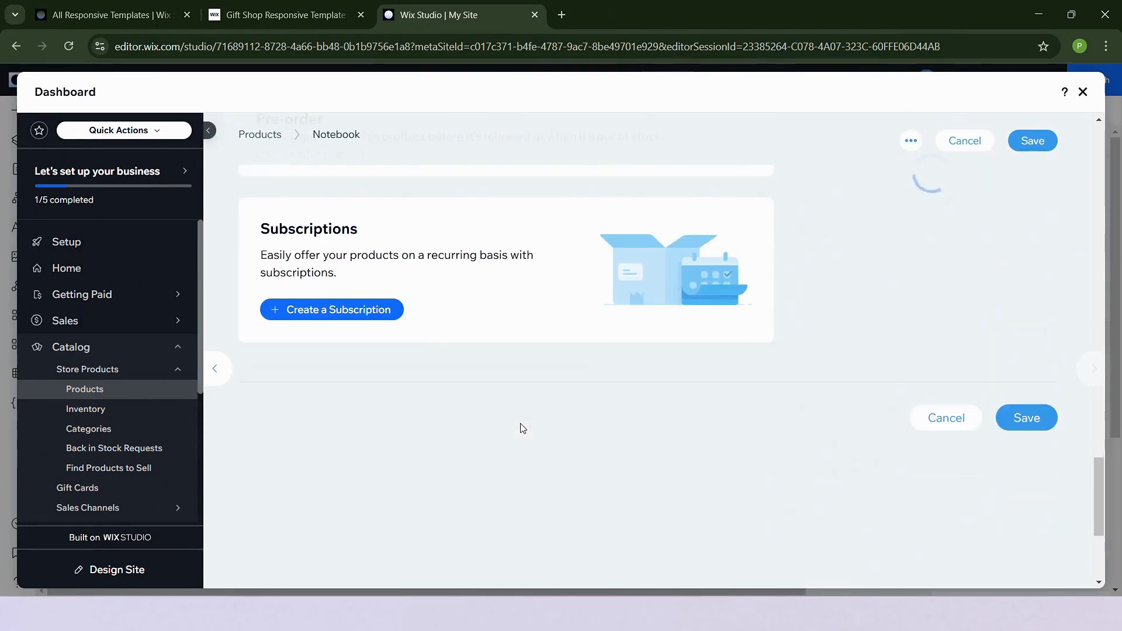
scroll(521, 426, up, 8)
scroll(521, 428, up, 10)
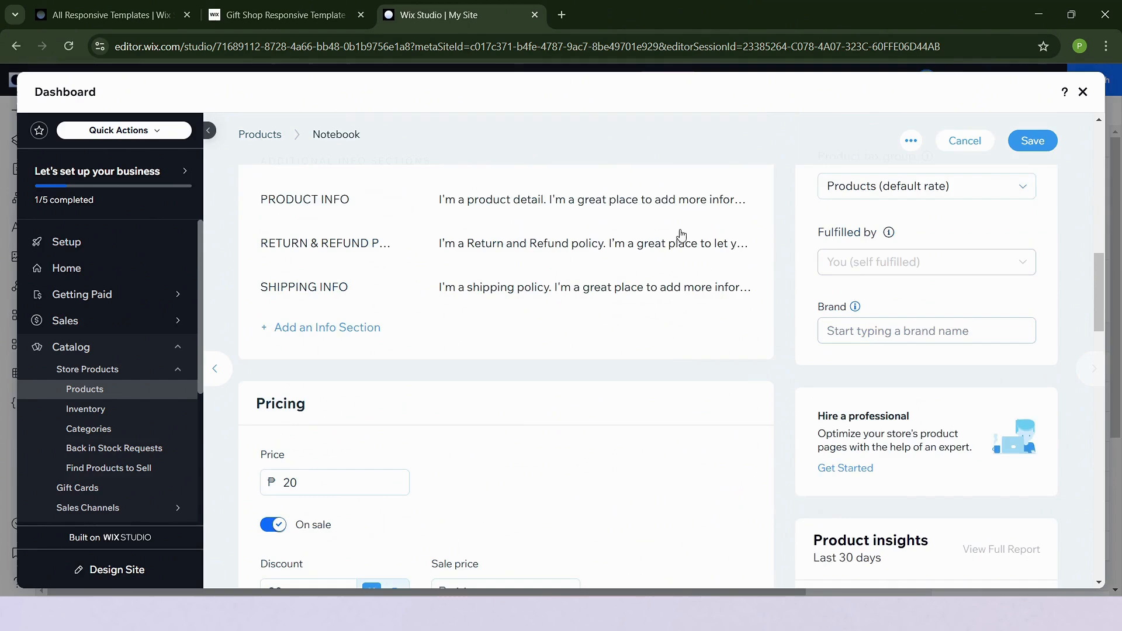
click(971, 143)
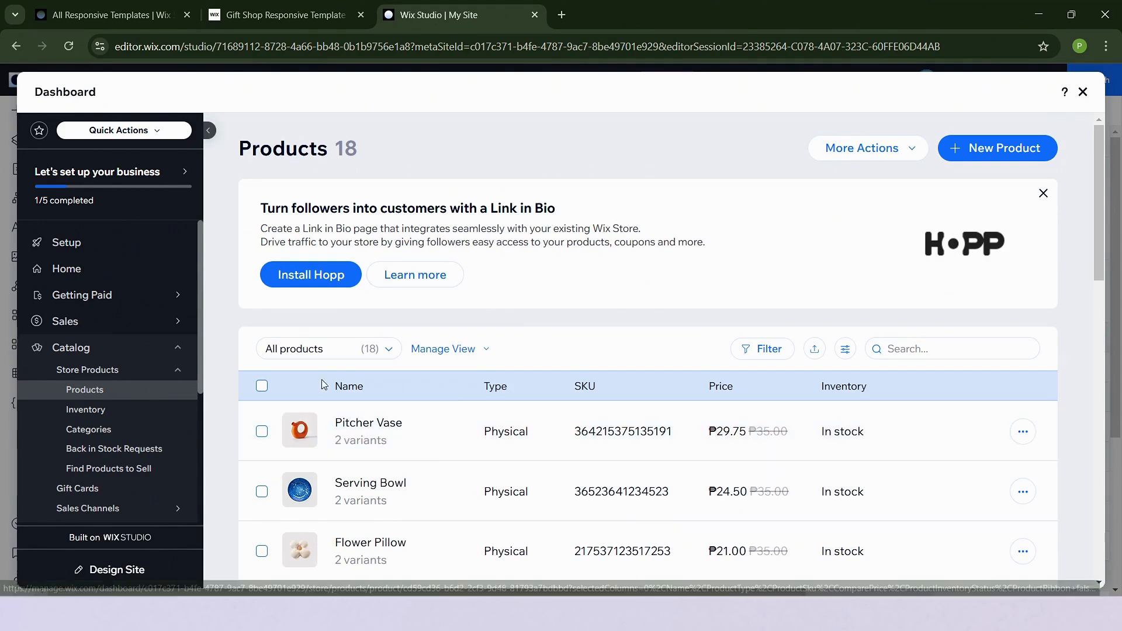
View the store's product categories and close the dashboard
click(99, 435)
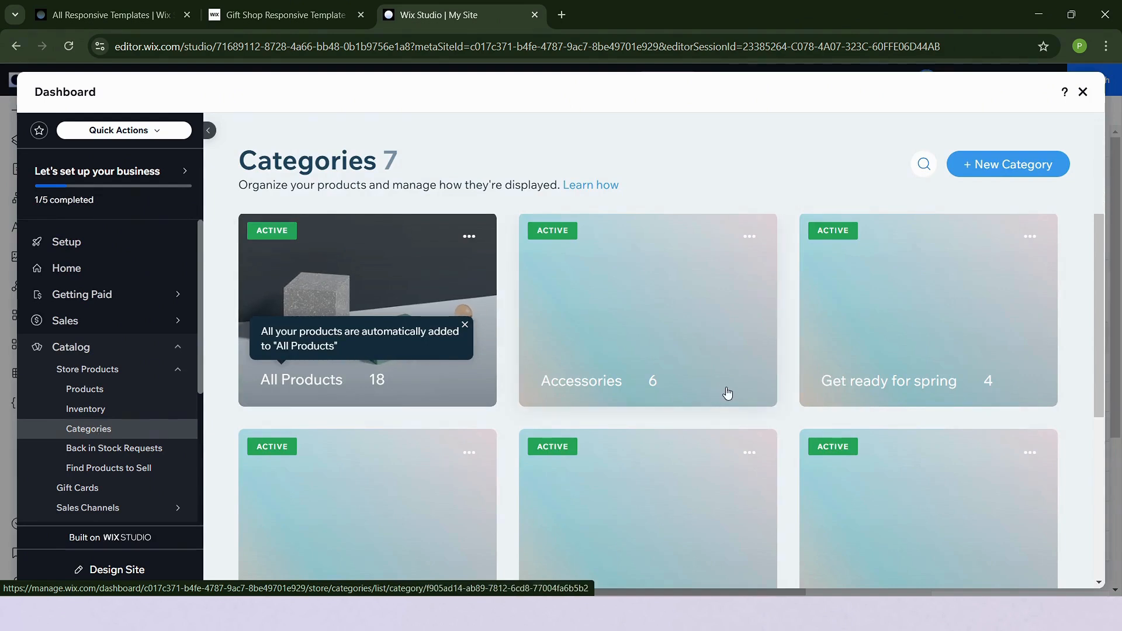
scroll(726, 394, down, 4)
scroll(726, 393, up, 3)
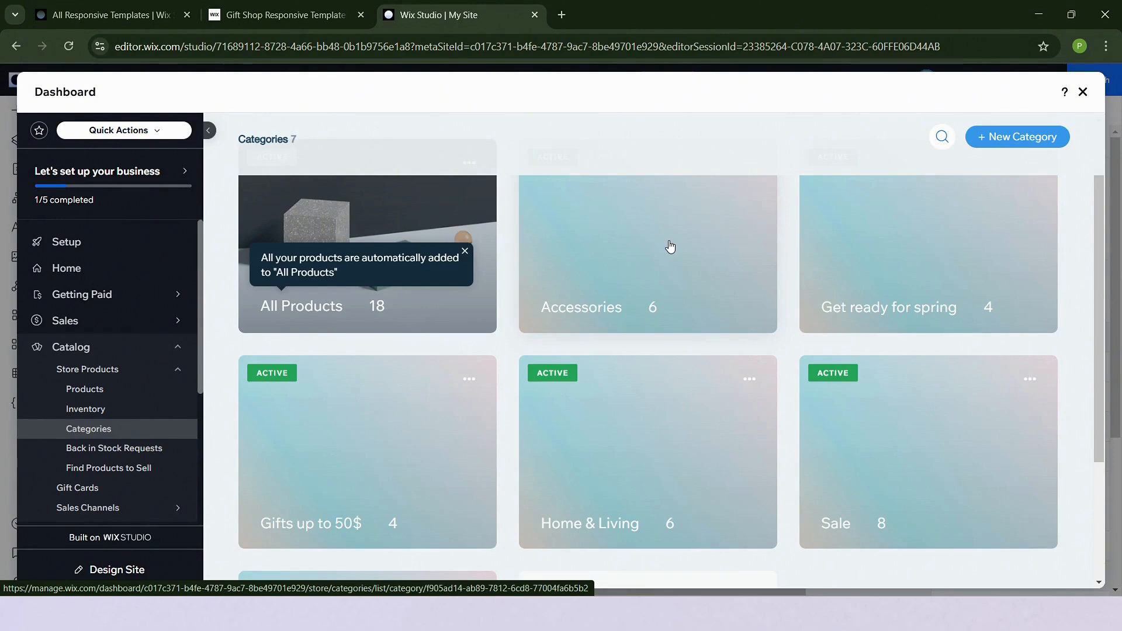
scroll(681, 242, up, 1)
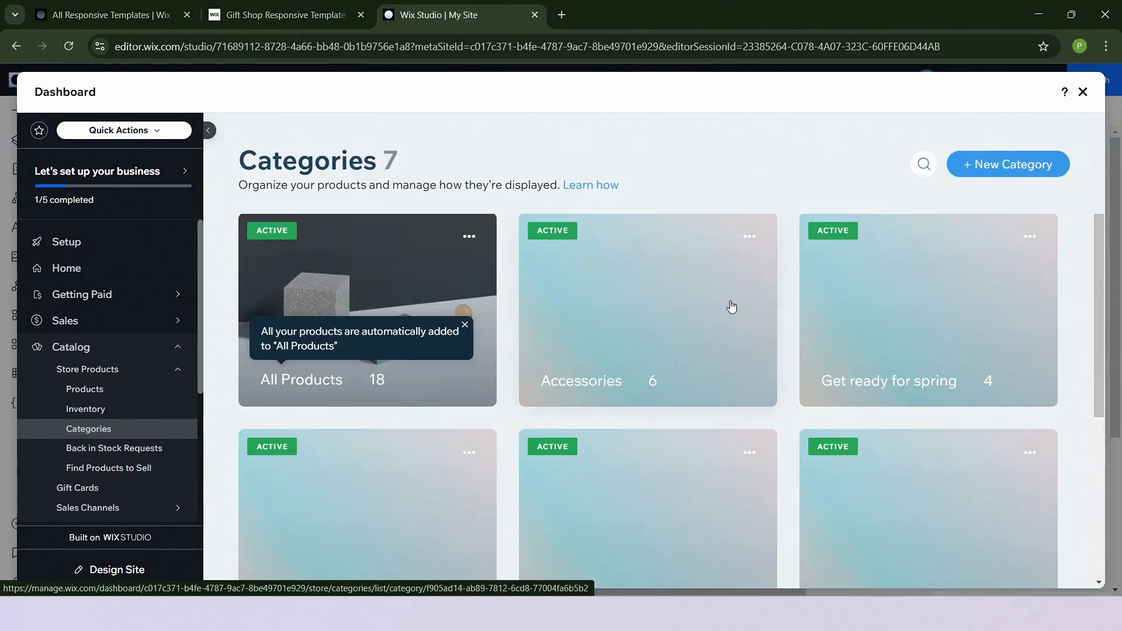
scroll(734, 308, down, 3)
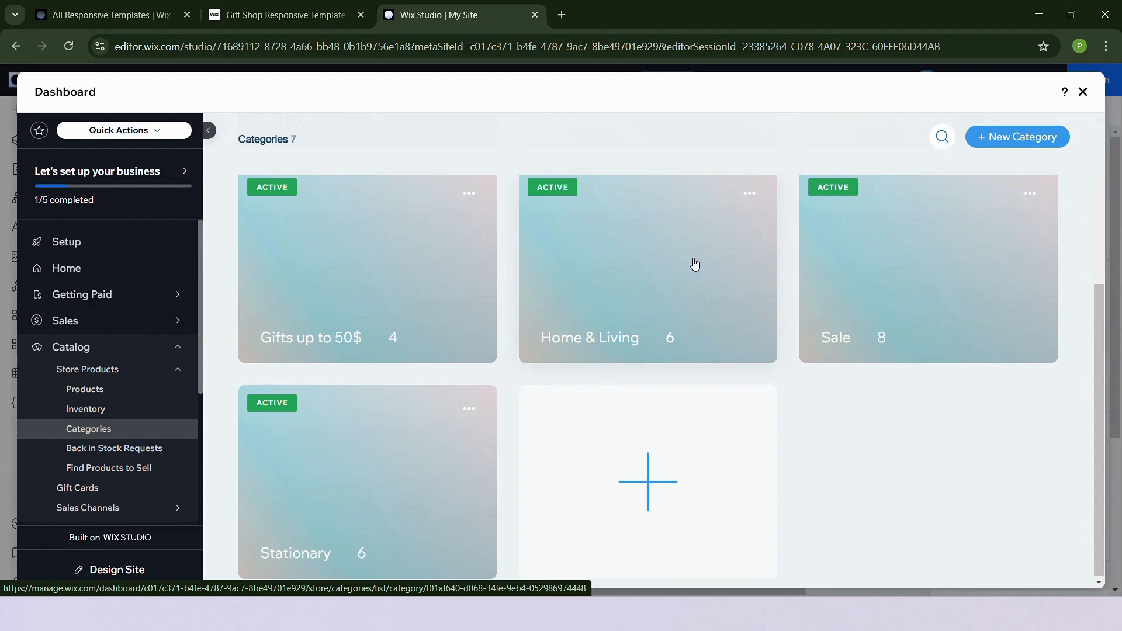
click(1082, 94)
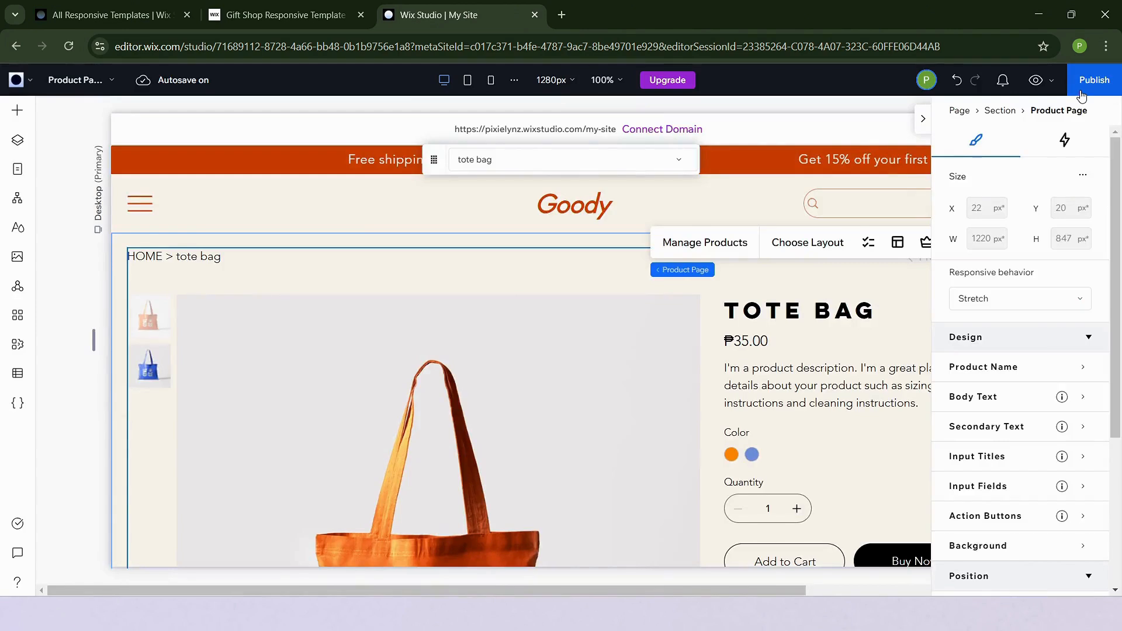
Close the inspector and review the Site Styles colors, fonts and text styles
click(920, 129)
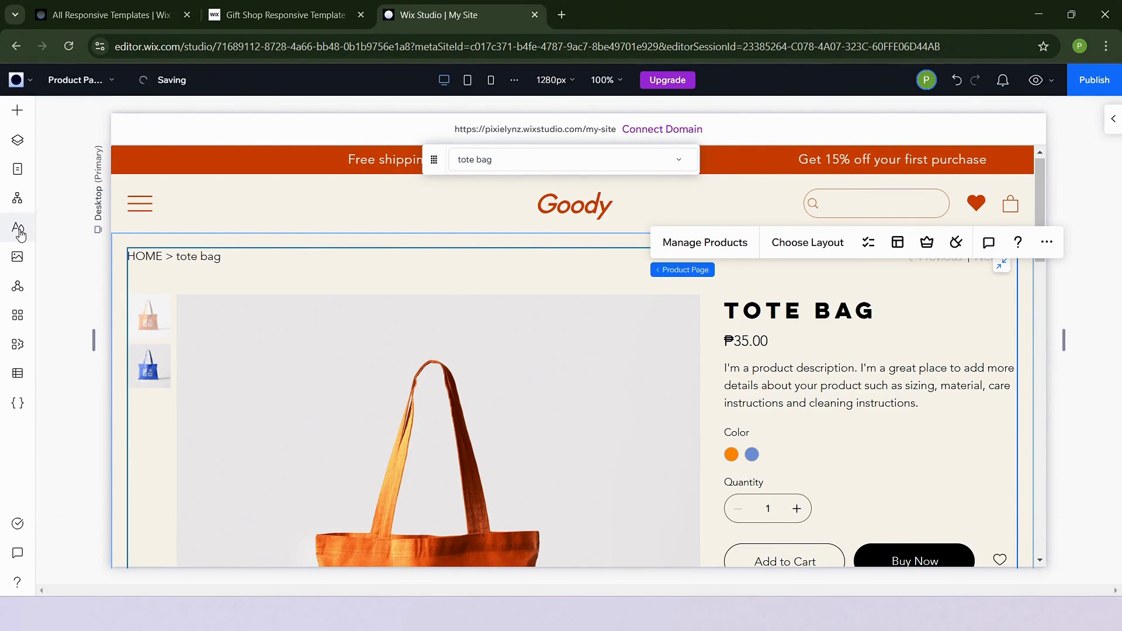
click(19, 232)
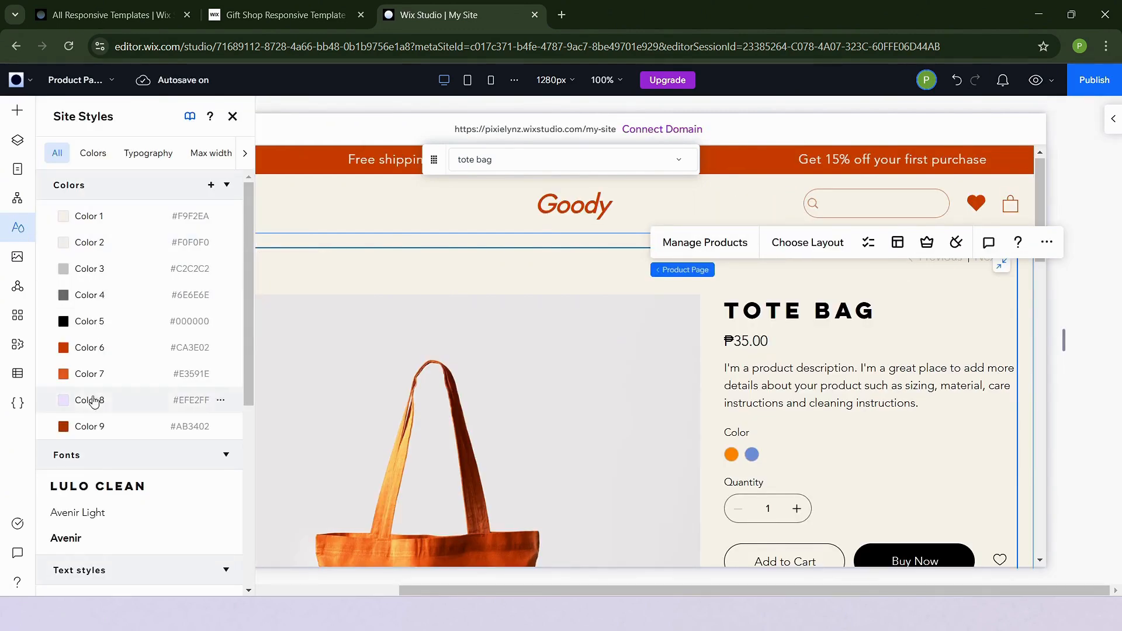
scroll(93, 402, down, 6)
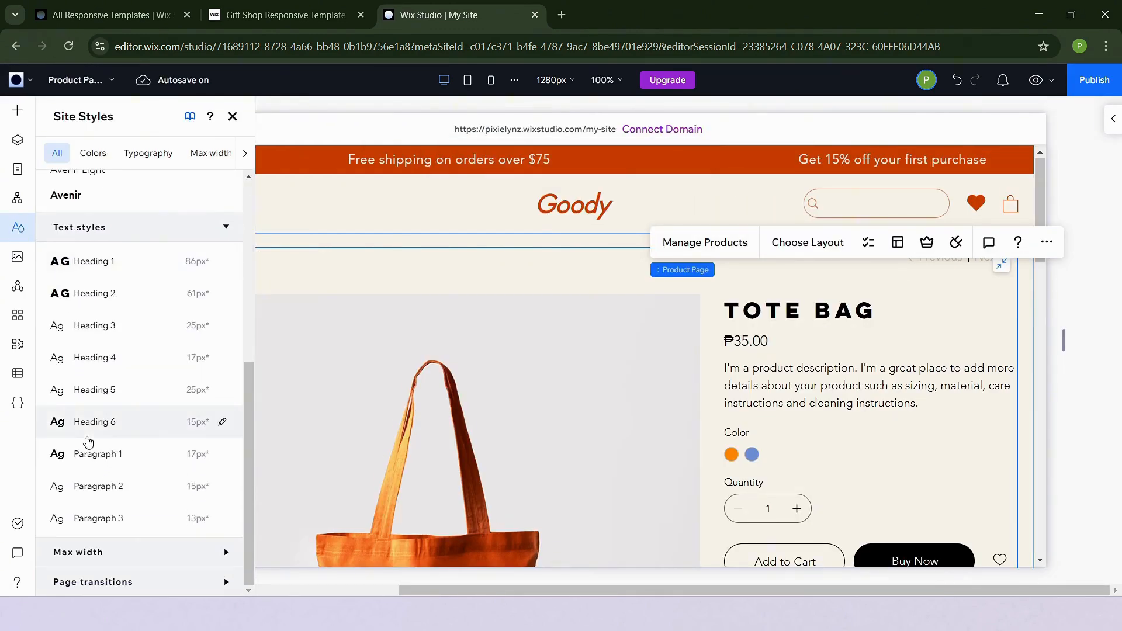
scroll(183, 243, up, 6)
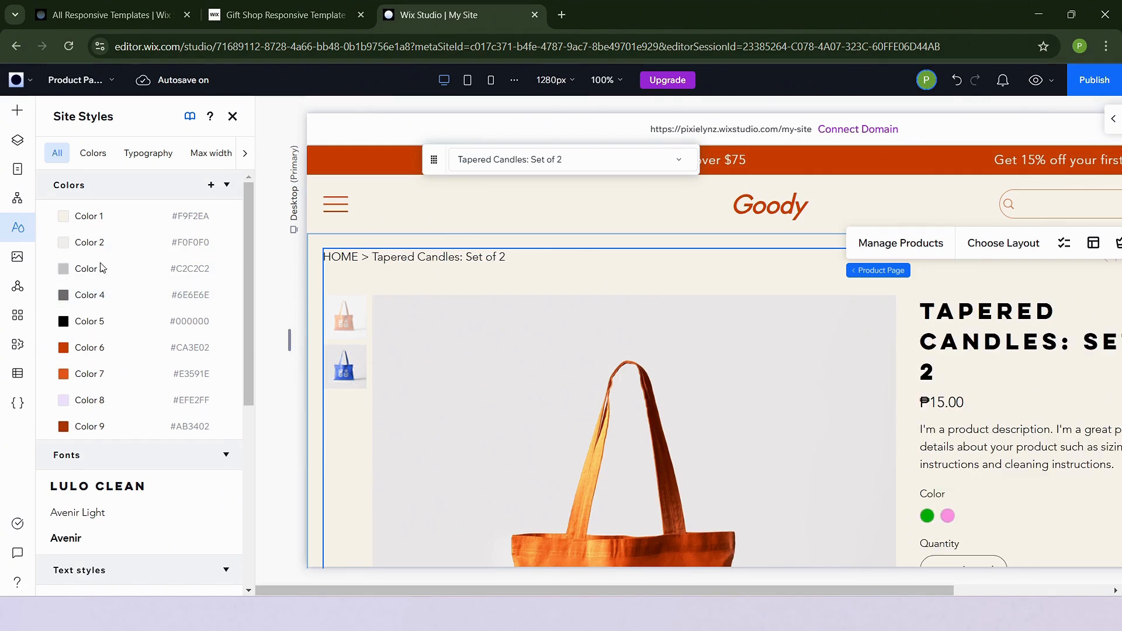
Open the media files dialog, close it, and open the Global Sections panel
click(17, 261)
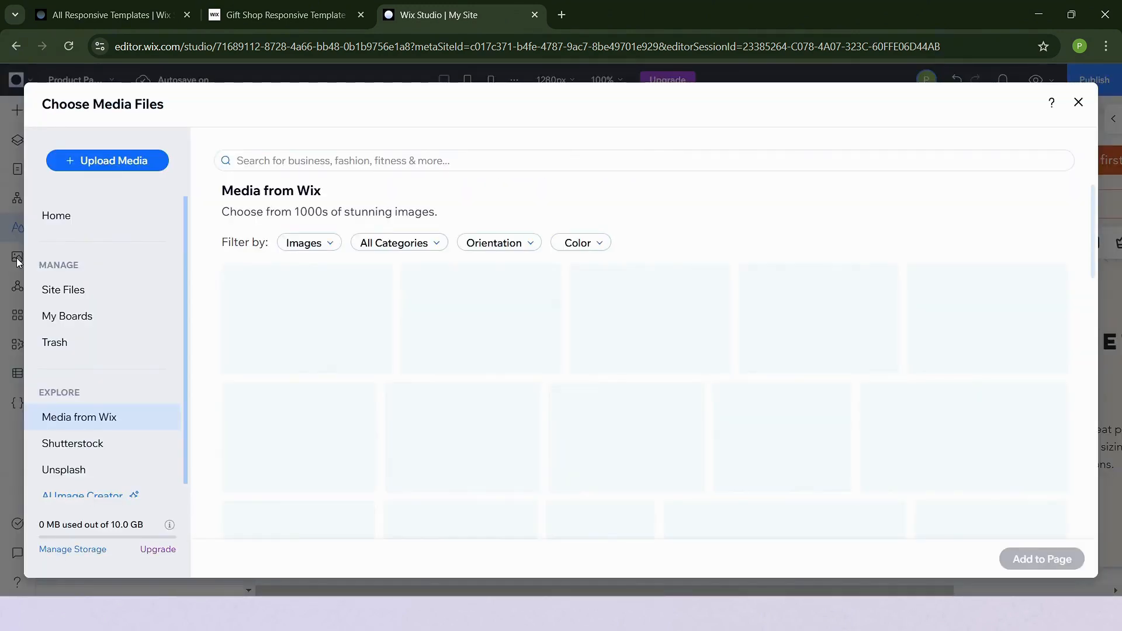
click(1080, 103)
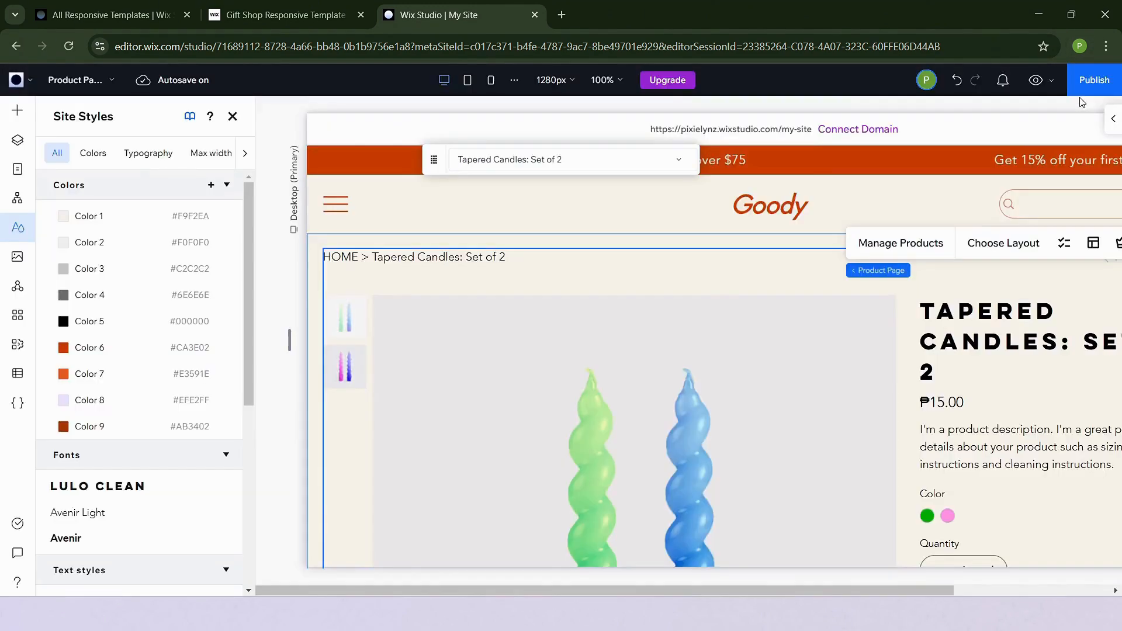
click(22, 292)
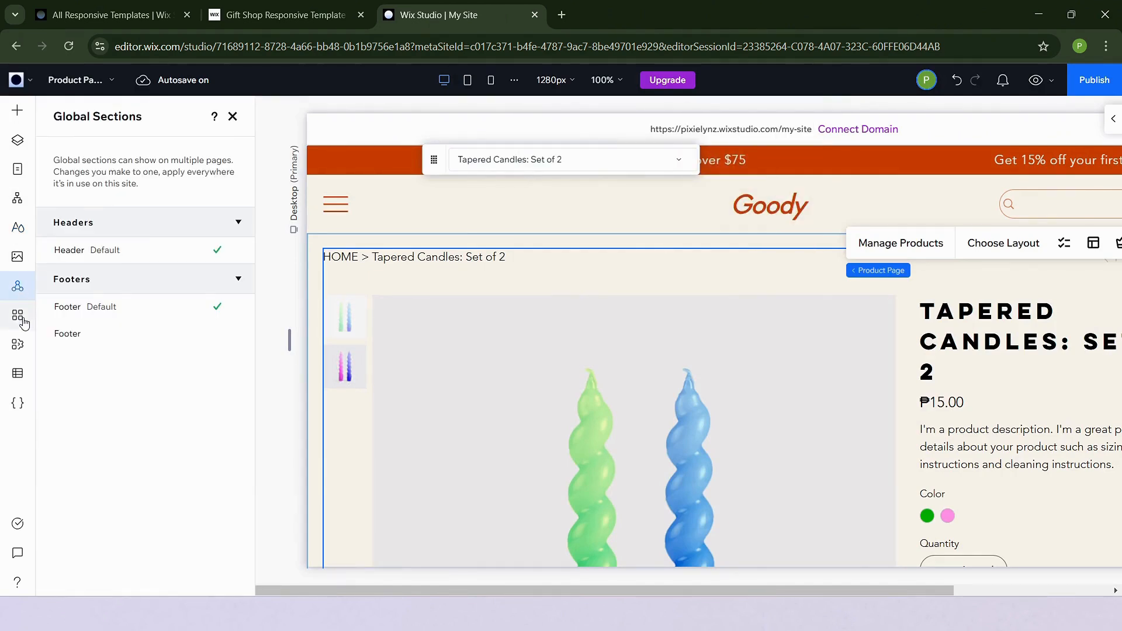
Browse the App Market's Wix Business Solutions apps
click(22, 318)
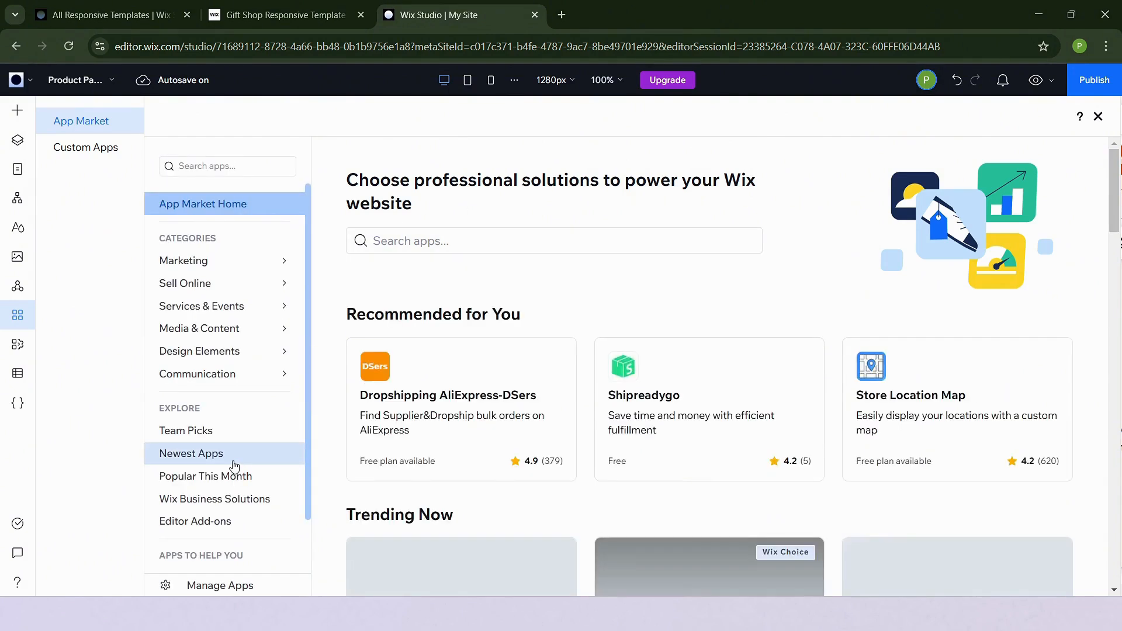
scroll(234, 465, down, 1)
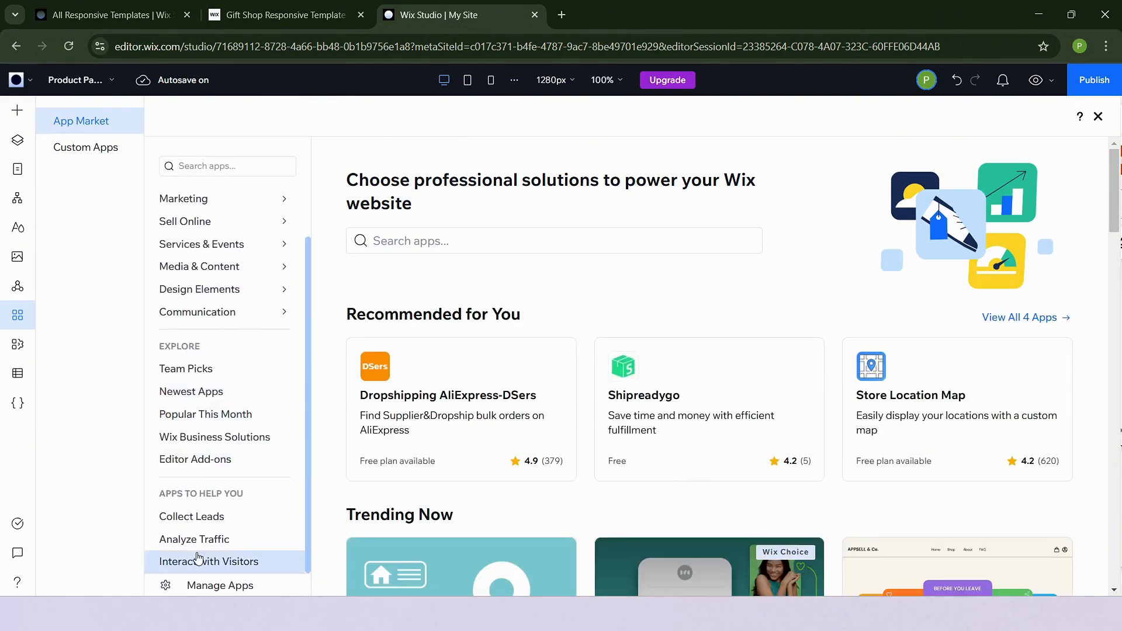
click(253, 441)
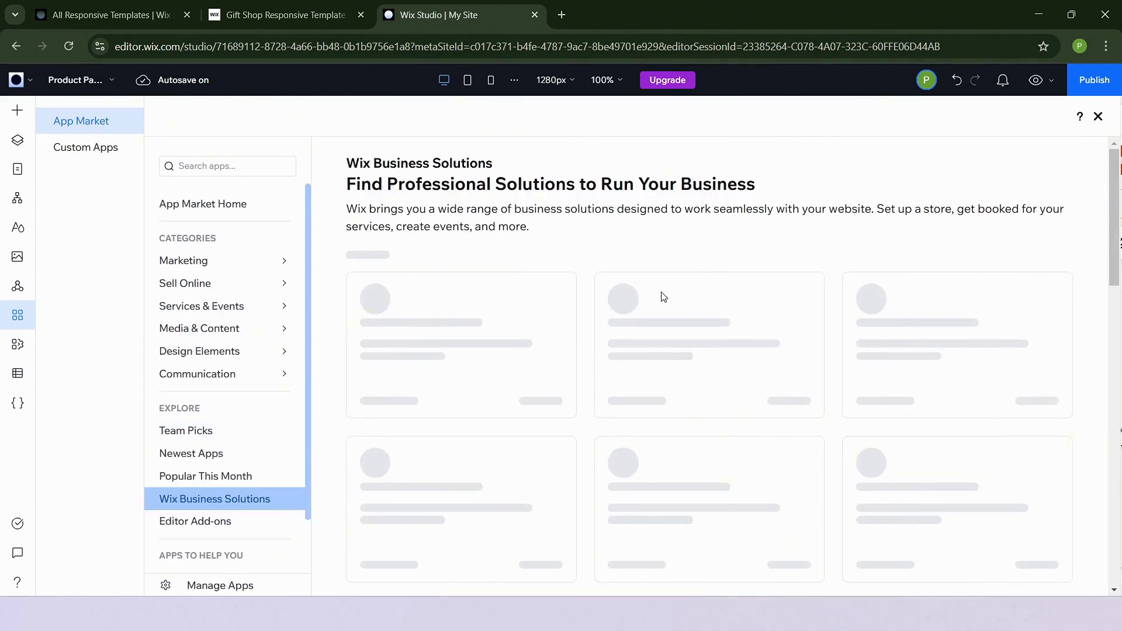
scroll(696, 255, down, 1)
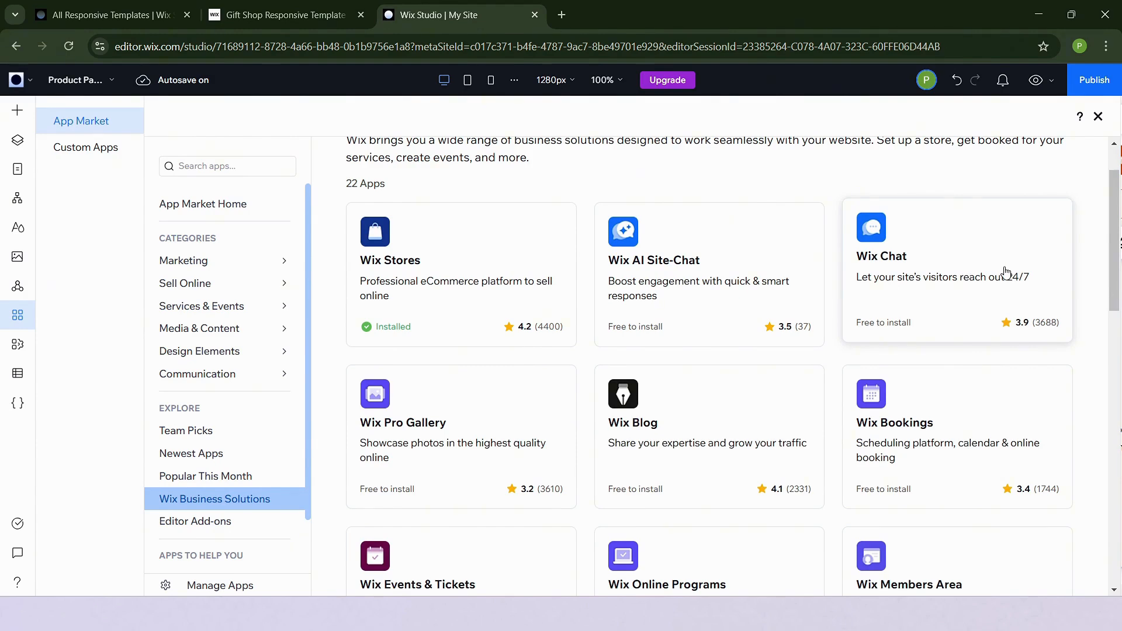
scroll(482, 461, down, 3)
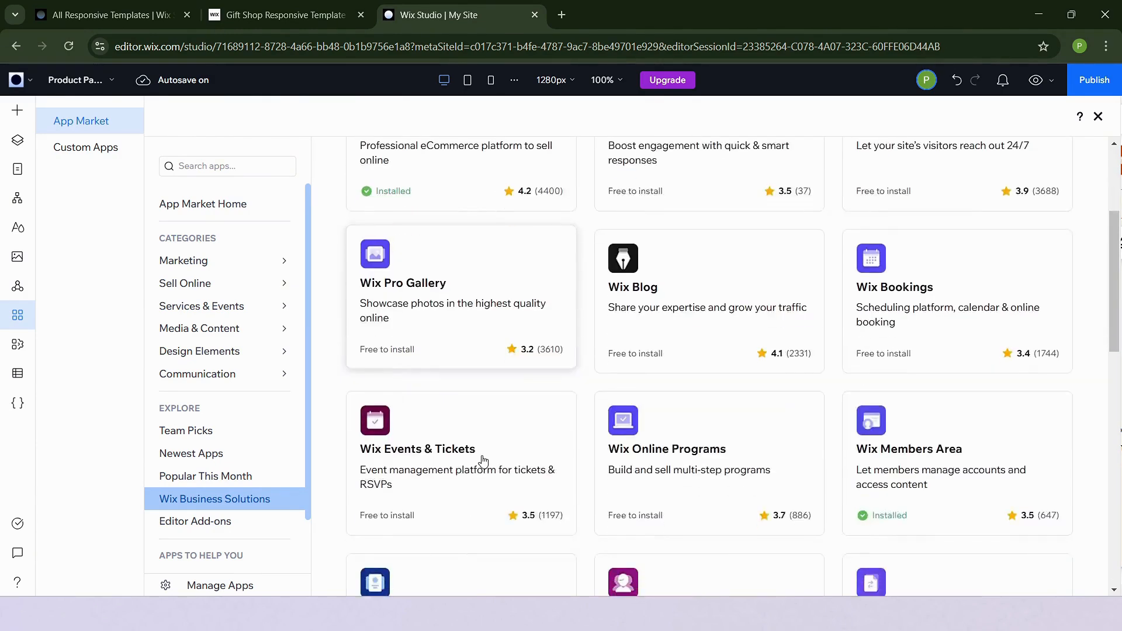
scroll(523, 425, down, 12)
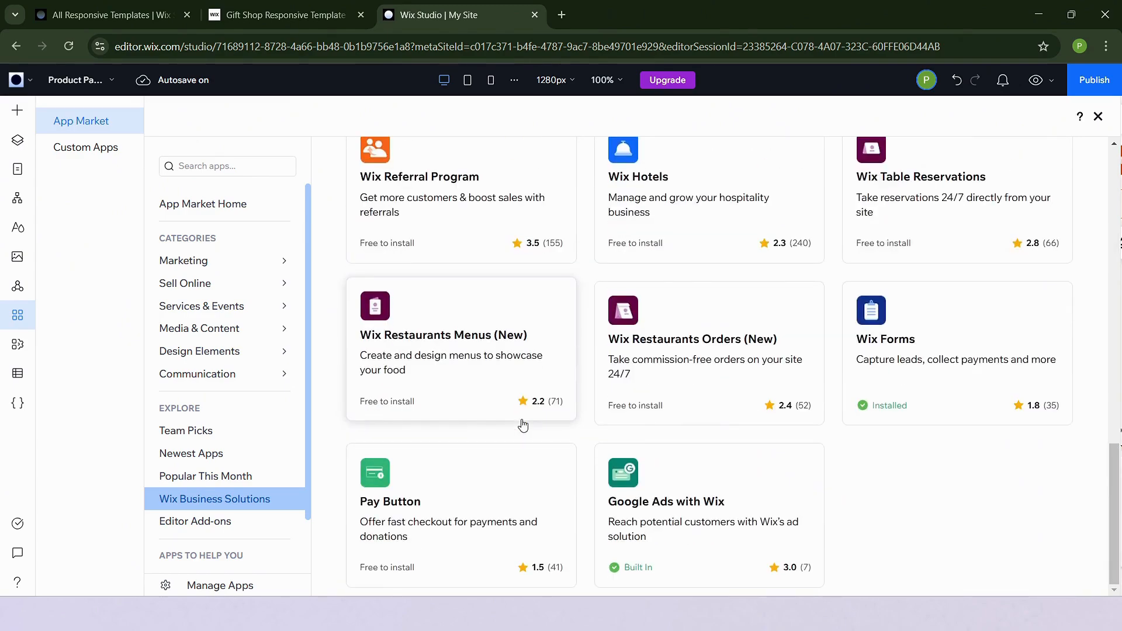
scroll(523, 425, up, 15)
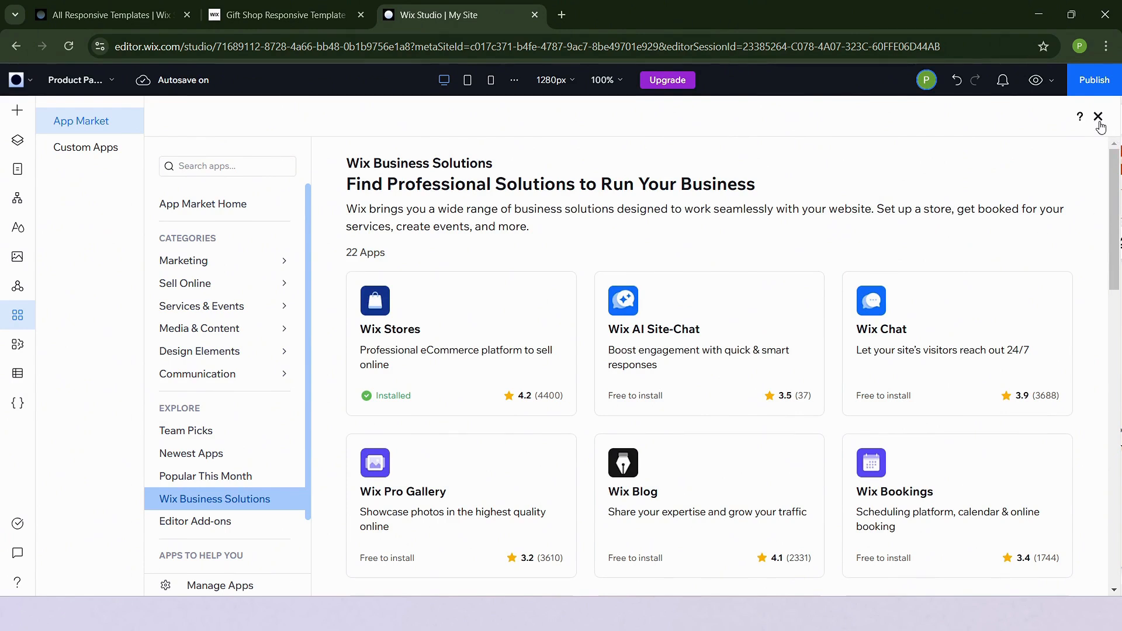
Review the My Business apps Wix Stores, Members Area, Site Search and FAQ, then open the CMS panel
click(18, 344)
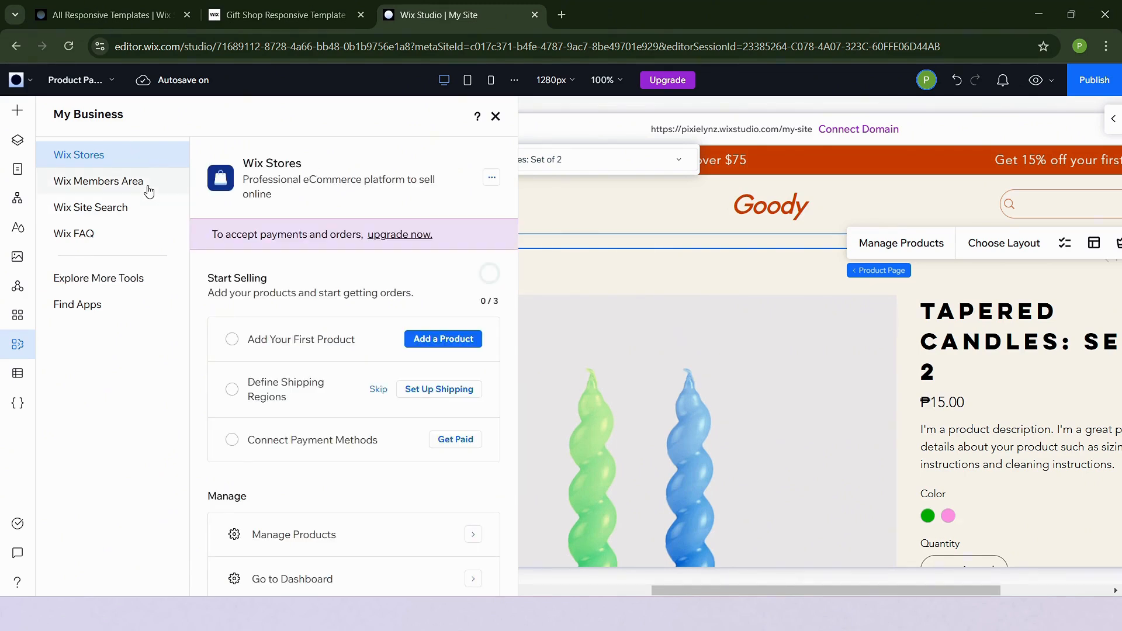
click(99, 181)
click(92, 209)
click(91, 235)
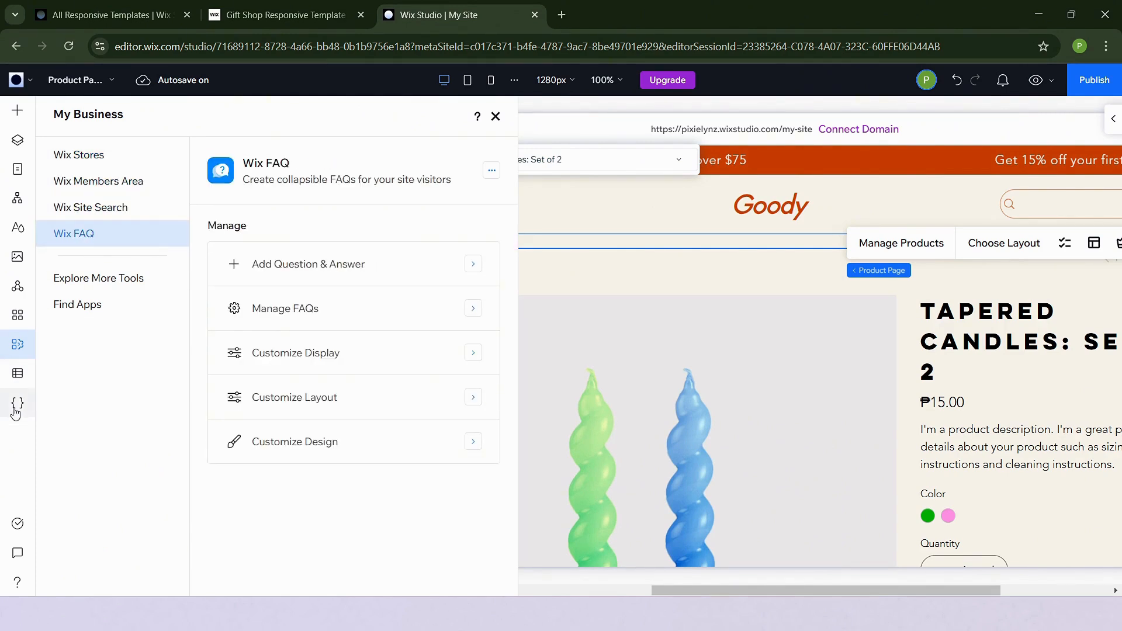
click(17, 372)
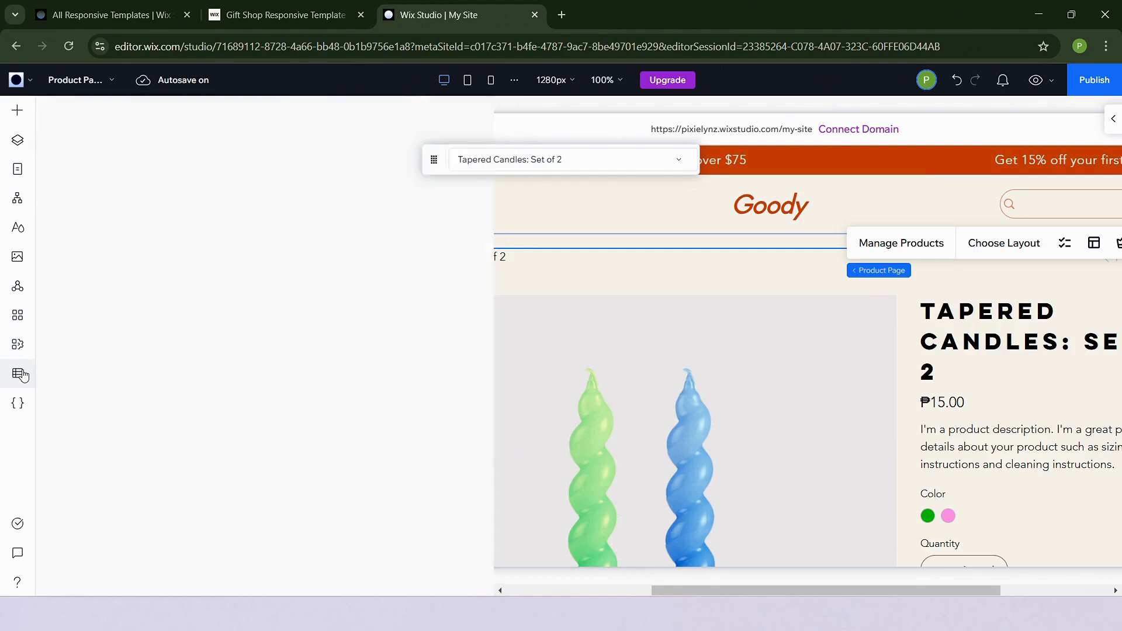
Open the Code panel, then open the Visual Sitemap and review its main, cart, store and members page sections
click(17, 403)
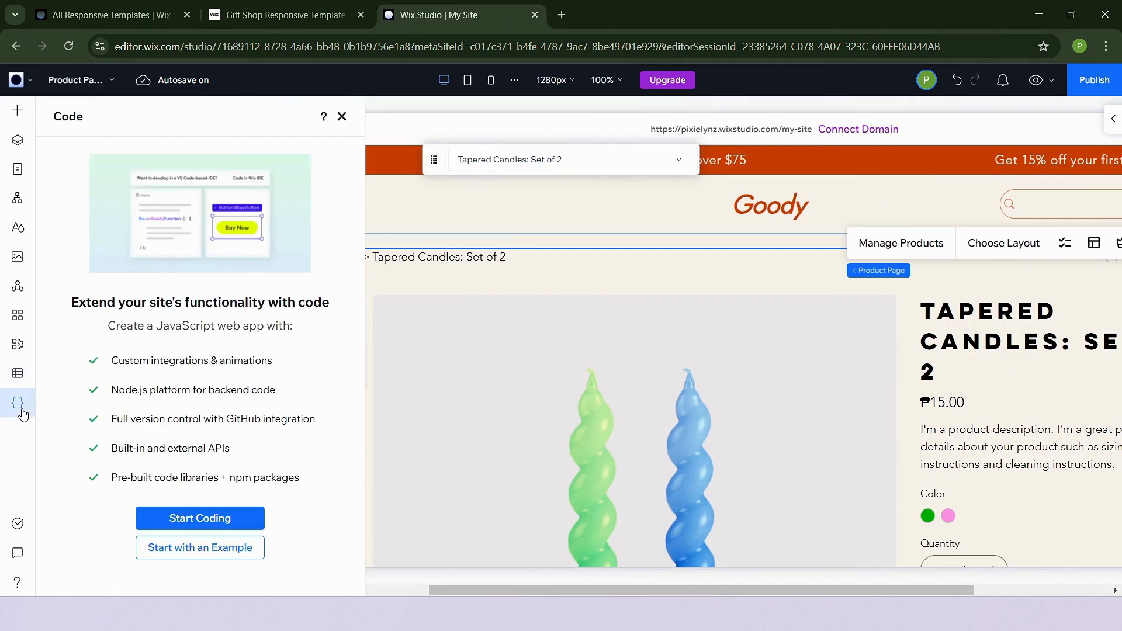
click(17, 205)
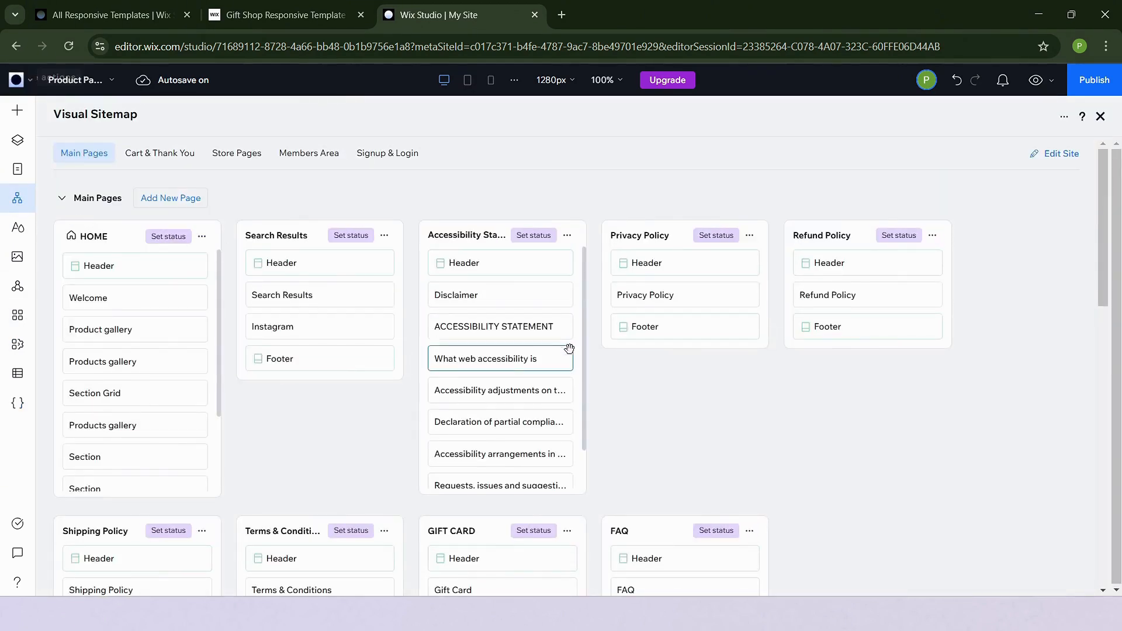
scroll(293, 430, down, 7)
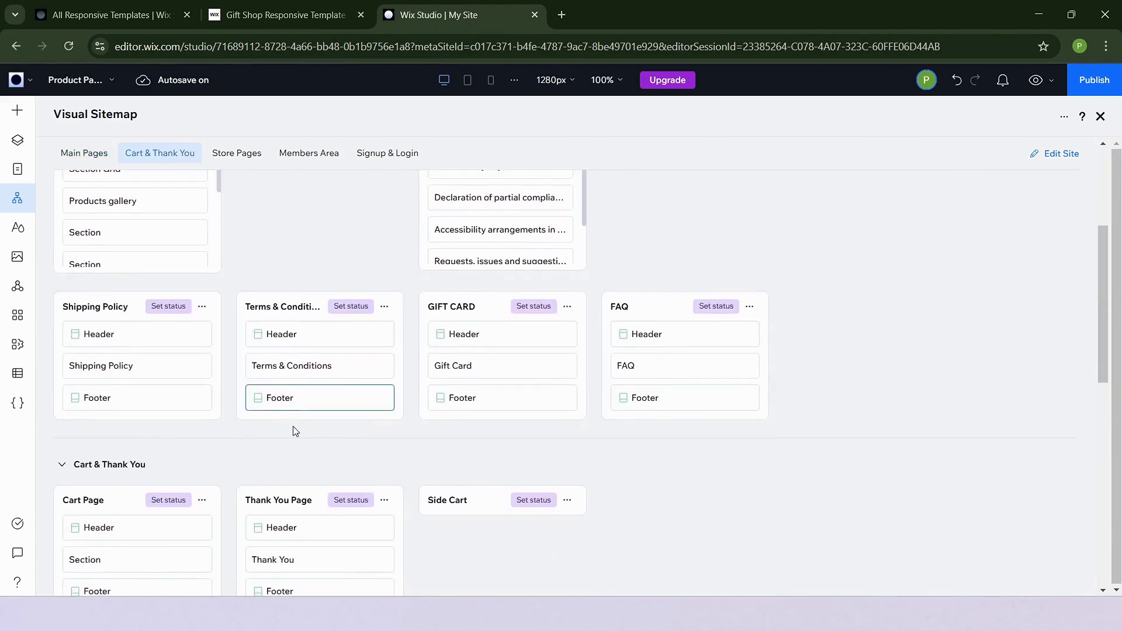
scroll(294, 432, down, 7)
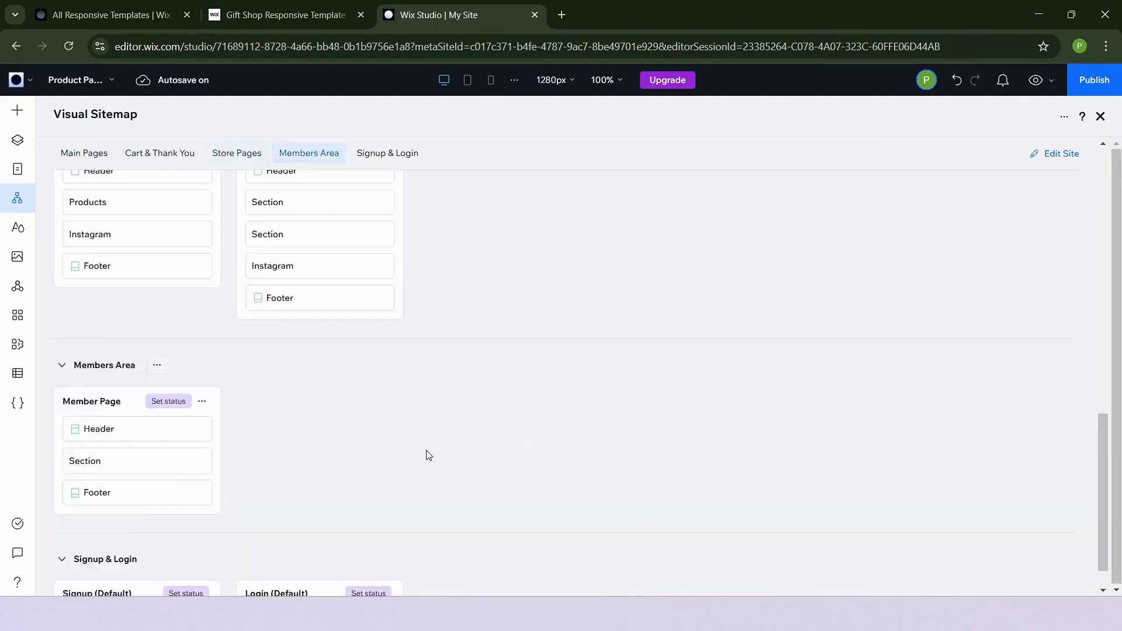
scroll(429, 455, up, 13)
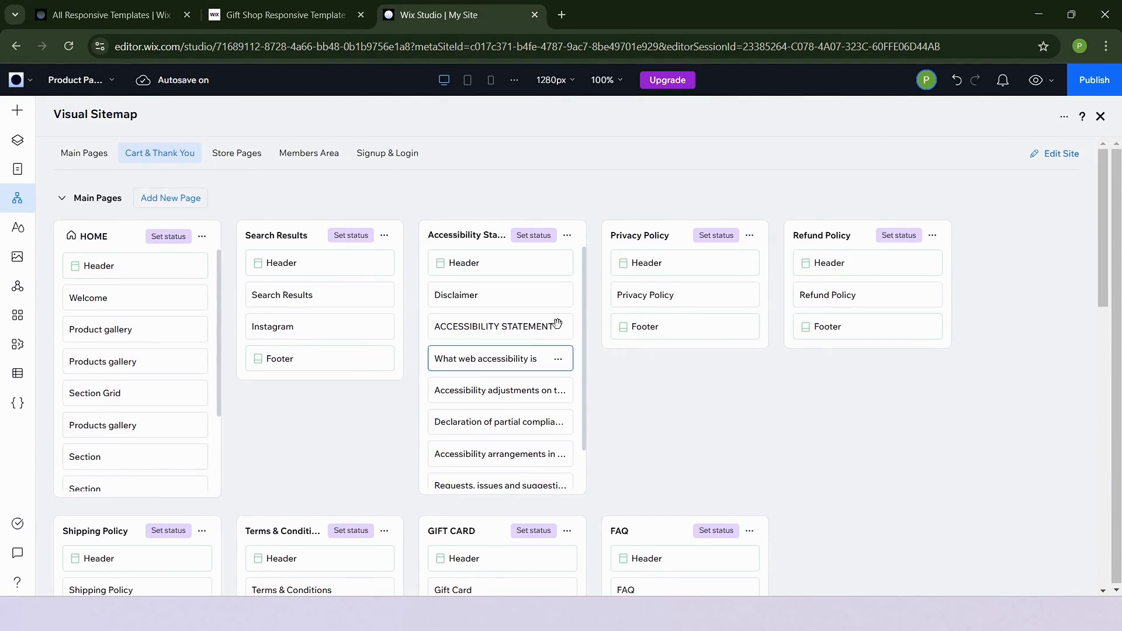
drag(538, 300, 498, 303)
scroll(516, 334, down, 1)
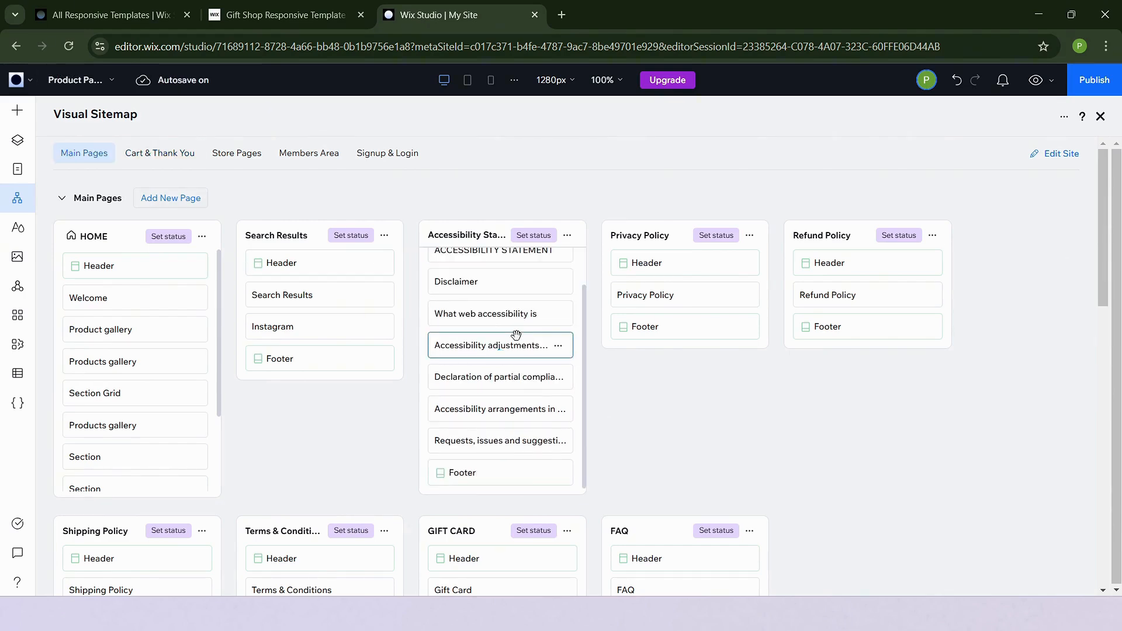
scroll(745, 419, down, 1)
scroll(746, 419, down, 5)
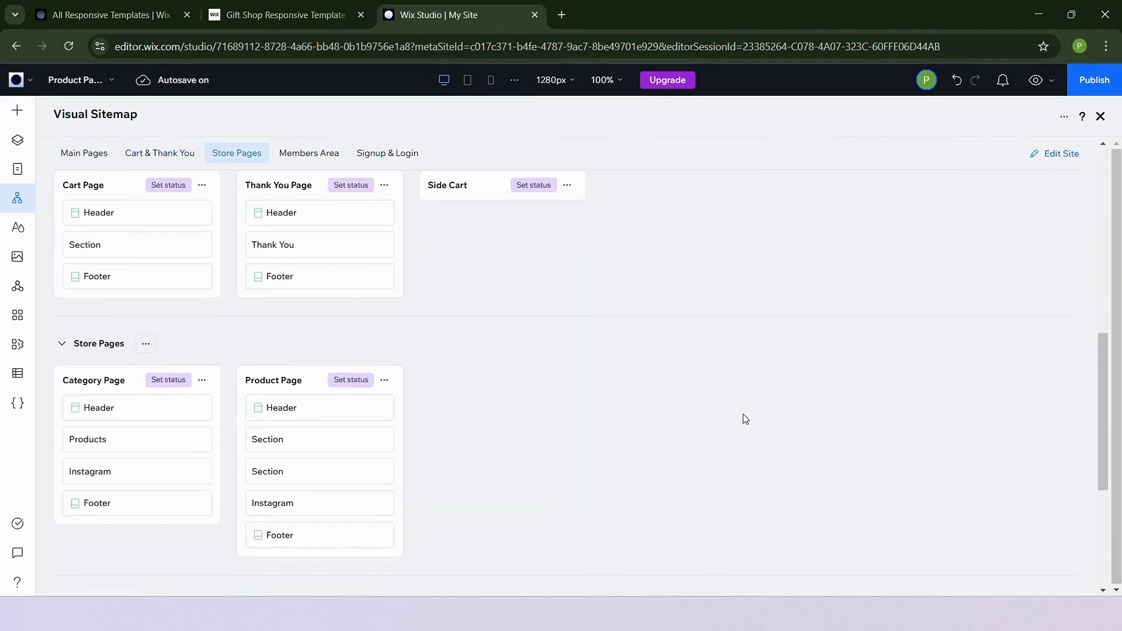
scroll(746, 419, up, 6)
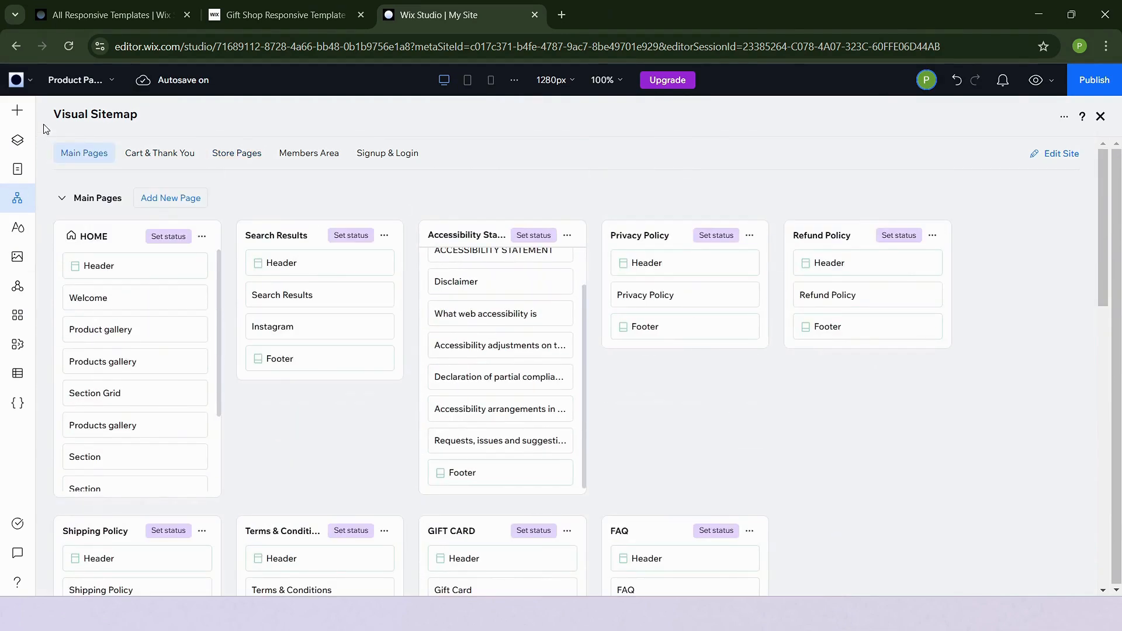
Switch the editor to the HOME page, review it, and close the Site Pages panel
click(97, 83)
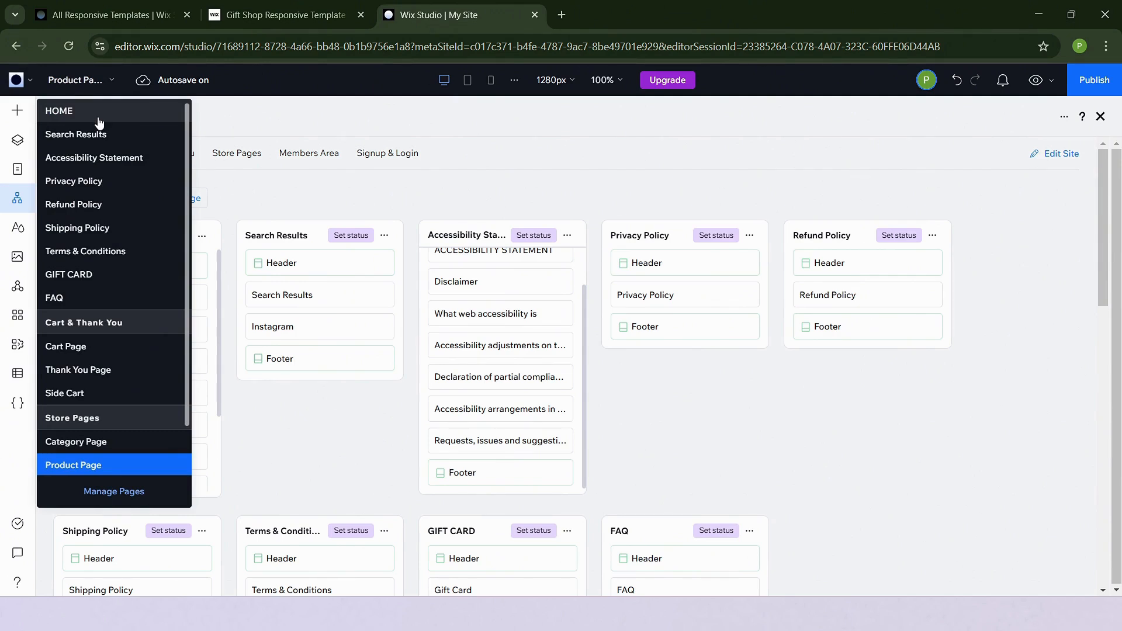
click(99, 111)
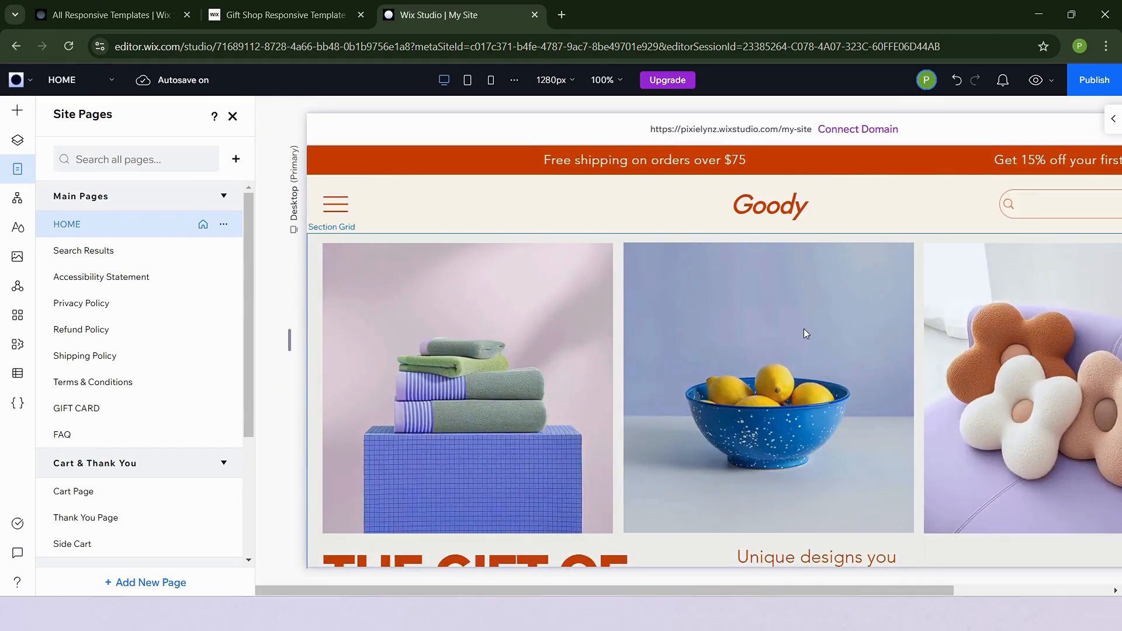
scroll(737, 374, down, 3)
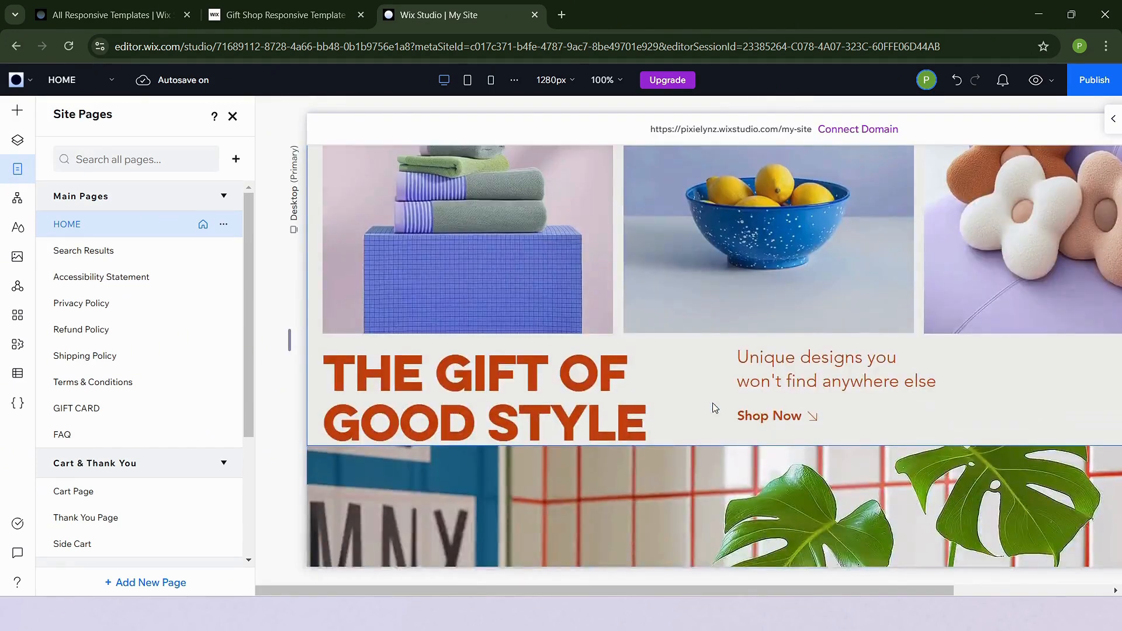
scroll(713, 407, up, 3)
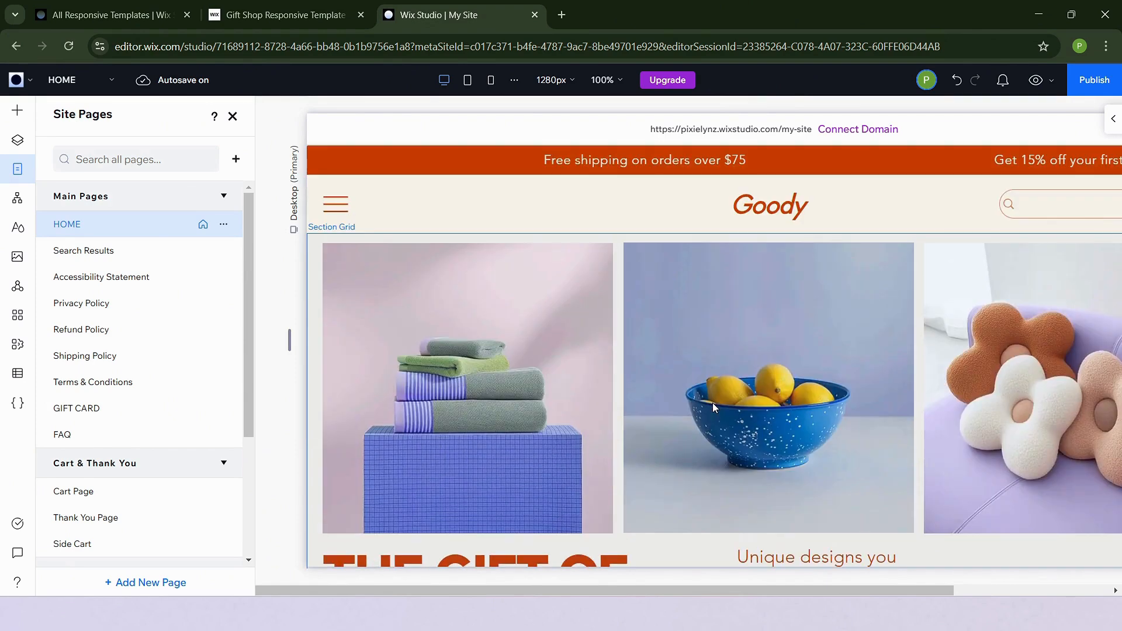
click(233, 116)
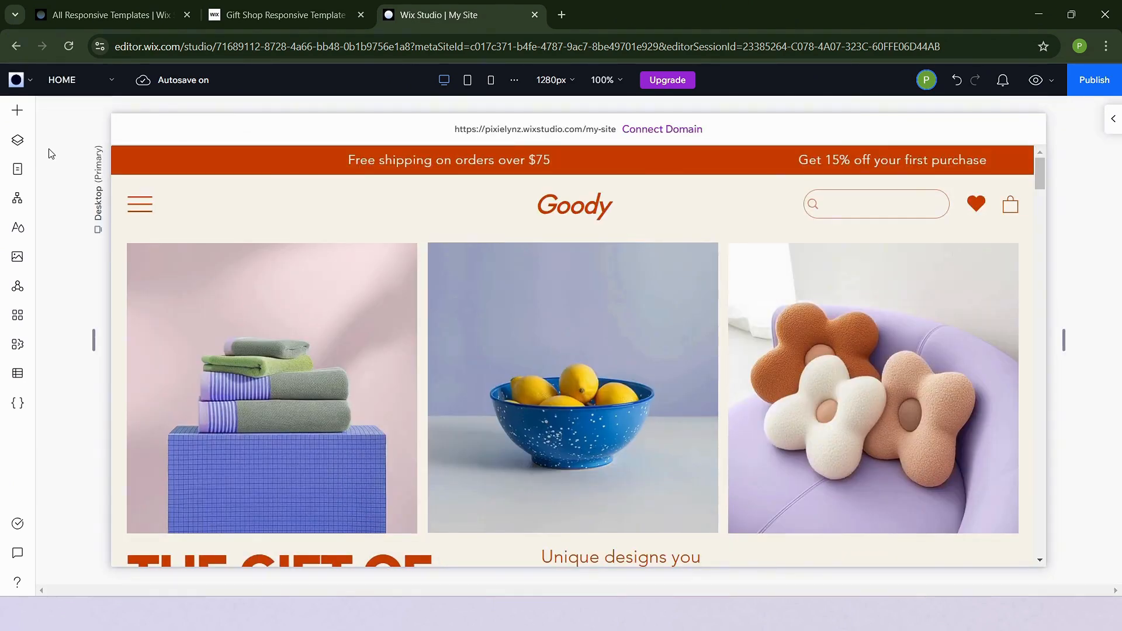